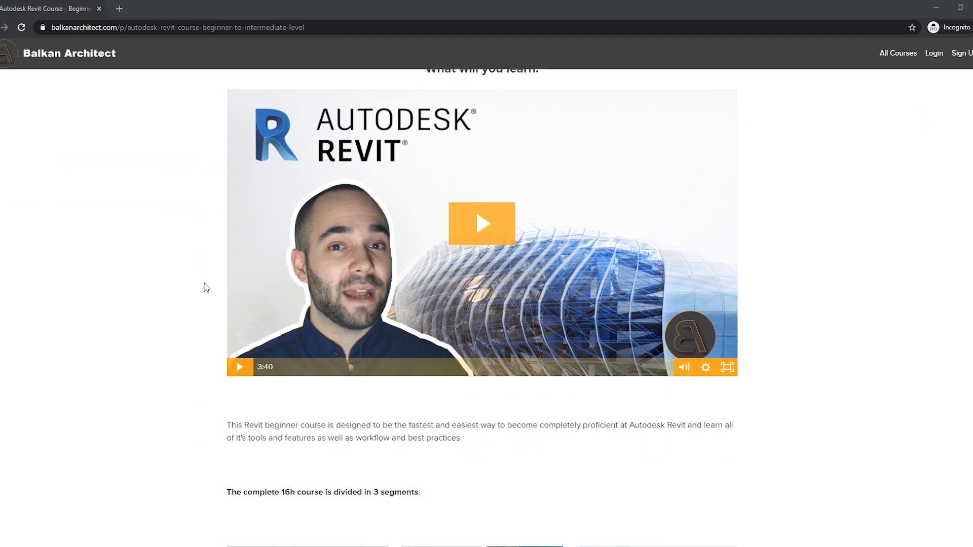
{"action": "scroll", "coordinate": [206, 287], "scroll_direction": "down", "scroll_amount": 14}
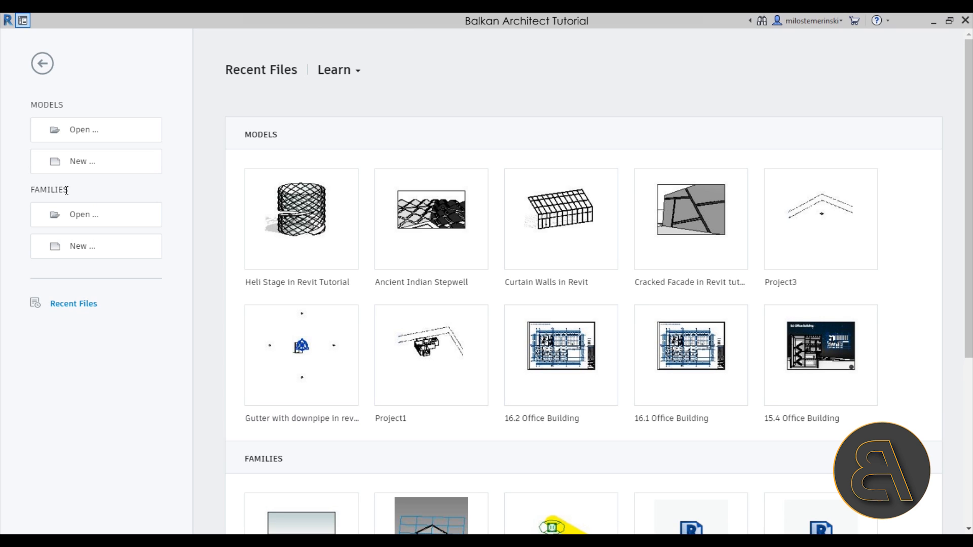
Create a new family in Revit from the Metric Column template
{"action": "left_click", "coordinate": [70, 252]}
{"action": "left_click_drag", "start_coordinate": [655, 91], "coordinate": [461, 94]}
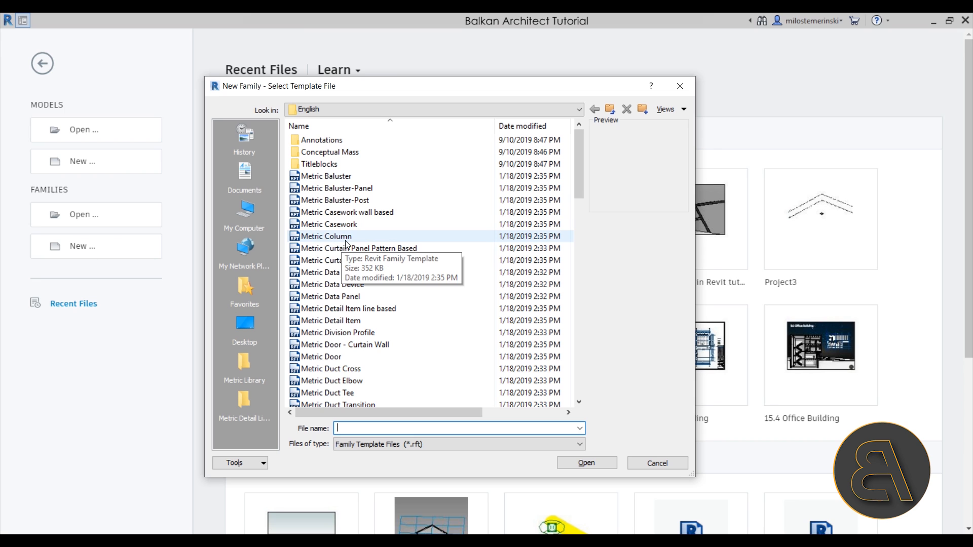
{"action": "left_click_drag", "start_coordinate": [580, 189], "coordinate": [575, 392]}
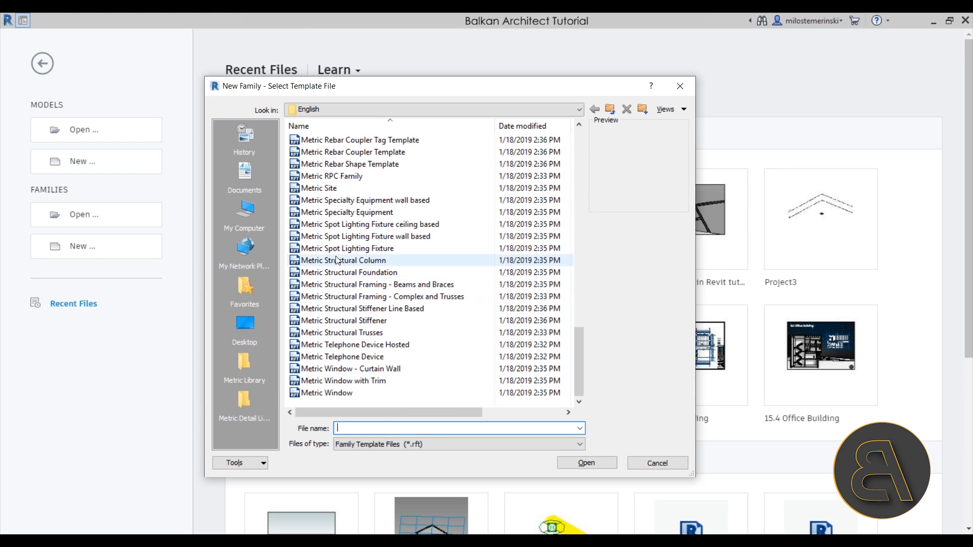
{"action": "left_click", "coordinate": [325, 260]}
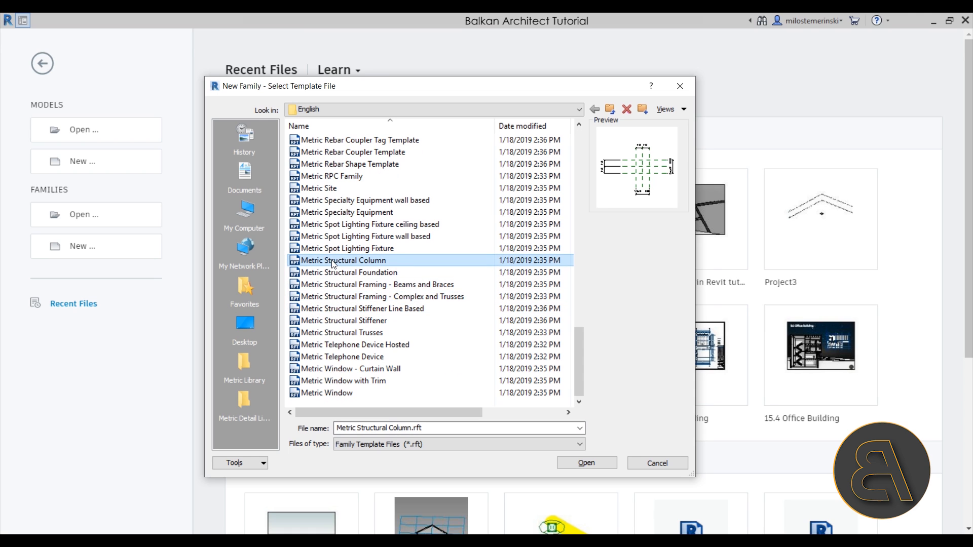
{"action": "left_click_drag", "start_coordinate": [580, 377], "coordinate": [586, 173]}
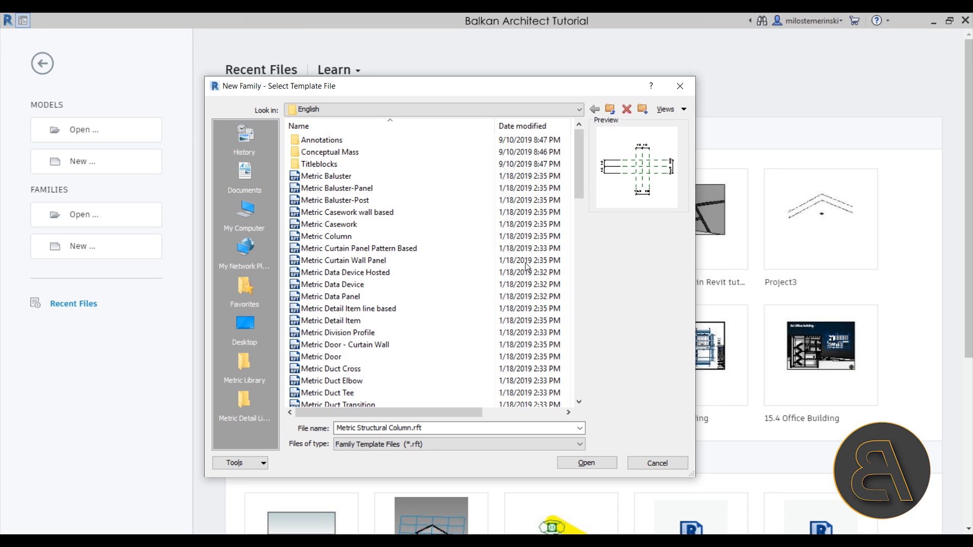
{"action": "left_click", "coordinate": [331, 237]}
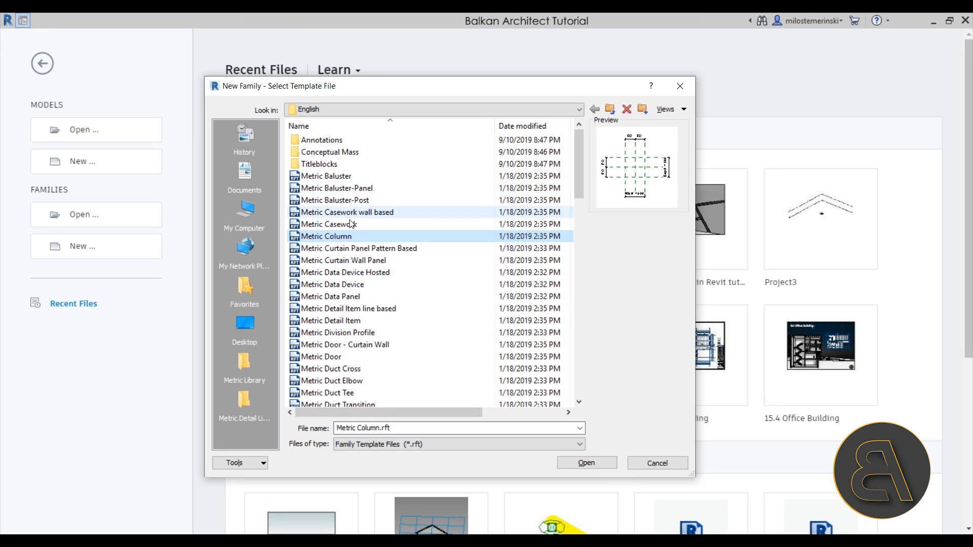
{"action": "left_click", "coordinate": [579, 463]}
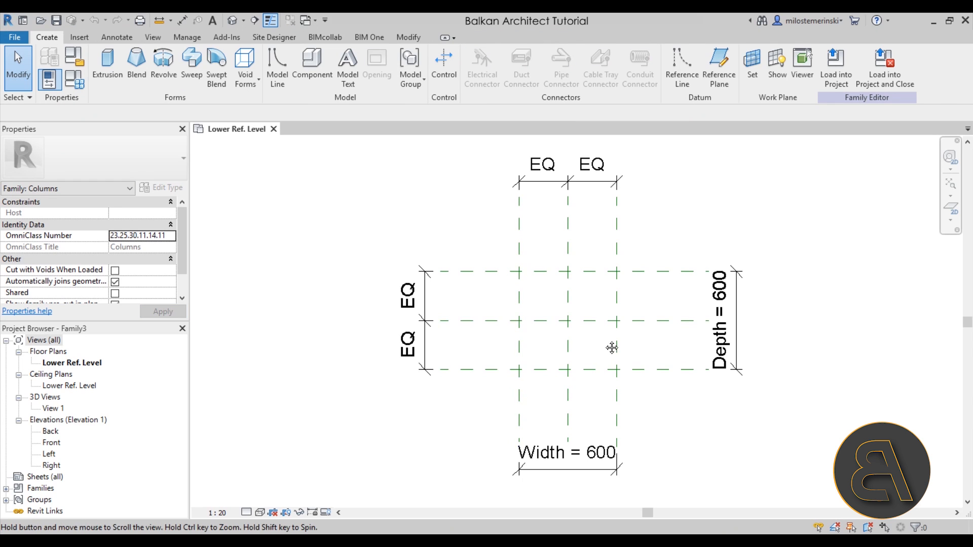
Open the Front elevation of the column family
{"action": "middle_click_drag", "start_coordinate": [612, 348], "coordinate": [507, 351]}
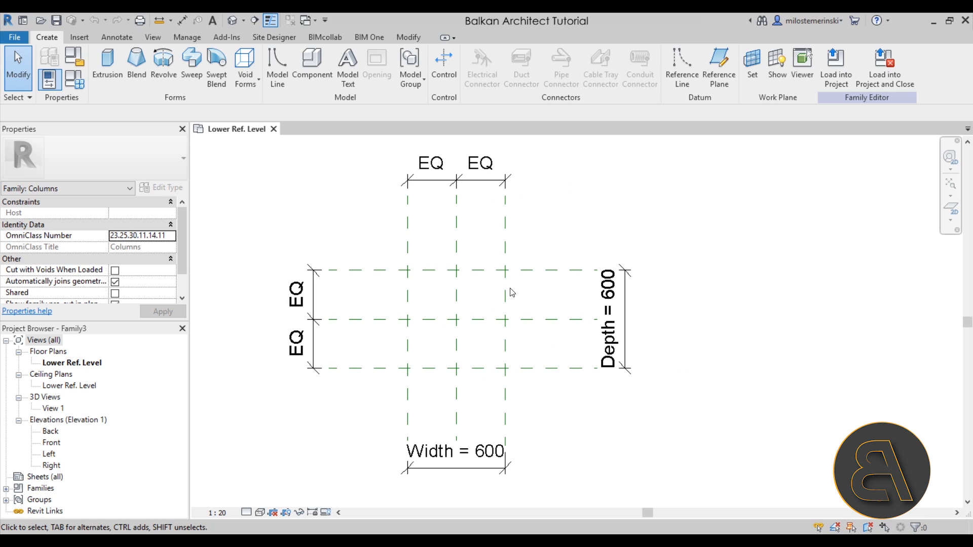
{"action": "middle_click_drag", "start_coordinate": [477, 350], "coordinate": [477, 350]}
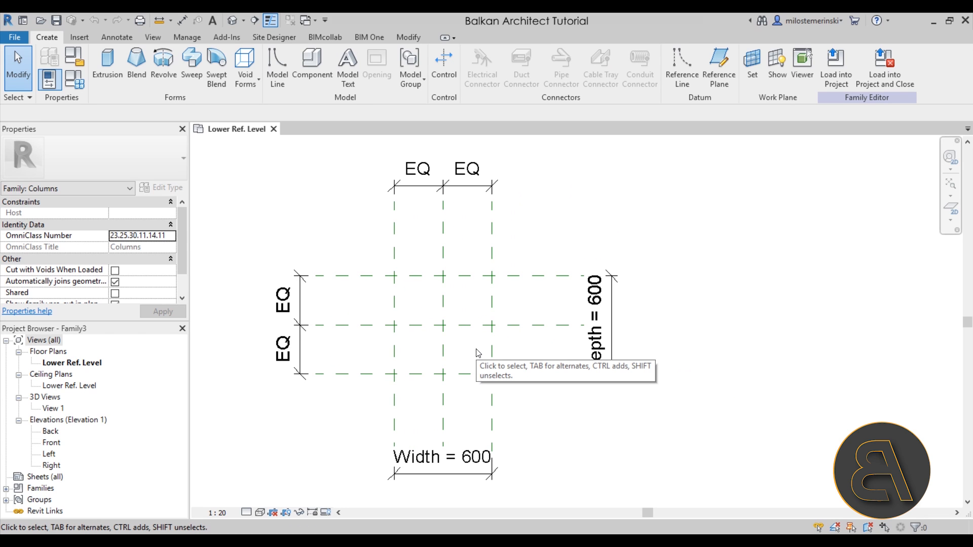
{"action": "double_click", "coordinate": [52, 443]}
{"action": "scroll", "coordinate": [594, 223], "scroll_direction": "up", "scroll_amount": 4}
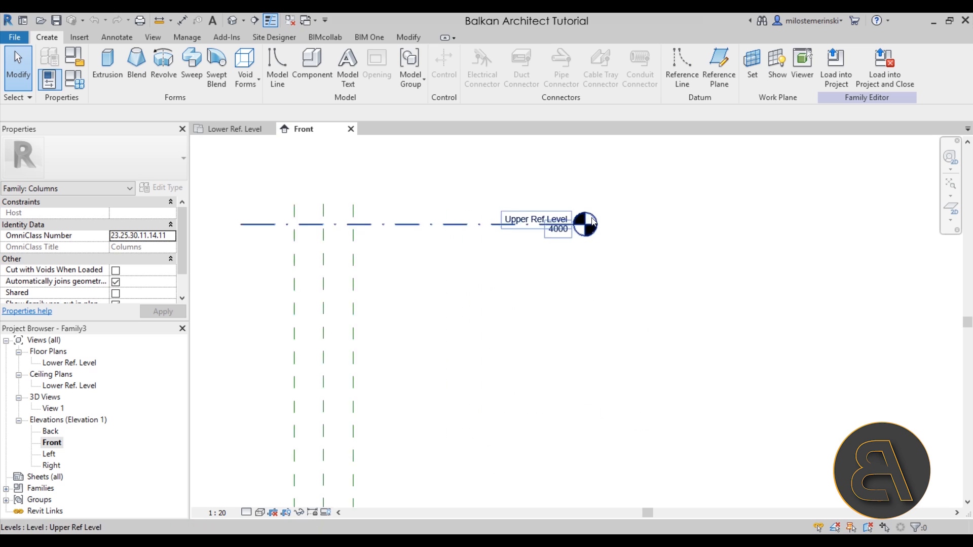
{"action": "scroll", "coordinate": [594, 223], "scroll_direction": "up", "scroll_amount": 2}
{"action": "scroll", "coordinate": [633, 271], "scroll_direction": "down", "scroll_amount": 2}
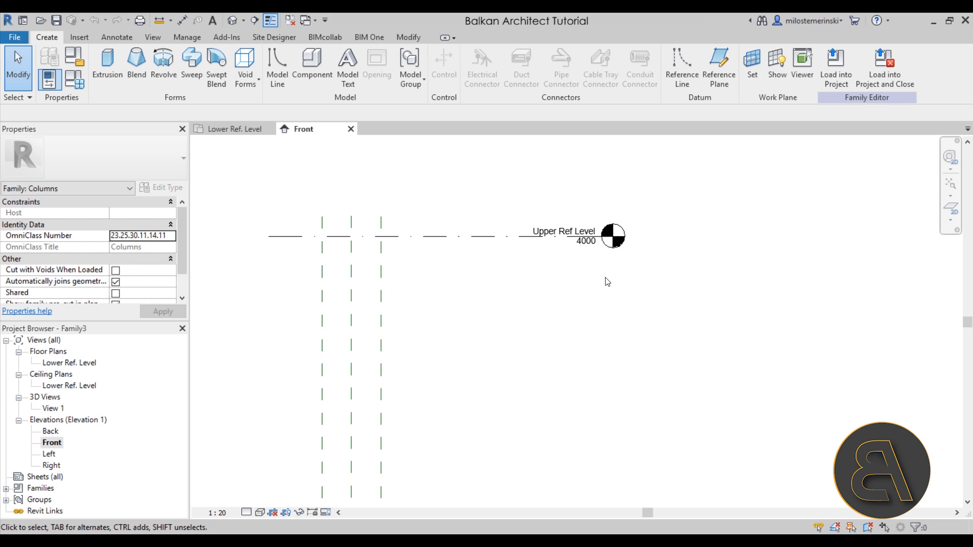
{"action": "scroll", "coordinate": [583, 251], "scroll_direction": "down", "scroll_amount": 4}
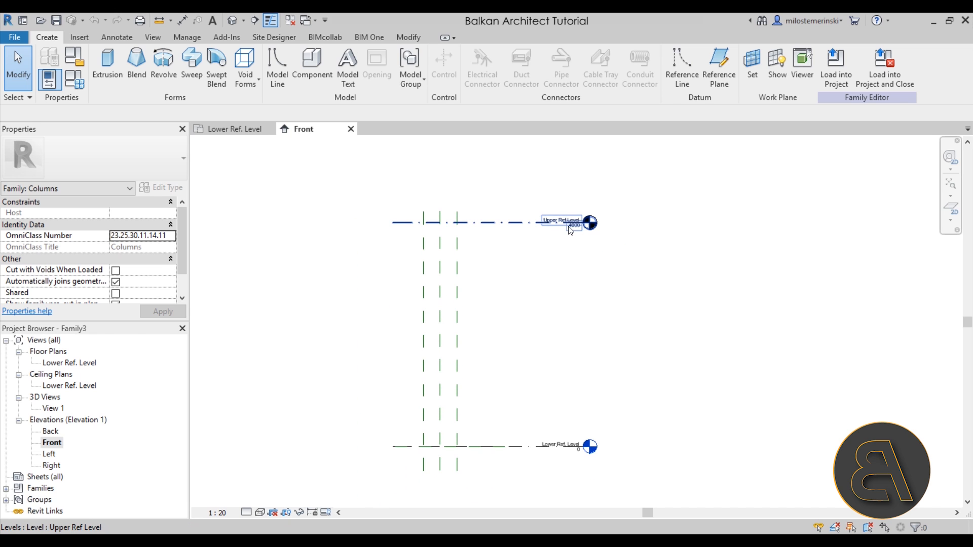
Set the Upper Ref Level's elevation to 8000 mm
{"action": "left_click", "coordinate": [571, 230]}
{"action": "left_click", "coordinate": [573, 229]}
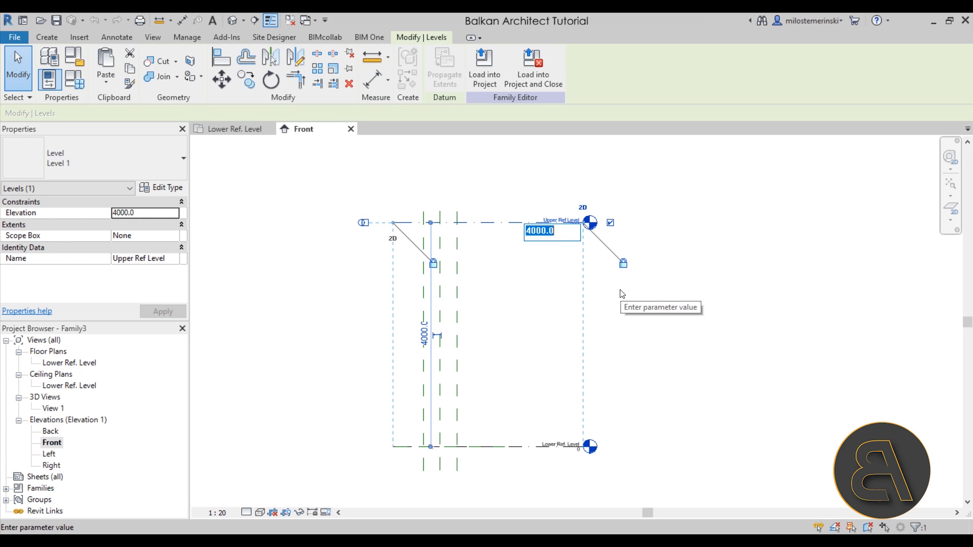
{"action": "type", "text": "8000"}
{"action": "key", "text": "Return"}
{"action": "left_click", "coordinate": [623, 324]}
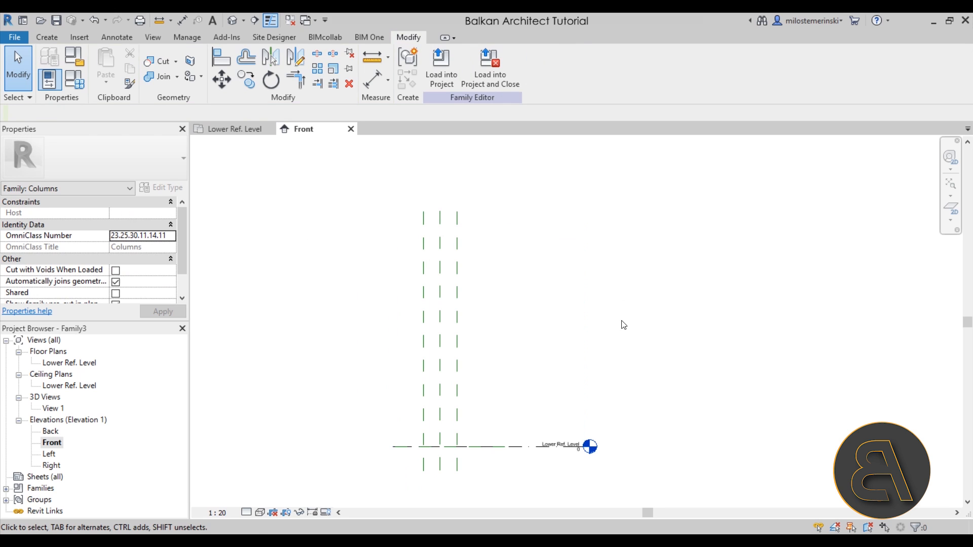
{"action": "scroll", "coordinate": [545, 370], "scroll_direction": "down", "scroll_amount": 3}
Try to extend the vertical reference planes up to the Upper Ref Level
{"action": "left_click", "coordinate": [472, 319]}
{"action": "left_click_drag", "start_coordinate": [472, 316], "coordinate": [484, 177]}
{"action": "left_click", "coordinate": [464, 333]}
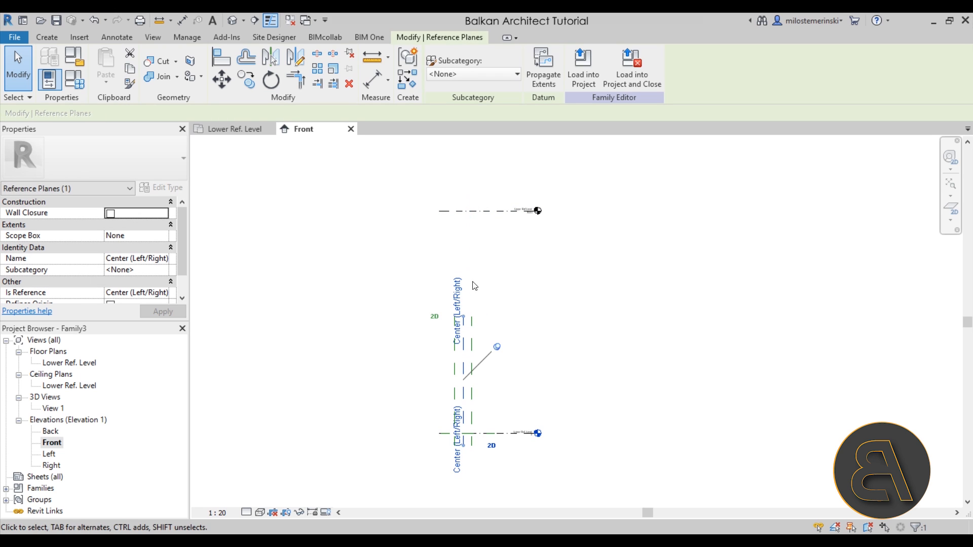
{"action": "left_click", "coordinate": [485, 289]}
{"action": "left_click", "coordinate": [474, 327]}
{"action": "left_click", "coordinate": [511, 323]}
{"action": "left_click", "coordinate": [472, 324]}
{"action": "left_click", "coordinate": [536, 319]}
{"action": "scroll", "coordinate": [495, 268], "scroll_direction": "up", "scroll_amount": 2}
{"action": "scroll", "coordinate": [494, 271], "scroll_direction": "down", "scroll_amount": 2}
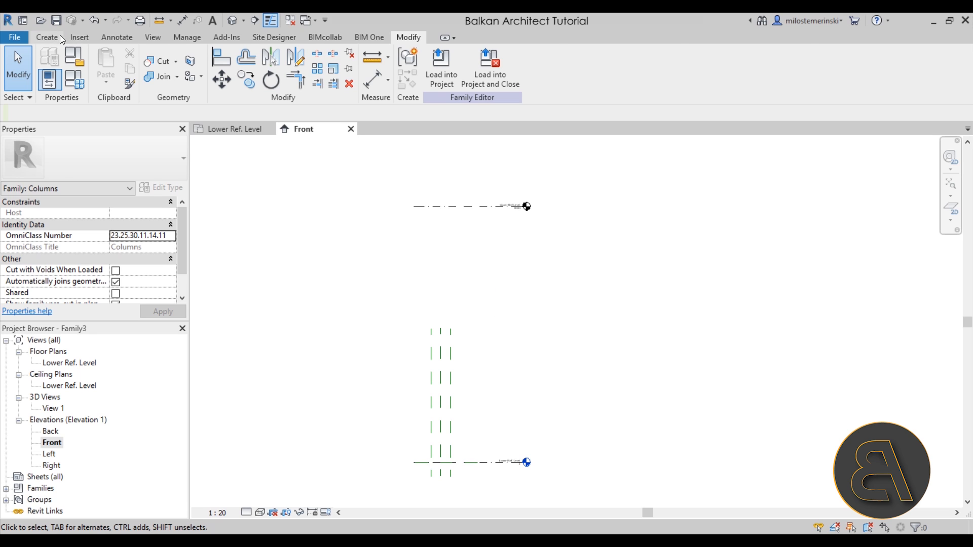
Draw a horizontal reference plane across the column and set its distance below the Upper Ref Level to 2000 mm
{"action": "left_click", "coordinate": [46, 38]}
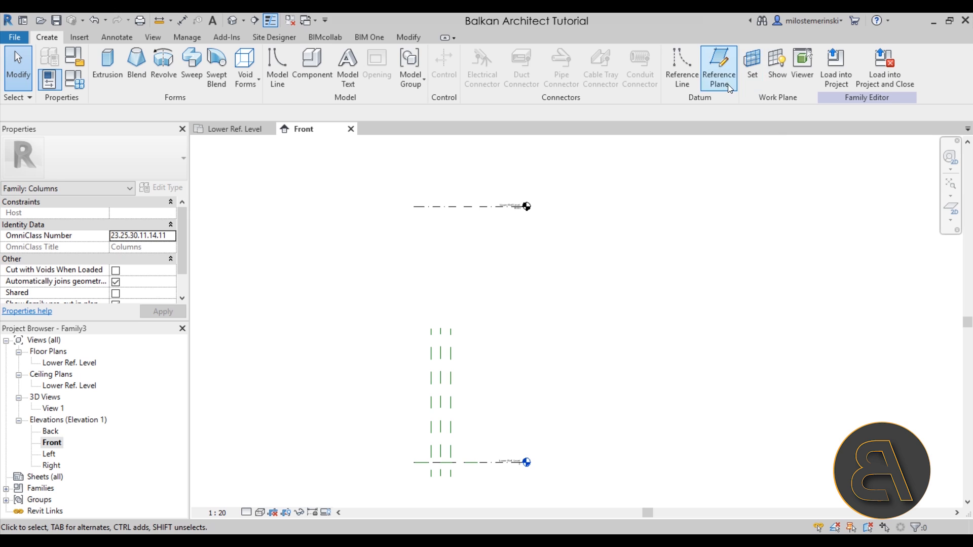
{"action": "left_click", "coordinate": [719, 66]}
{"action": "left_click", "coordinate": [357, 257]}
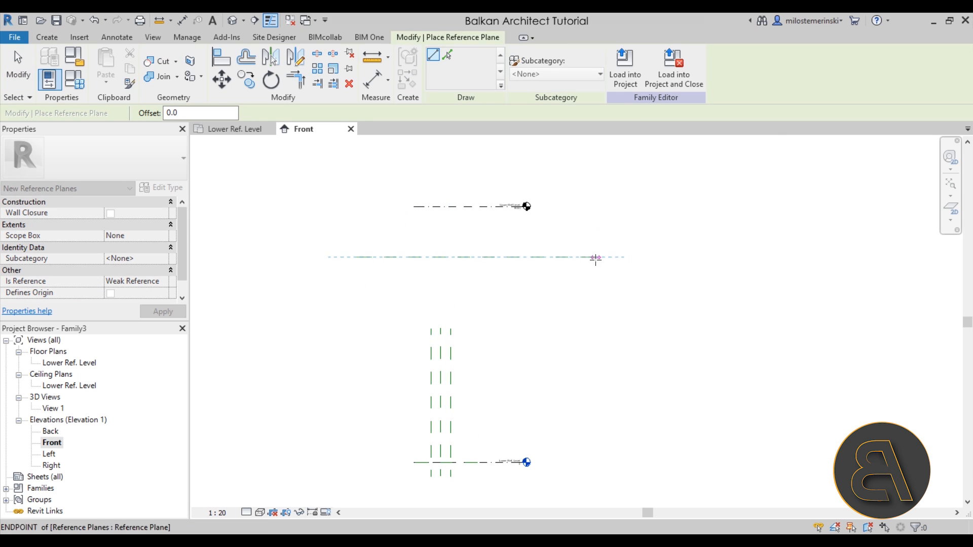
{"action": "left_click", "coordinate": [596, 257]}
{"action": "key", "text": "Escape"}
{"action": "key", "text": "Escape"}
{"action": "left_click", "coordinate": [481, 257]}
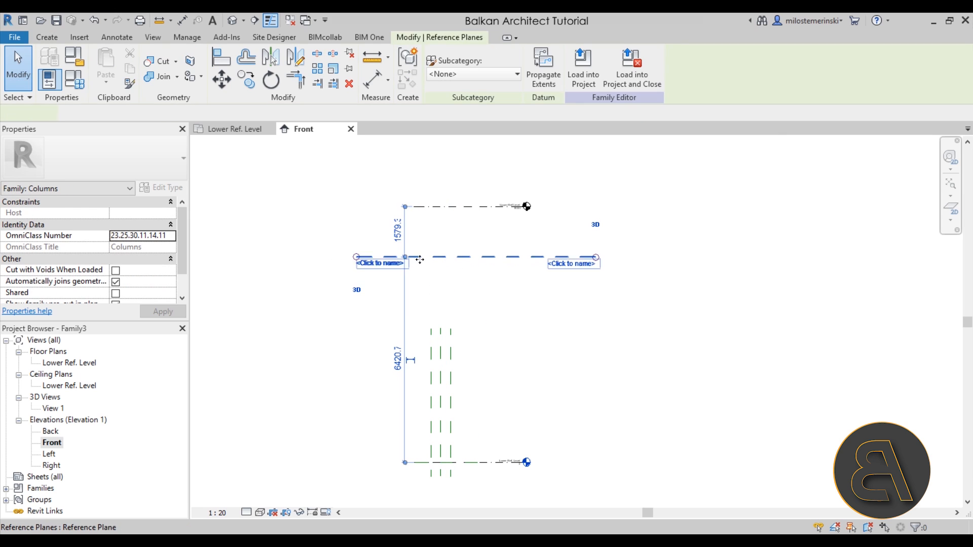
{"action": "left_click", "coordinate": [397, 231]}
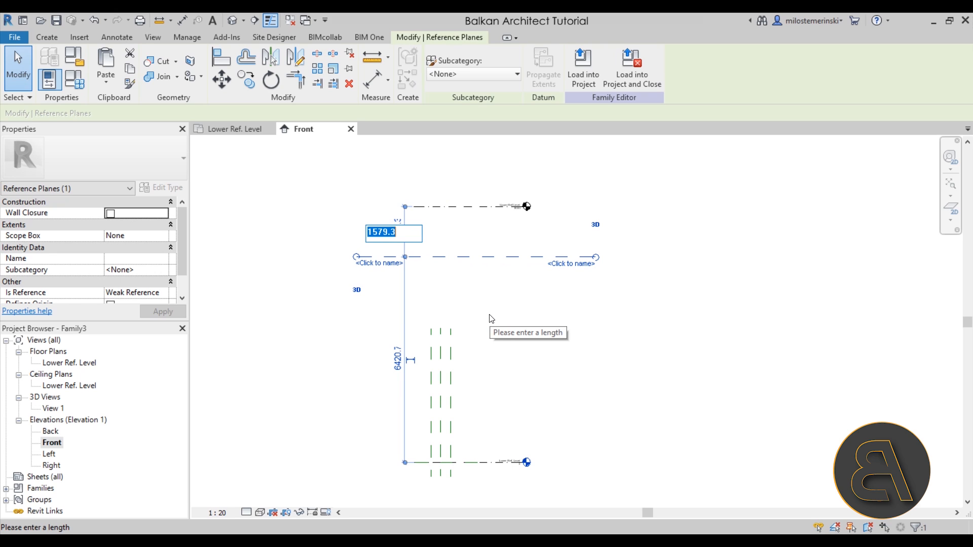
{"action": "type", "text": "2000"}
{"action": "key", "text": "Return"}
{"action": "key", "text": "Escape"}
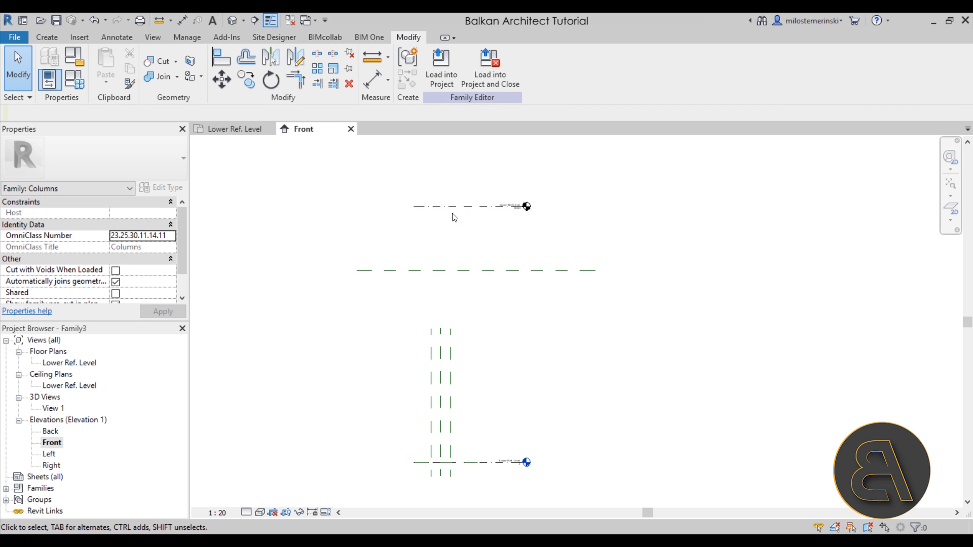
Make the dimension between the Upper Ref Level and the horizontal reference plane permanent, move it clear of the column and lock it
{"action": "left_click", "coordinate": [444, 270]}
{"action": "left_click", "coordinate": [446, 207]}
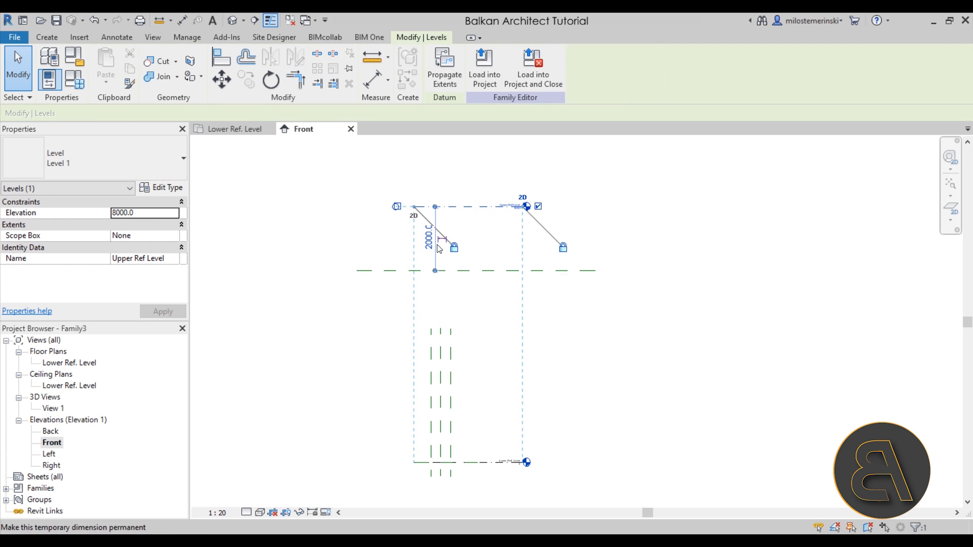
{"action": "left_click", "coordinate": [441, 238]}
{"action": "left_click_drag", "start_coordinate": [435, 243], "coordinate": [319, 289]}
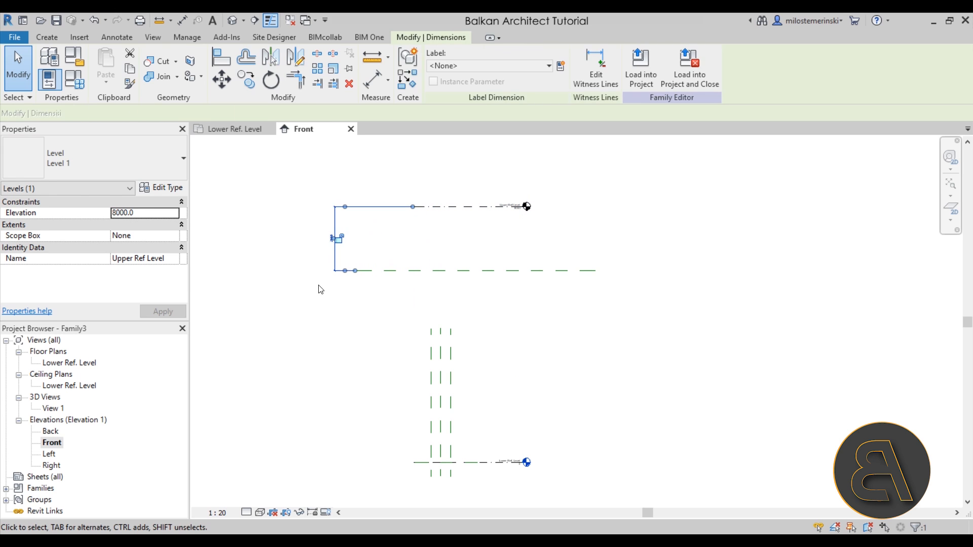
{"action": "left_click", "coordinate": [320, 289]}
{"action": "left_click", "coordinate": [337, 246]}
{"action": "left_click", "coordinate": [401, 332]}
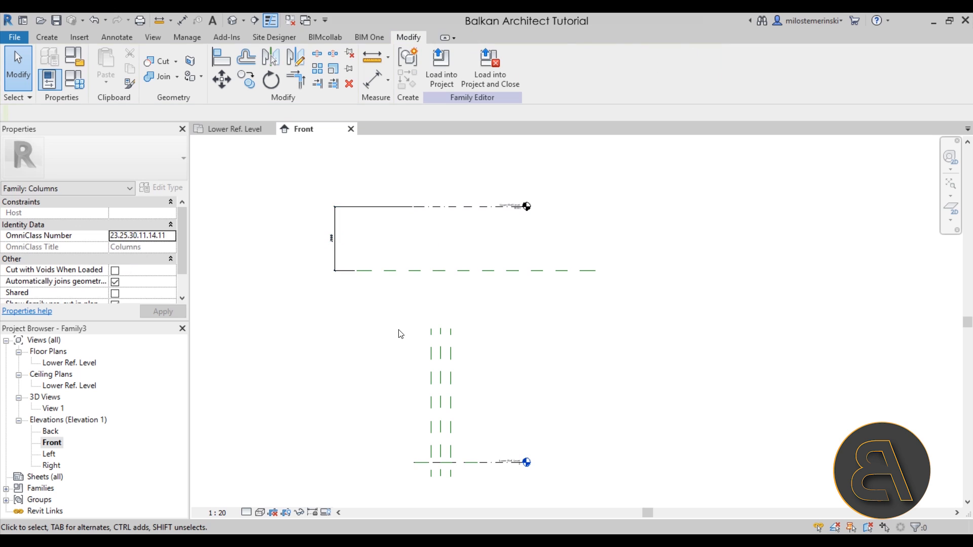
{"action": "scroll", "coordinate": [397, 263], "scroll_direction": "up", "scroll_amount": 2}
{"action": "left_click", "coordinate": [272, 248]}
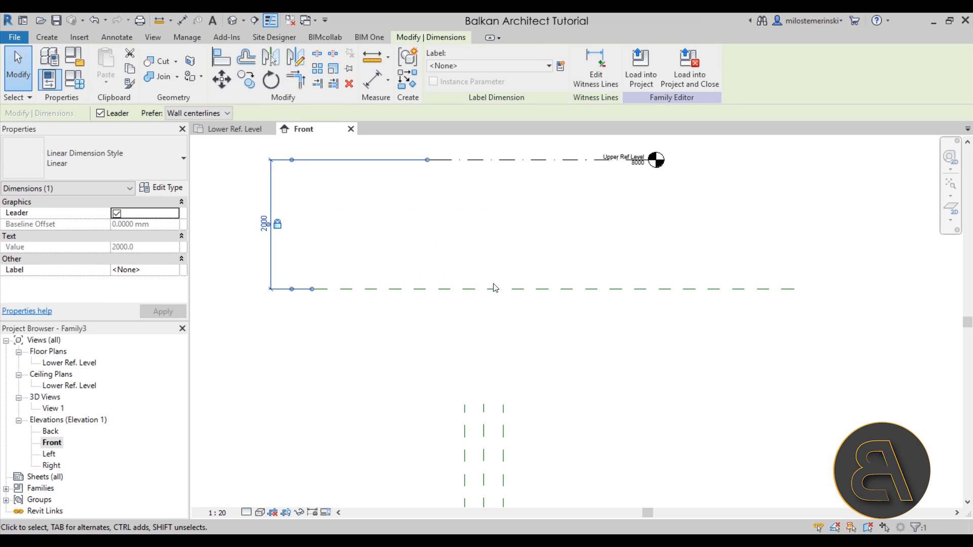
{"action": "scroll", "coordinate": [540, 243], "scroll_direction": "down", "scroll_amount": 3}
{"action": "left_click", "coordinate": [541, 253]}
{"action": "scroll", "coordinate": [524, 250], "scroll_direction": "up", "scroll_amount": 2}
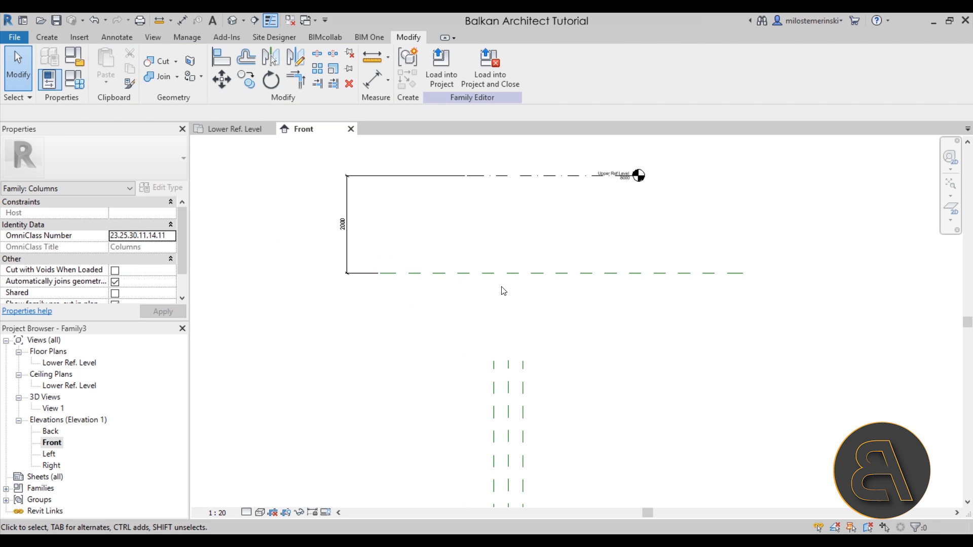
Test the locked dimension by moving the Upper Ref Level up and down, and undo the moves
{"action": "left_click", "coordinate": [496, 273]}
{"action": "left_click", "coordinate": [561, 176]}
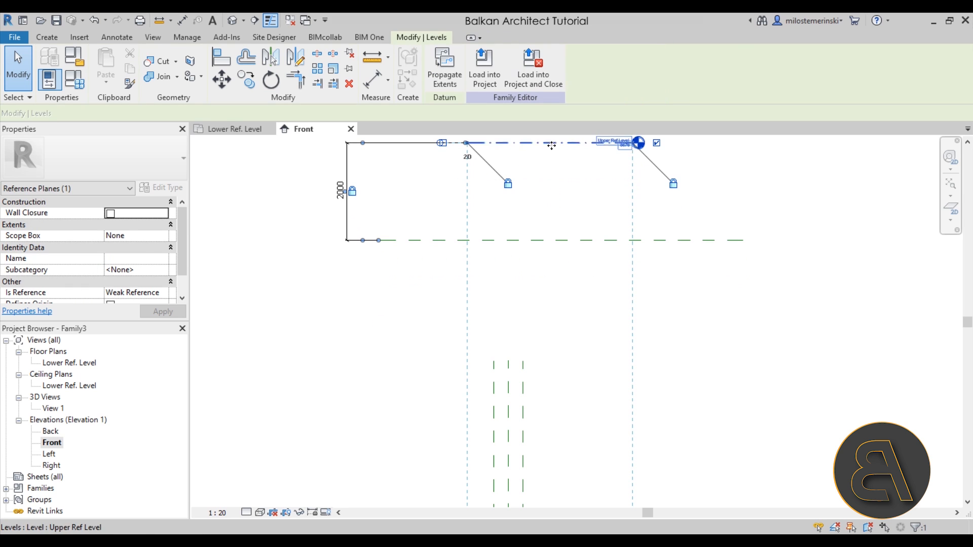
{"action": "left_click_drag", "start_coordinate": [527, 201], "coordinate": [618, 214]}
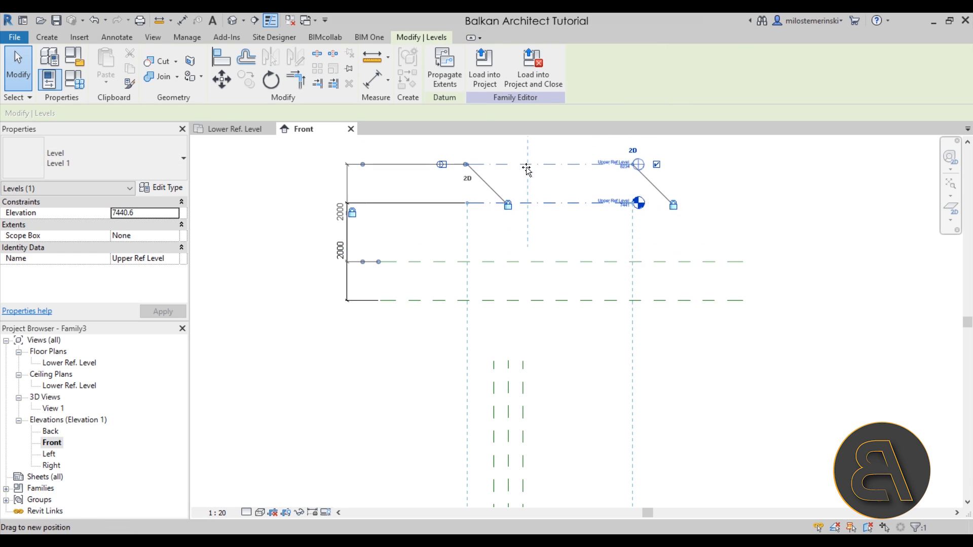
{"action": "left_click", "coordinate": [94, 21]}
{"action": "left_click", "coordinate": [93, 24]}
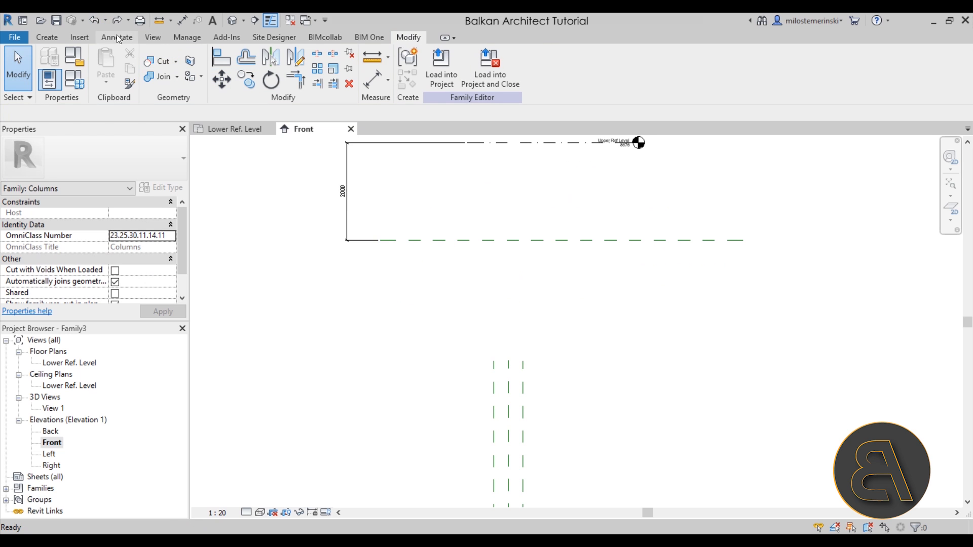
{"action": "left_click", "coordinate": [95, 22]}
{"action": "scroll", "coordinate": [744, 212], "scroll_direction": "up", "scroll_amount": 1}
{"action": "scroll", "coordinate": [490, 213], "scroll_direction": "down", "scroll_amount": 2}
{"action": "middle_click_drag", "start_coordinate": [488, 213], "coordinate": [486, 229]}
{"action": "scroll", "coordinate": [464, 211], "scroll_direction": "up", "scroll_amount": 1}
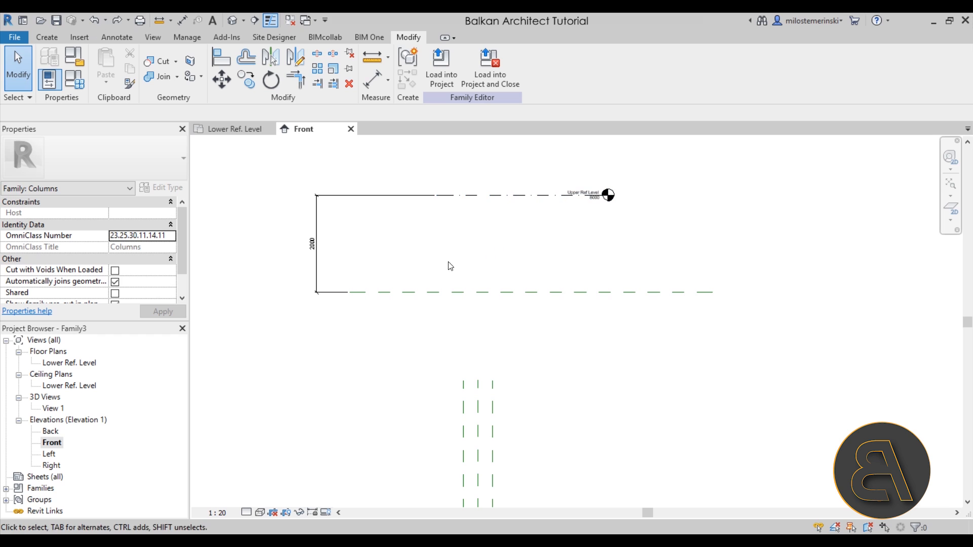
Start an extrusion and sketch a 600 mm line between the outer vertical planes, moving it up onto the horizontal reference plane
{"action": "left_click", "coordinate": [47, 37]}
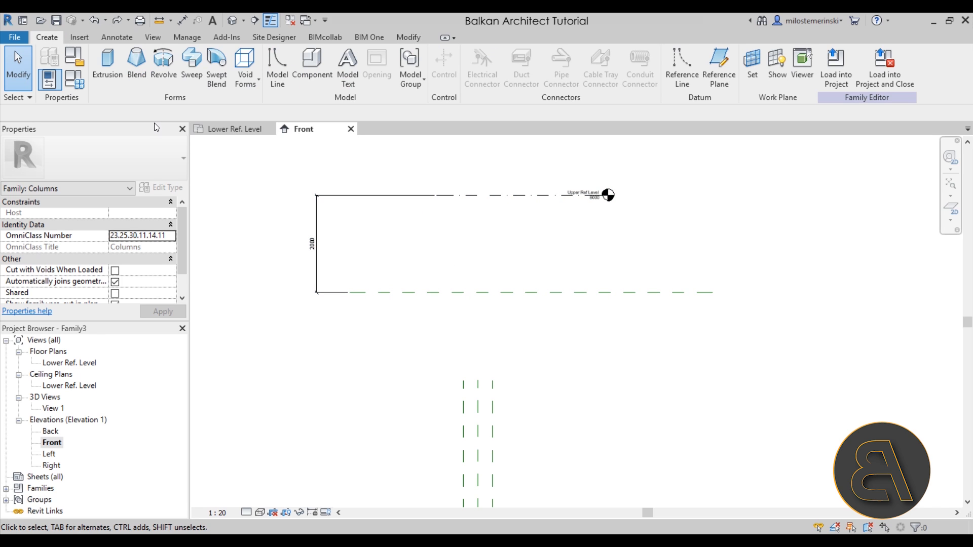
{"action": "left_click", "coordinate": [108, 71]}
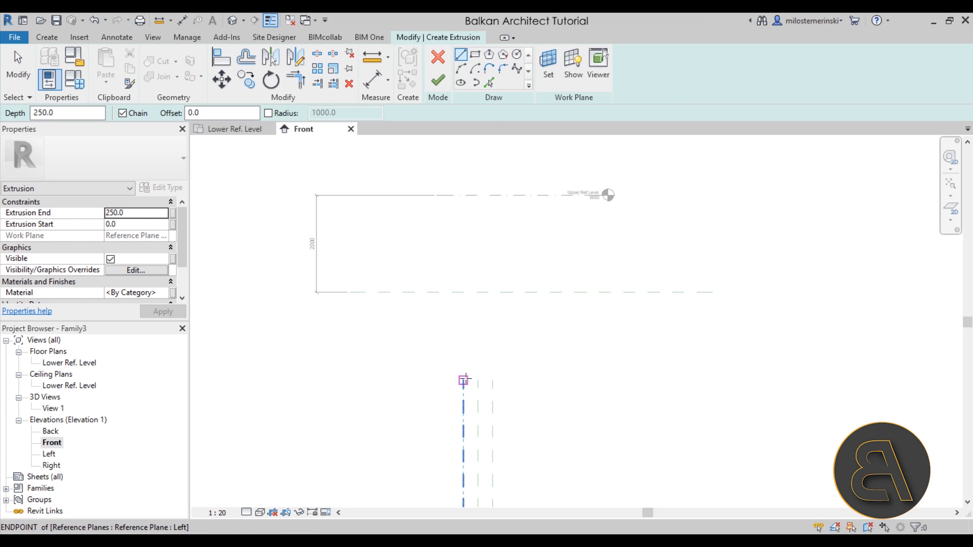
{"action": "left_click", "coordinate": [463, 380]}
{"action": "left_click", "coordinate": [493, 380]}
{"action": "key", "text": "Escape"}
{"action": "left_click_drag", "start_coordinate": [478, 381], "coordinate": [476, 297]}
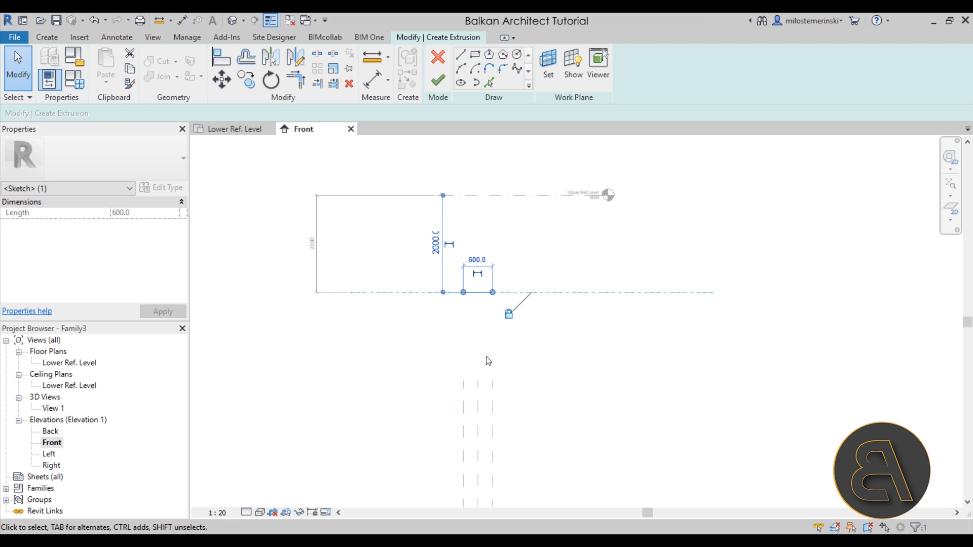
{"action": "left_click", "coordinate": [496, 335]}
{"action": "left_click", "coordinate": [482, 301]}
{"action": "left_click", "coordinate": [488, 331]}
Sketch a 90° arc of 2000 mm radius from the left end of the 600 mm line up to the Upper Ref Level
{"action": "scroll", "coordinate": [482, 252], "scroll_direction": "up", "scroll_amount": 2}
{"action": "left_click", "coordinate": [461, 68]}
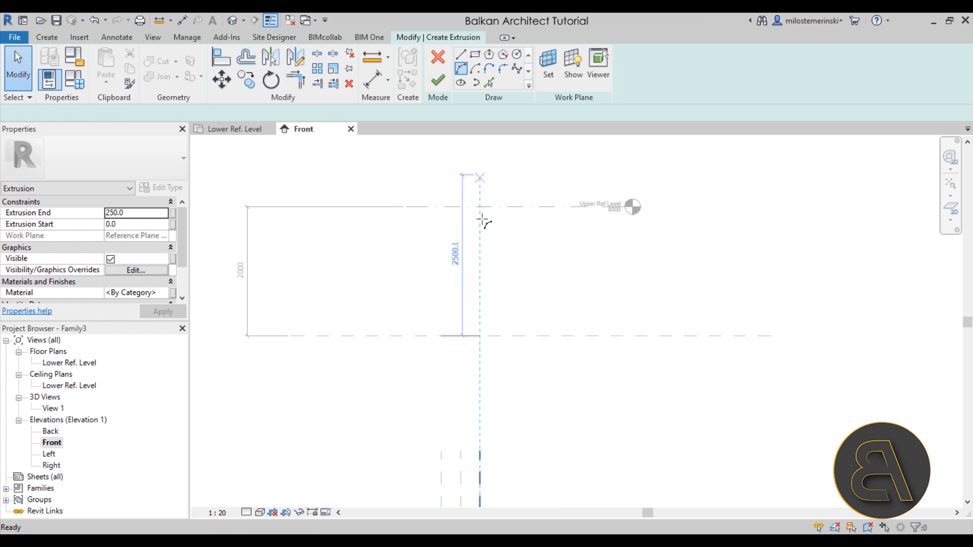
{"action": "left_click", "coordinate": [441, 335]}
{"action": "left_click", "coordinate": [543, 335]}
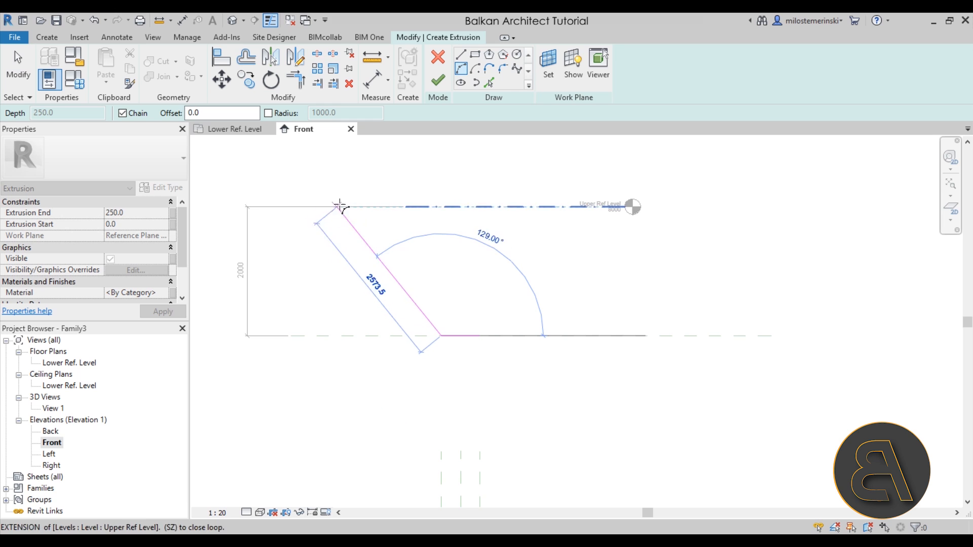
{"action": "left_click", "coordinate": [310, 207]}
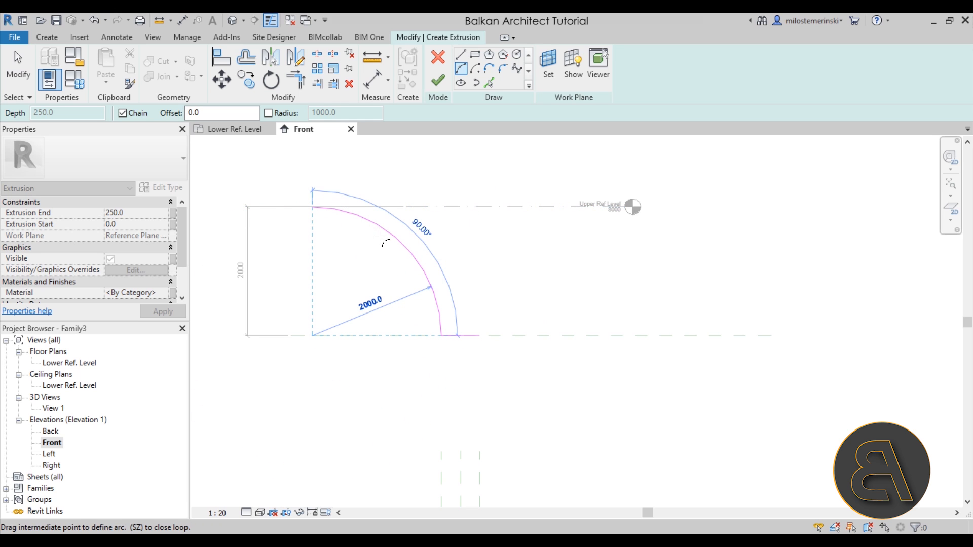
{"action": "left_click", "coordinate": [381, 239]}
Sketch a straight line along the Upper Ref Level from the arc's upper end to well beyond the column's opposite side
{"action": "key", "text": "l"}
{"action": "key", "text": "i"}
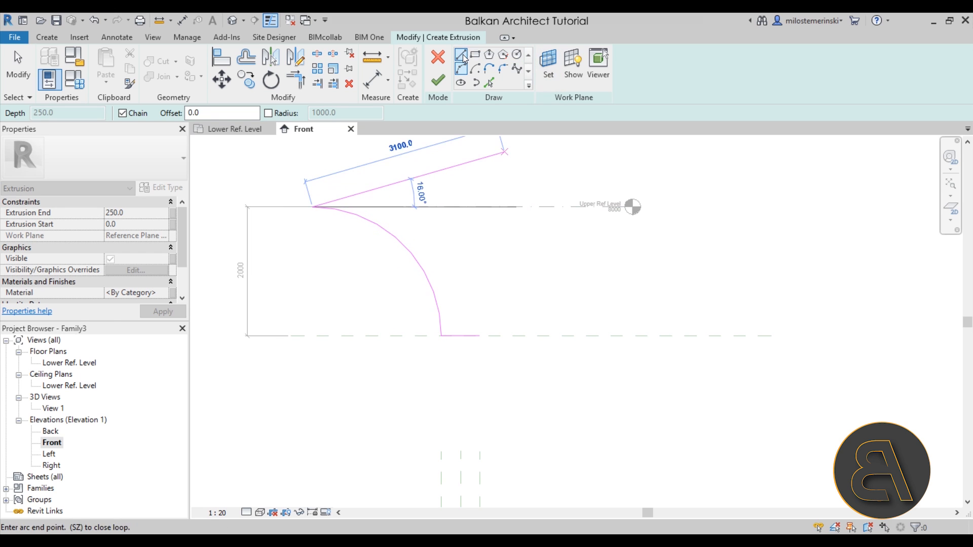
{"action": "left_click", "coordinate": [638, 207]}
{"action": "key", "text": "Escape"}
{"action": "key", "text": "Escape"}
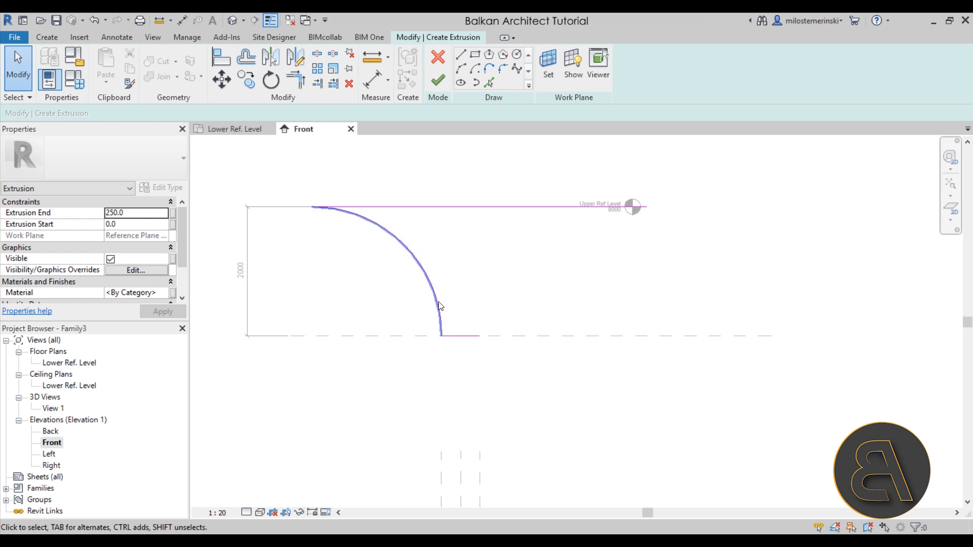
Mirror the arc about a drawn vertical axis through the midpoint of the 600 mm line
{"action": "left_click", "coordinate": [438, 306]}
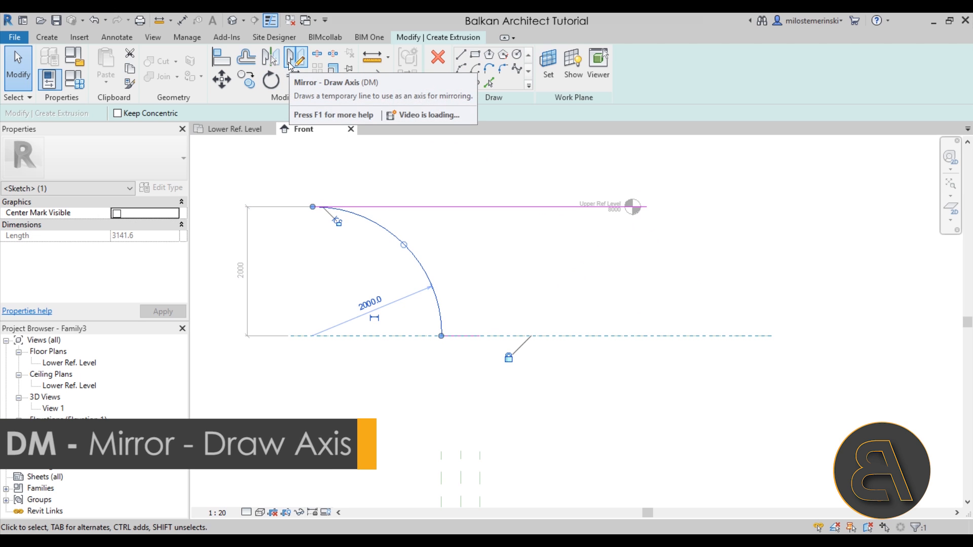
{"action": "left_click", "coordinate": [287, 65]}
{"action": "left_click", "coordinate": [461, 335]}
{"action": "left_click", "coordinate": [461, 283]}
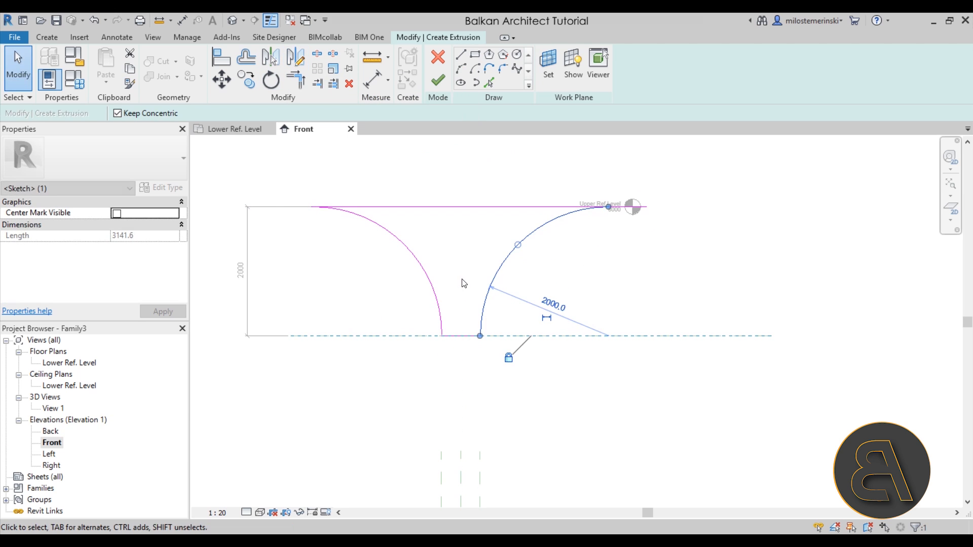
{"action": "key", "text": "Escape"}
Trim the line along the Upper Ref Level to a corner with the mirrored arc, closing the profile
{"action": "left_click", "coordinate": [291, 84]}
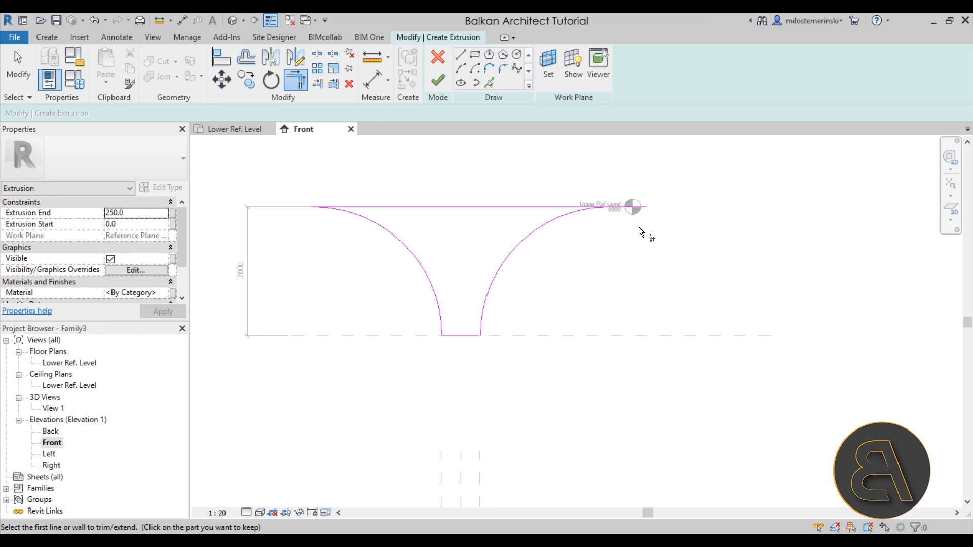
{"action": "key", "text": "Escape"}
{"action": "scroll", "coordinate": [578, 264], "scroll_direction": "down", "scroll_amount": 3}
{"action": "middle_click_drag", "start_coordinate": [594, 272], "coordinate": [573, 270]}
{"action": "scroll", "coordinate": [537, 266], "scroll_direction": "up", "scroll_amount": 3}
Lock the profile's 4600 mm top line to the Upper Ref Level and finish the extrusion
{"action": "left_click", "coordinate": [478, 205]}
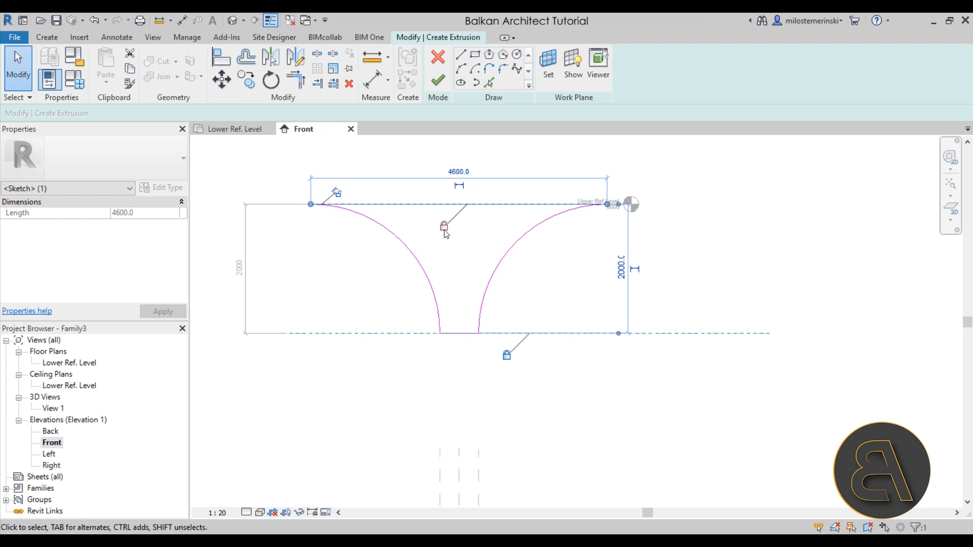
{"action": "left_click", "coordinate": [471, 300]}
{"action": "left_click", "coordinate": [465, 334]}
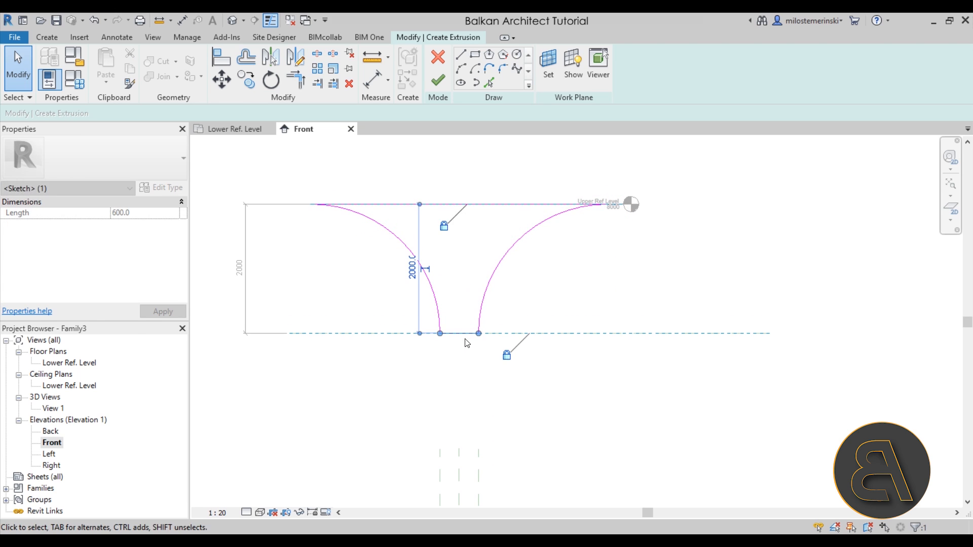
{"action": "left_click", "coordinate": [586, 379]}
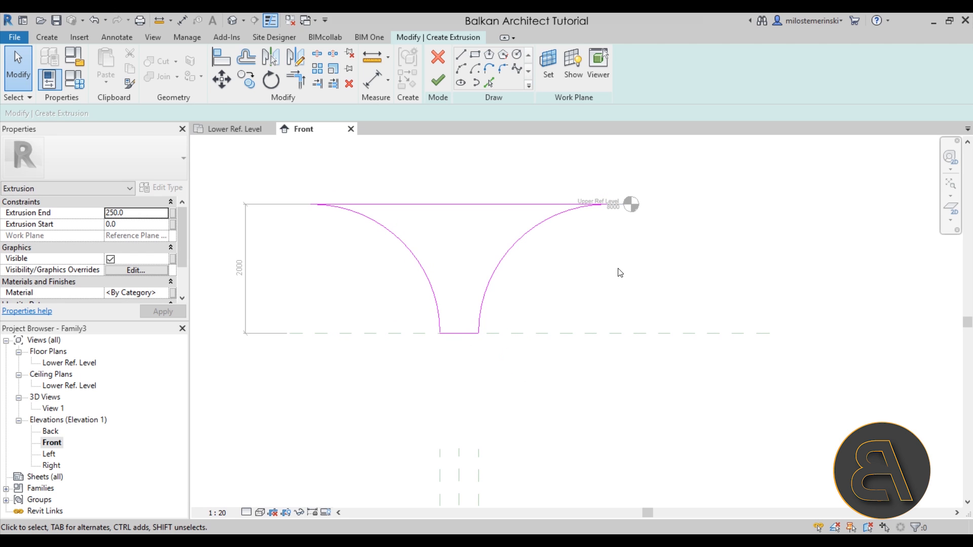
{"action": "left_click", "coordinate": [437, 80]}
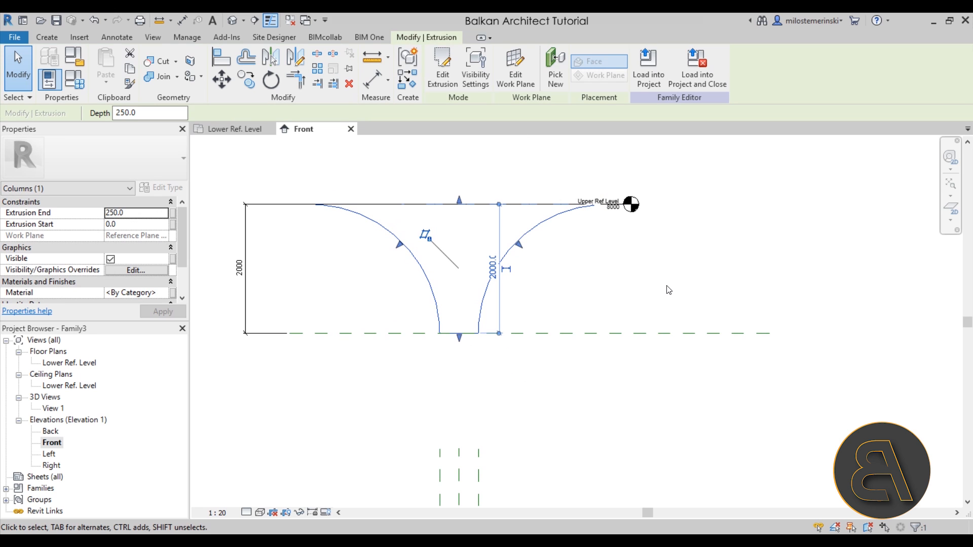
{"action": "left_click", "coordinate": [638, 289]}
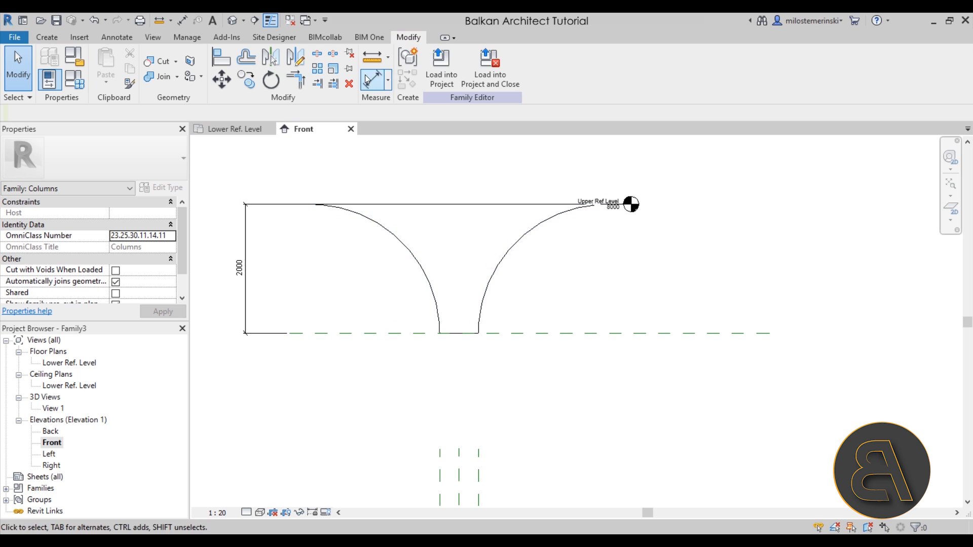
Measure the length of the extrusion's top edge between its two endpoints
{"action": "left_click", "coordinate": [373, 57]}
{"action": "left_click", "coordinate": [311, 204]}
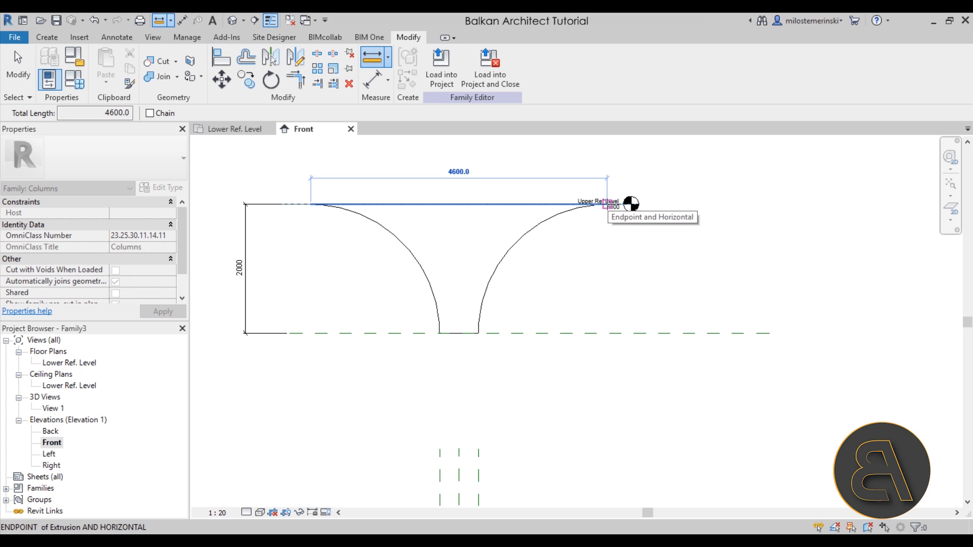
{"action": "key", "text": "Escape"}
{"action": "key", "text": "Escape"}
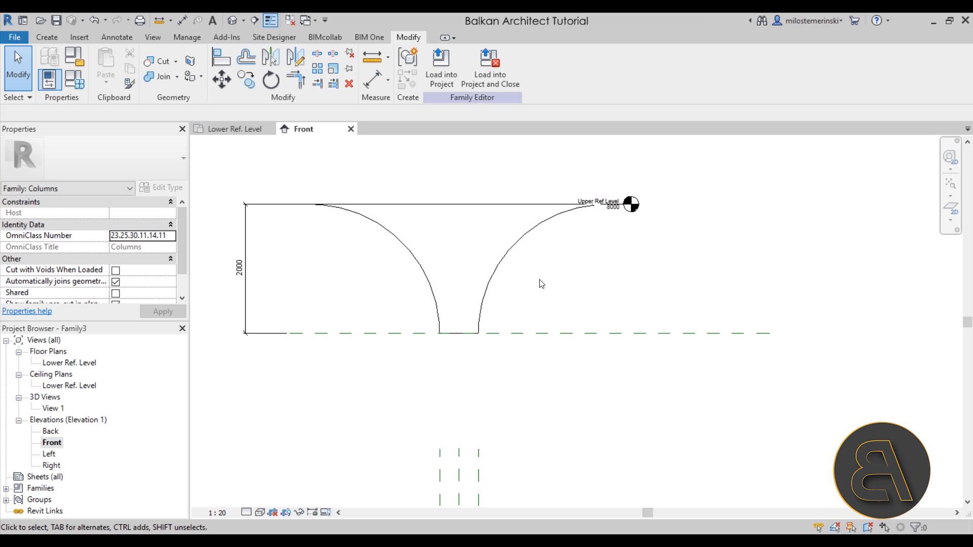
Open the Left elevation and select the extrusion to check its start and end settings
{"action": "double_click", "coordinate": [52, 458]}
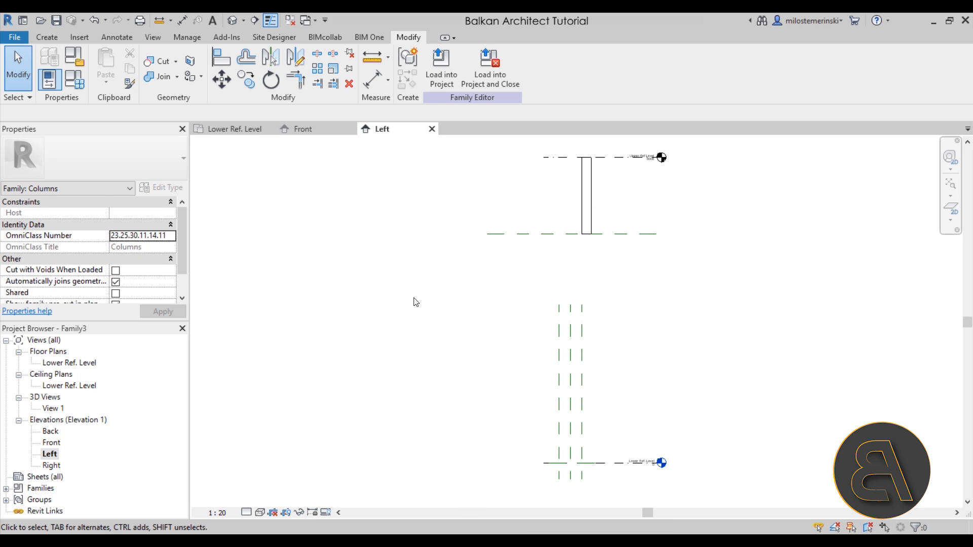
{"action": "scroll", "coordinate": [611, 203], "scroll_direction": "up", "scroll_amount": 2}
{"action": "left_click", "coordinate": [601, 222]}
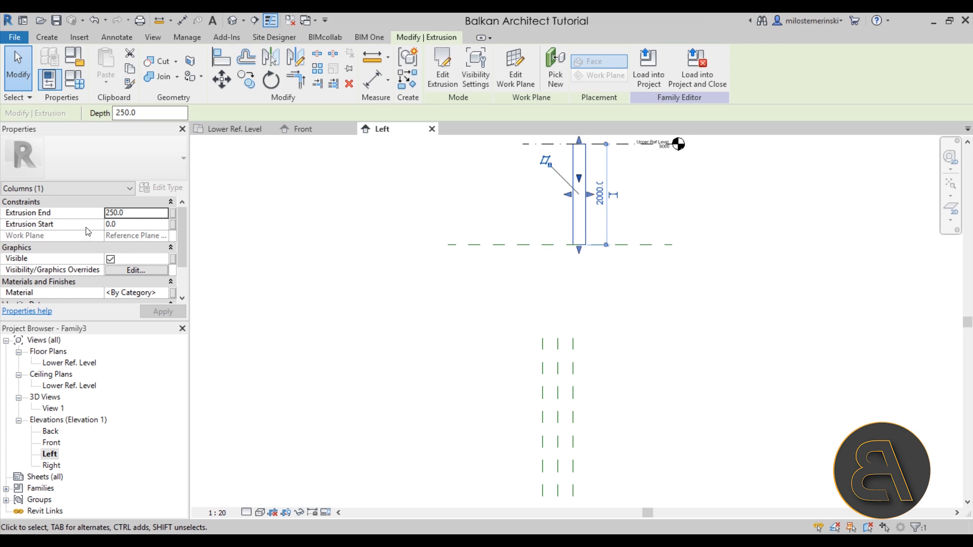
{"action": "left_click", "coordinate": [141, 216]}
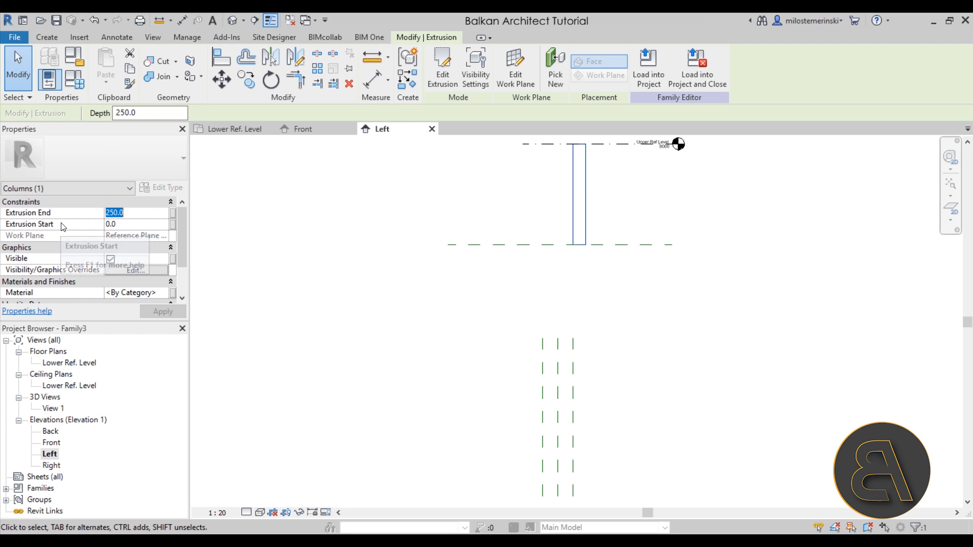
Stretch the extrusion's depth freehand, with one face on the column's centre plane and the other beyond the outer plane
{"action": "left_click_drag", "start_coordinate": [573, 217], "coordinate": [607, 201]}
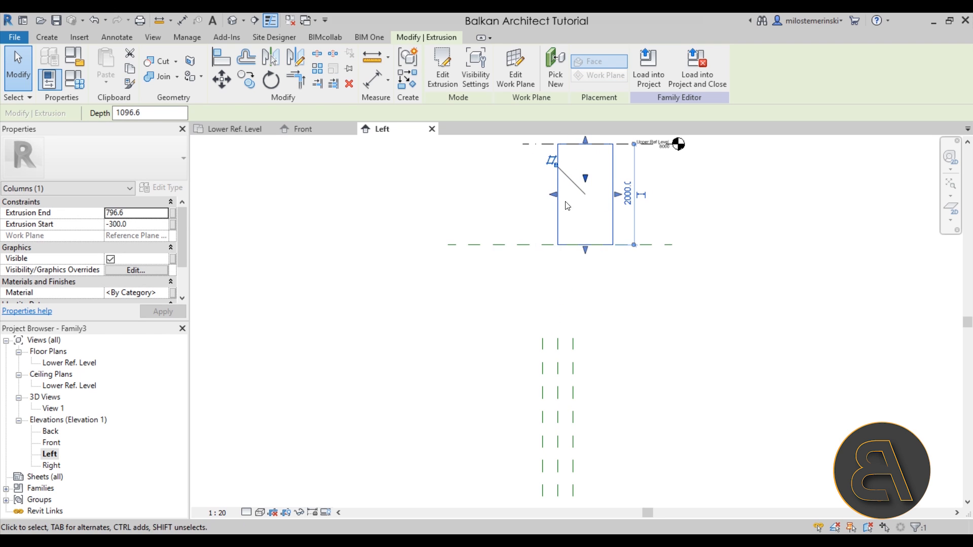
{"action": "middle_click_drag", "start_coordinate": [556, 201], "coordinate": [529, 228]}
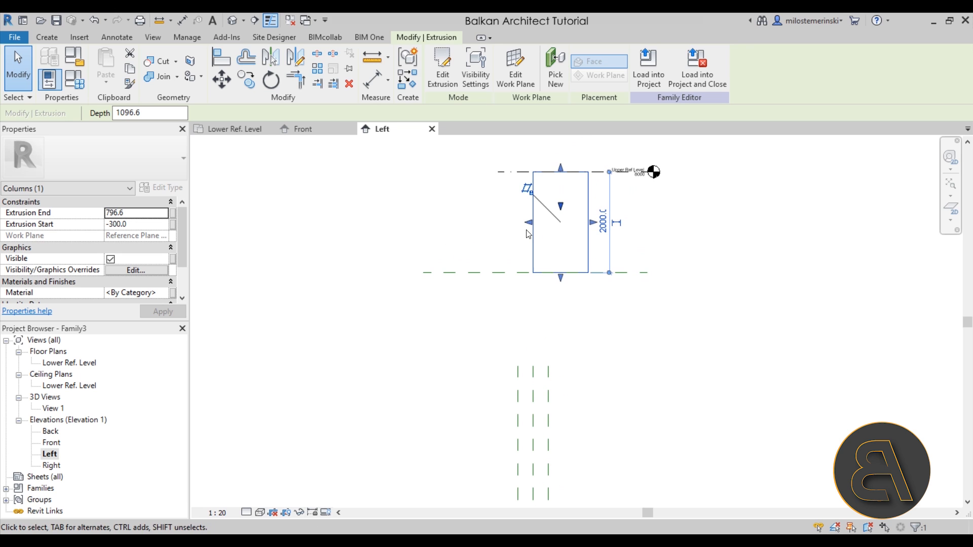
{"action": "left_click_drag", "start_coordinate": [593, 223], "coordinate": [605, 224]}
{"action": "left_click", "coordinate": [648, 257]}
{"action": "middle_click_drag", "start_coordinate": [618, 290], "coordinate": [591, 275]}
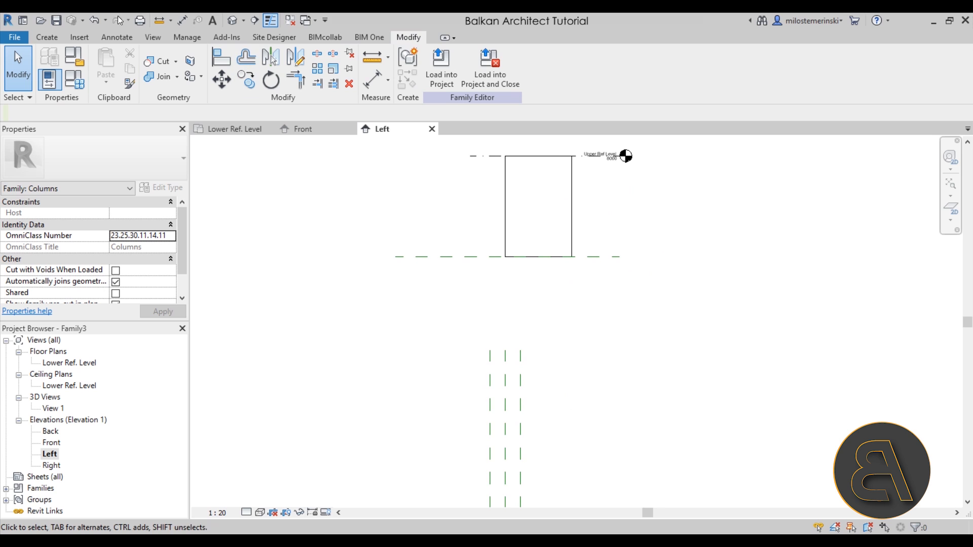
Draw two vertical reference planes, one on each side of the extrusion, from near the Upper Ref Level to below the profile
{"action": "left_click", "coordinate": [46, 41]}
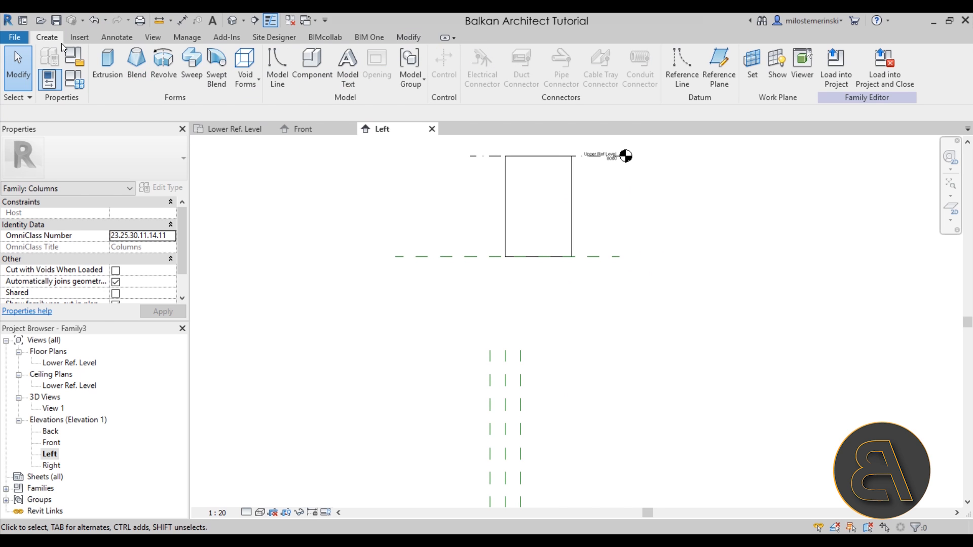
{"action": "left_click", "coordinate": [718, 66]}
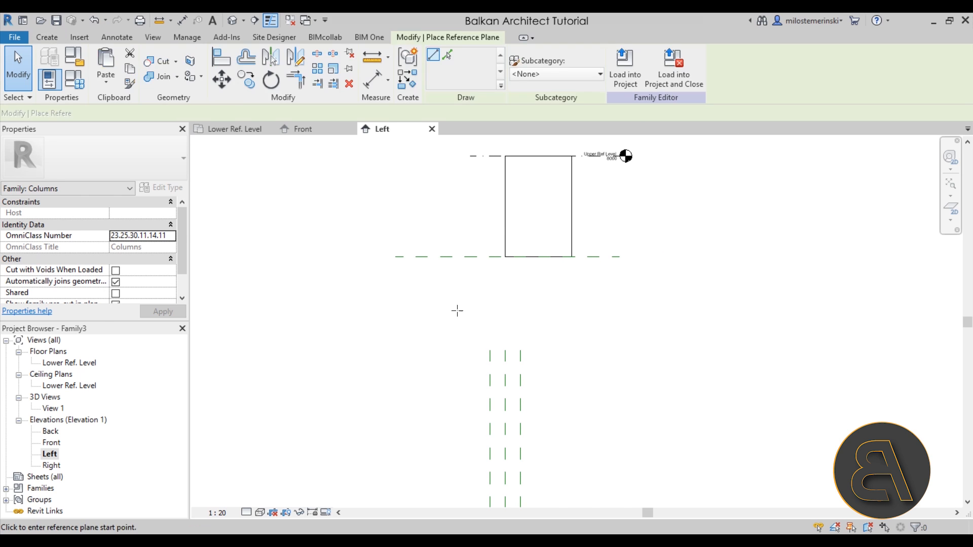
{"action": "left_click", "coordinate": [435, 156]}
{"action": "left_click", "coordinate": [436, 397]}
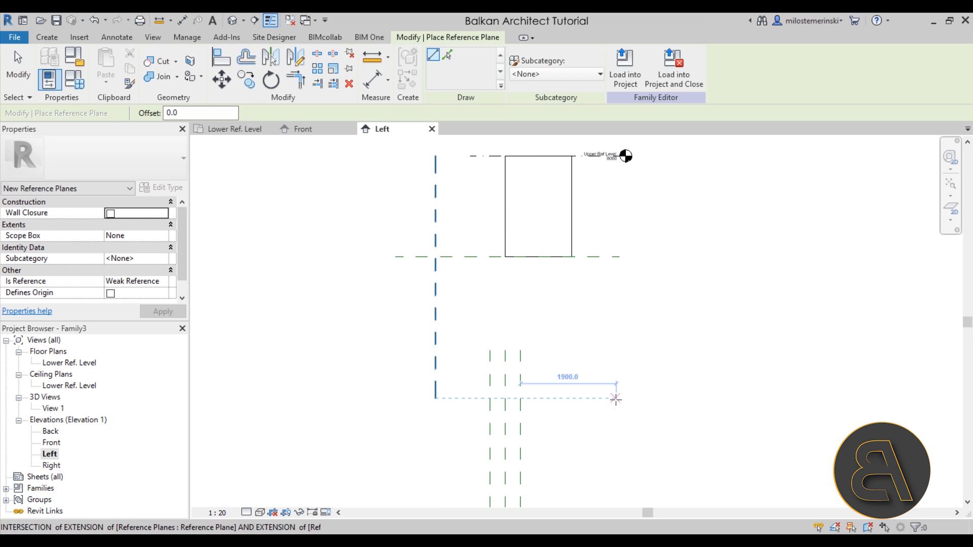
{"action": "left_click", "coordinate": [620, 398]}
{"action": "left_click", "coordinate": [619, 166]}
{"action": "key", "text": "Escape"}
{"action": "key", "text": "Escape"}
Set the right new vertical reference plane's distance from the column's centre plane to 2300 mm
{"action": "left_click", "coordinate": [619, 340]}
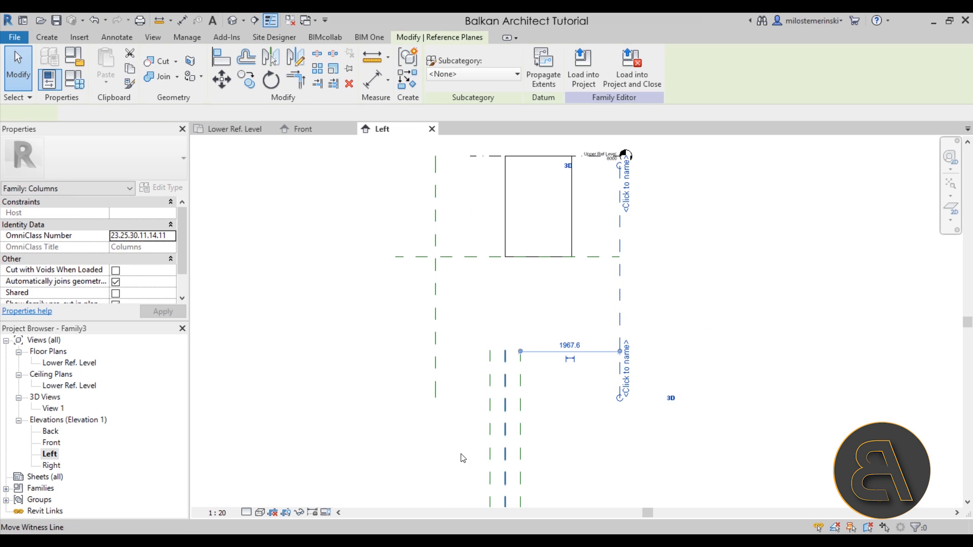
{"action": "left_click_drag", "start_coordinate": [521, 351], "coordinate": [506, 355]}
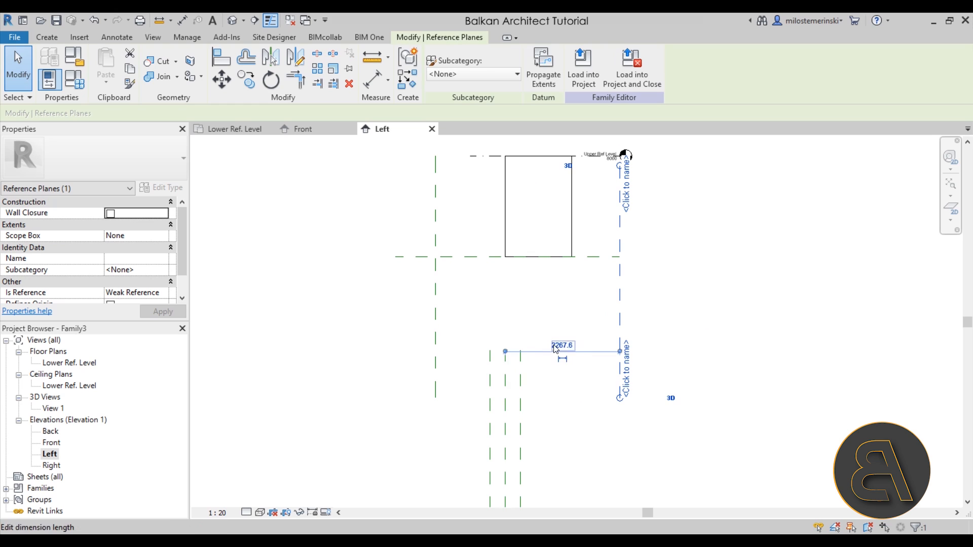
{"action": "left_click", "coordinate": [562, 346]}
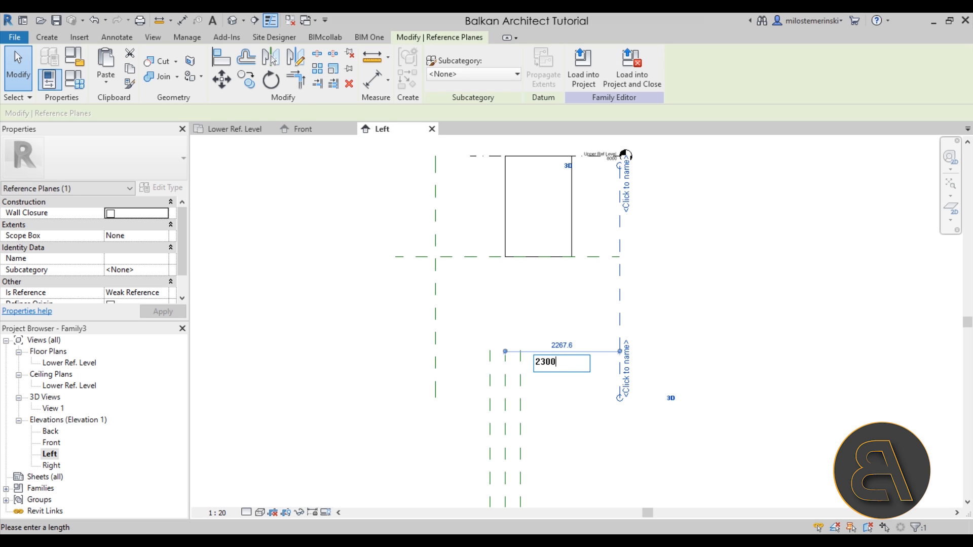
{"action": "key", "text": "Return"}
{"action": "left_click", "coordinate": [578, 324]}
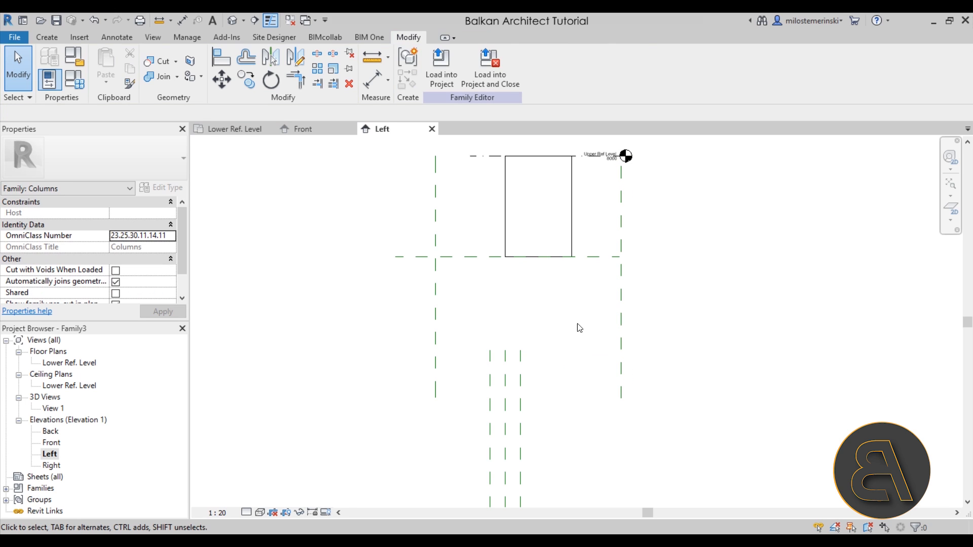
Set the left new vertical reference plane's distance from the column's centre plane to 2300 mm
{"action": "left_click", "coordinate": [436, 355]}
{"action": "left_click_drag", "start_coordinate": [491, 209], "coordinate": [505, 209]}
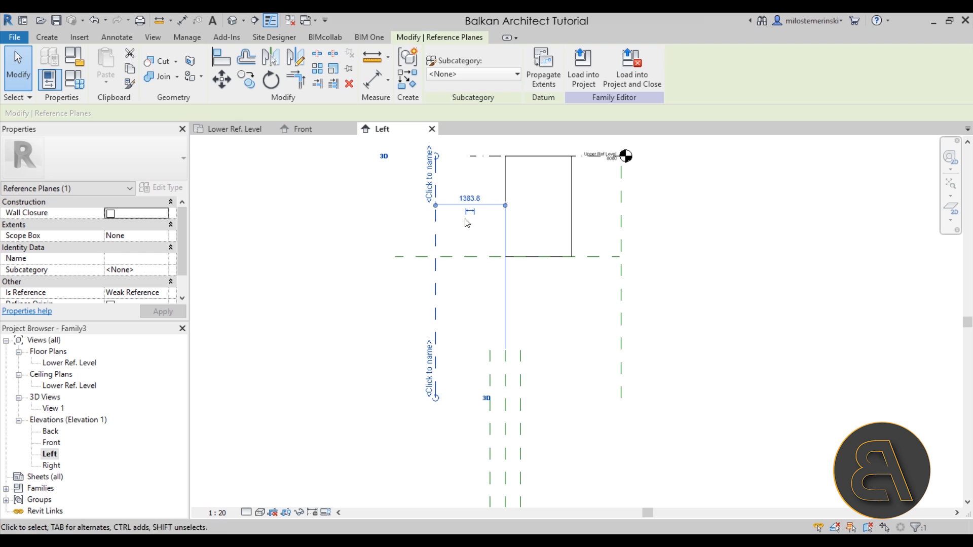
{"action": "left_click", "coordinate": [461, 196]}
{"action": "key", "text": "Return"}
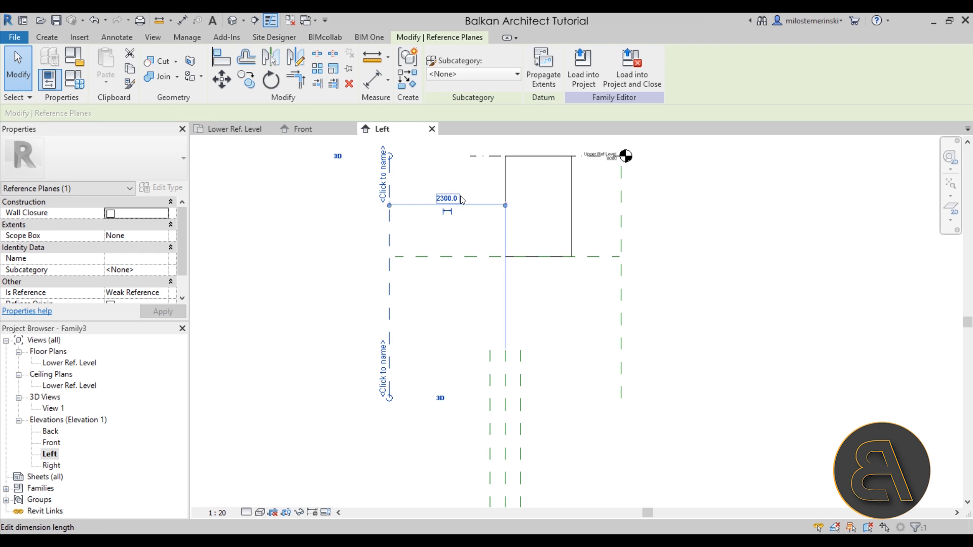
{"action": "key", "text": "Escape"}
Stretch both side faces of the extrusion onto the two new reference planes for a depth of 4600 mm
{"action": "left_click", "coordinate": [505, 215]}
{"action": "left_click_drag", "start_coordinate": [503, 210], "coordinate": [390, 207]}
{"action": "left_click_drag", "start_coordinate": [577, 207], "coordinate": [624, 207]}
{"action": "left_click", "coordinate": [640, 302]}
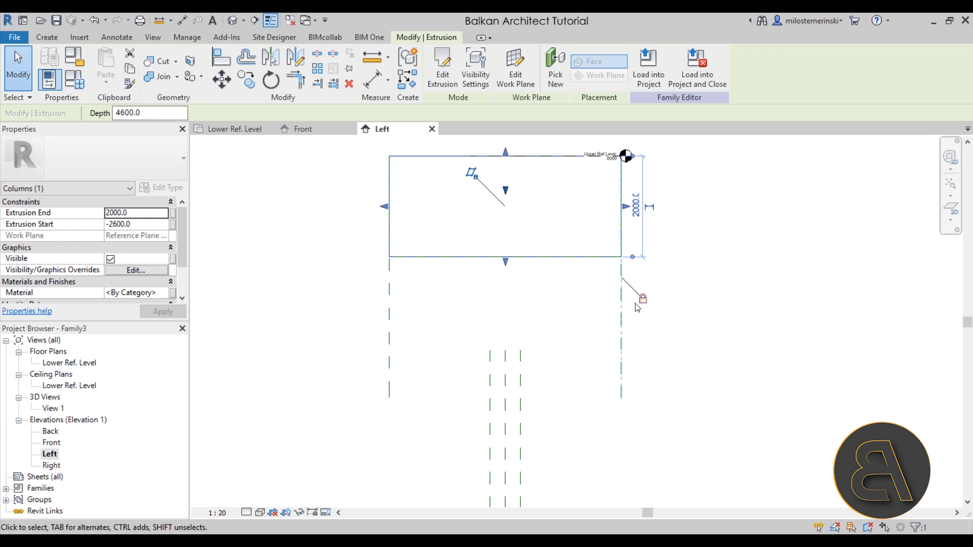
Delete the two vertical reference planes at the extrusion's outer faces
{"action": "left_click", "coordinate": [600, 314]}
{"action": "left_click_drag", "start_coordinate": [693, 300], "coordinate": [349, 300]}
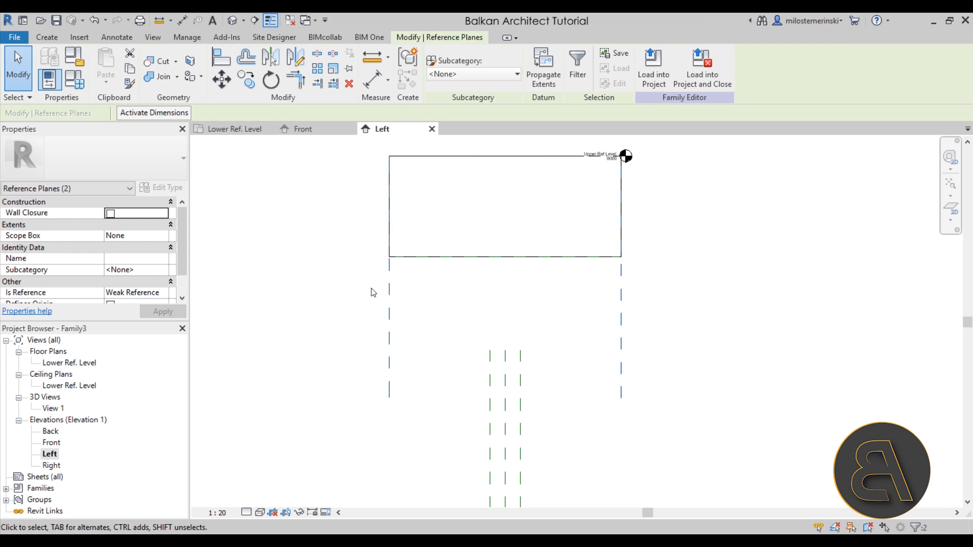
{"action": "key", "text": "Delete"}
{"action": "middle_click_drag", "start_coordinate": [435, 247], "coordinate": [421, 285]}
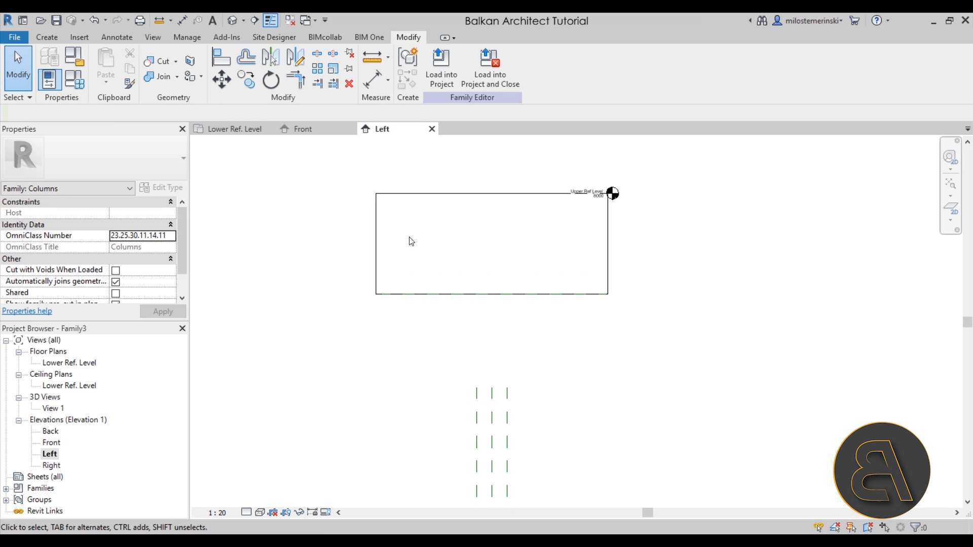
Examine the extruded column top in a default 3D view and return to the Left elevation
{"action": "middle_click_drag", "start_coordinate": [471, 230], "coordinate": [460, 247]}
{"action": "scroll", "coordinate": [444, 226], "scroll_direction": "up", "scroll_amount": 2}
{"action": "middle_click_drag", "start_coordinate": [435, 289], "coordinate": [417, 271]}
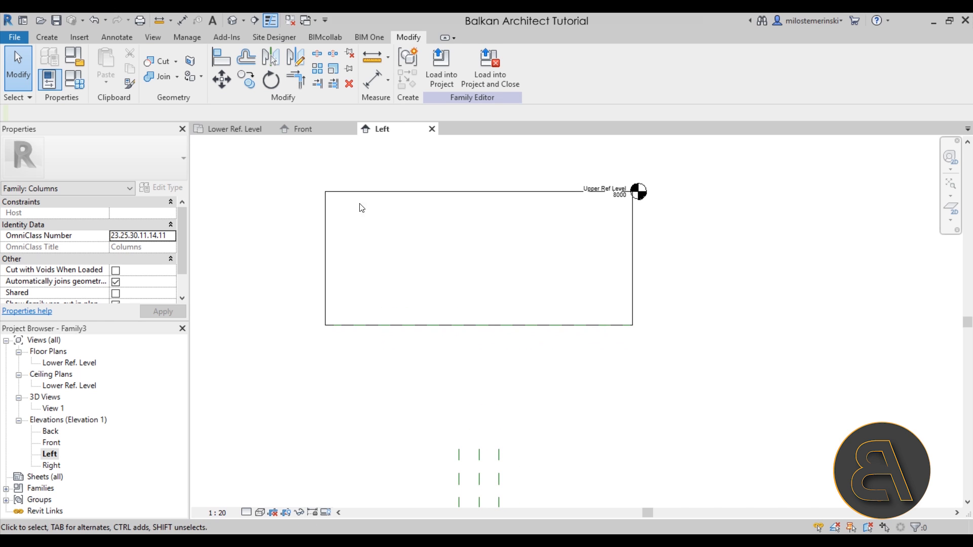
{"action": "left_click", "coordinate": [326, 204]}
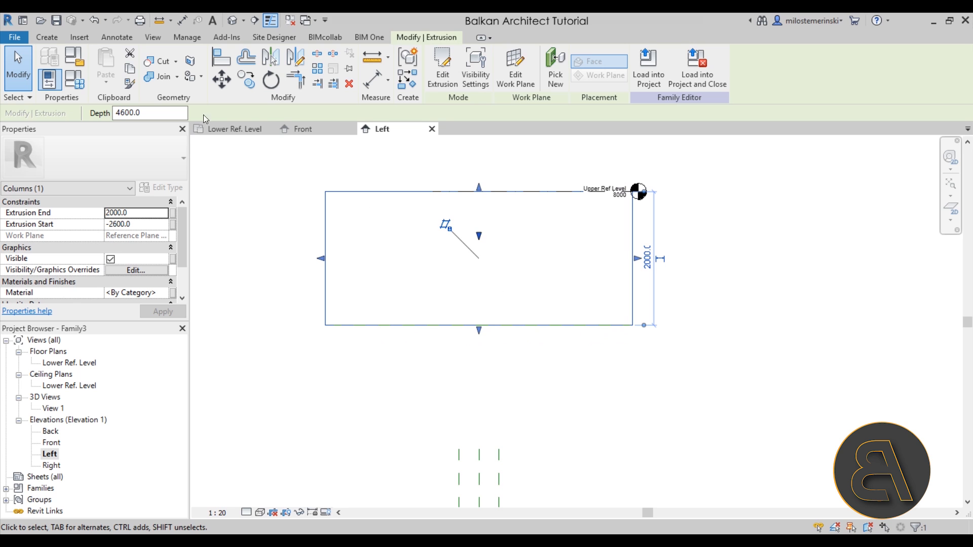
{"action": "left_click", "coordinate": [232, 21]}
{"action": "middle_click_drag", "start_coordinate": [583, 253], "coordinate": [522, 196], "text": "shift"}
{"action": "left_click", "coordinate": [392, 129]}
{"action": "middle_click_drag", "start_coordinate": [428, 290], "coordinate": [428, 278]}
Start a void extrusion and sketch a quarter-circle arc from the solid's upper-left corner to its lower edge at the column's left reference plane
{"action": "left_click", "coordinate": [47, 37]}
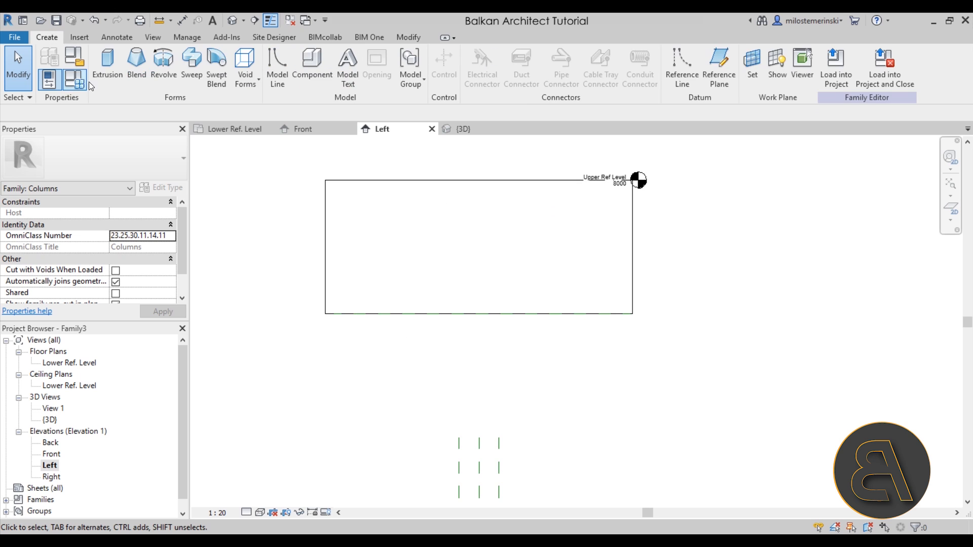
{"action": "left_click", "coordinate": [248, 83]}
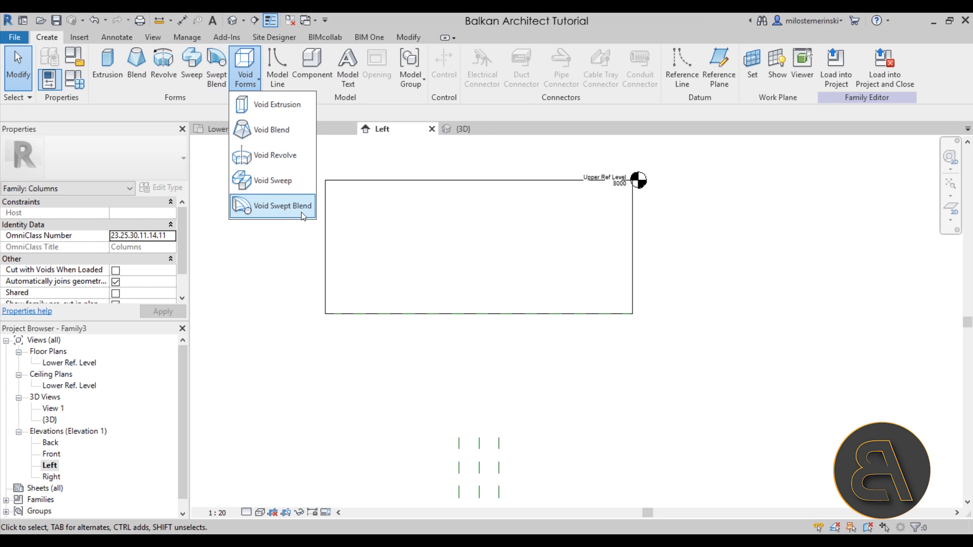
{"action": "left_click", "coordinate": [260, 107]}
{"action": "left_click", "coordinate": [459, 82]}
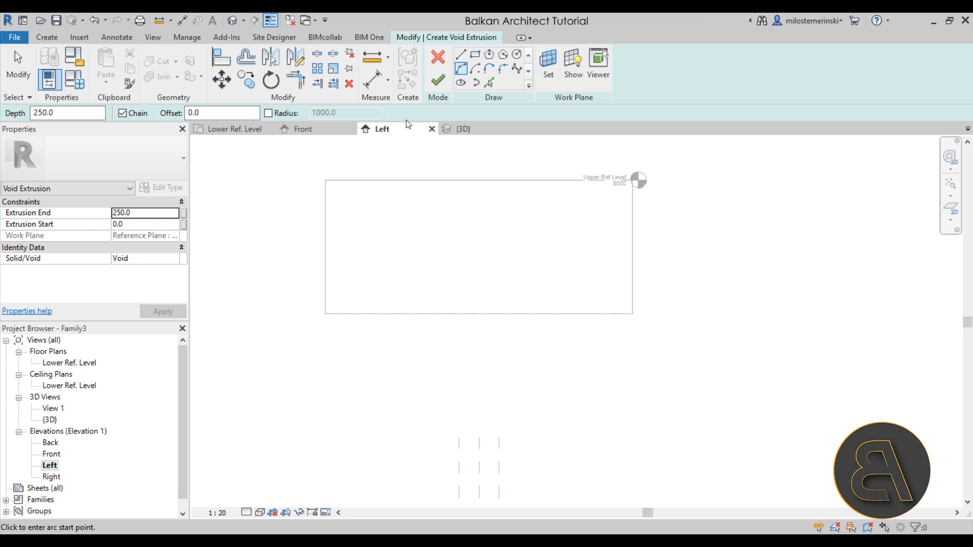
{"action": "left_click", "coordinate": [326, 180]}
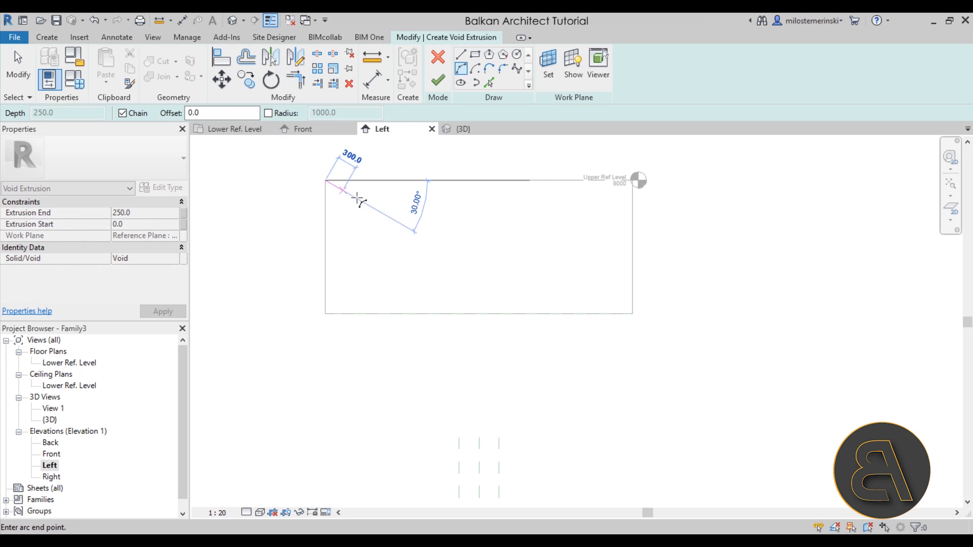
{"action": "left_click", "coordinate": [458, 314]}
{"action": "left_click", "coordinate": [433, 246]}
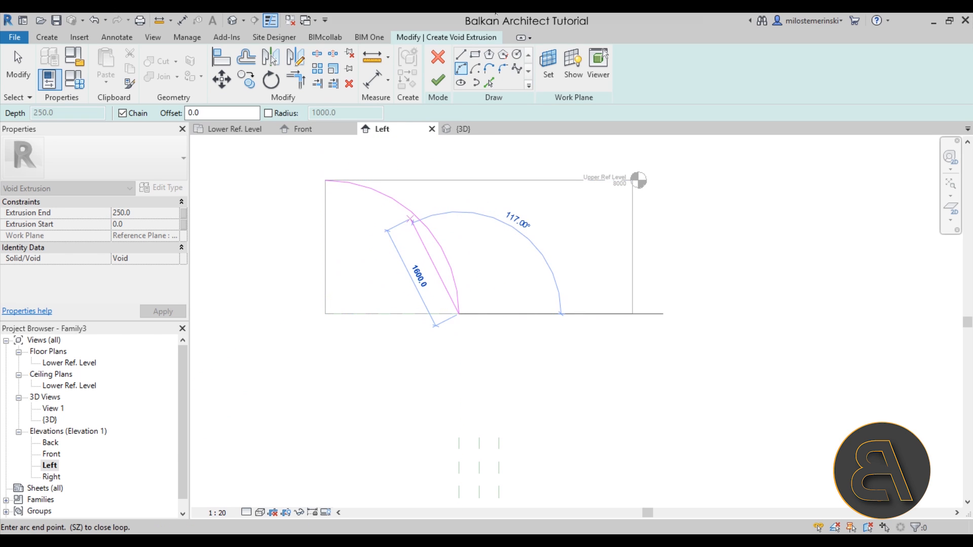
Close the void sketch with straight lines along the solid's lower and left edges, each 2000 mm long
{"action": "left_click", "coordinate": [463, 56]}
{"action": "left_click", "coordinate": [325, 314]}
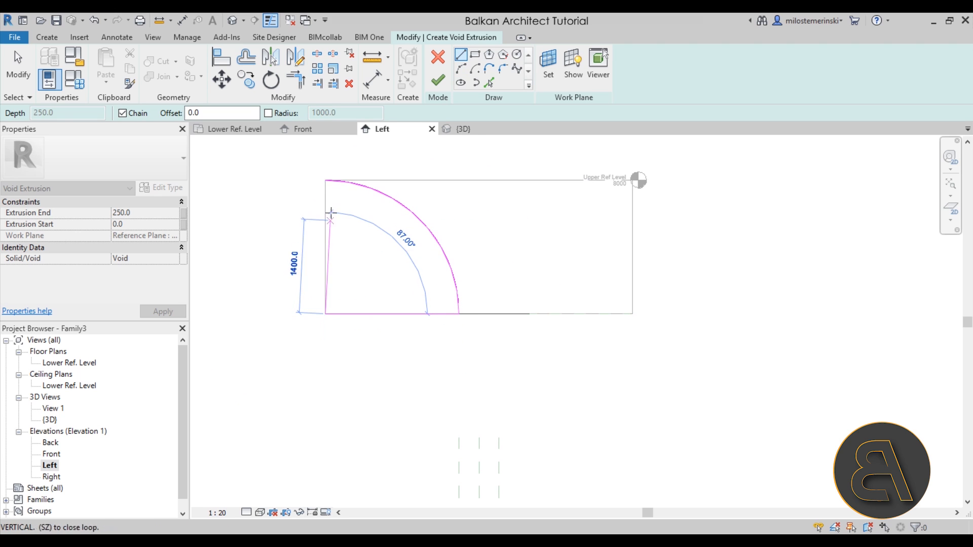
{"action": "left_click", "coordinate": [325, 181]}
{"action": "key", "text": "Escape"}
{"action": "key", "text": "Escape"}
Align the upper-left end point of the void sketch with the Upper Ref Level
{"action": "scroll", "coordinate": [322, 270], "scroll_direction": "down", "scroll_amount": 2}
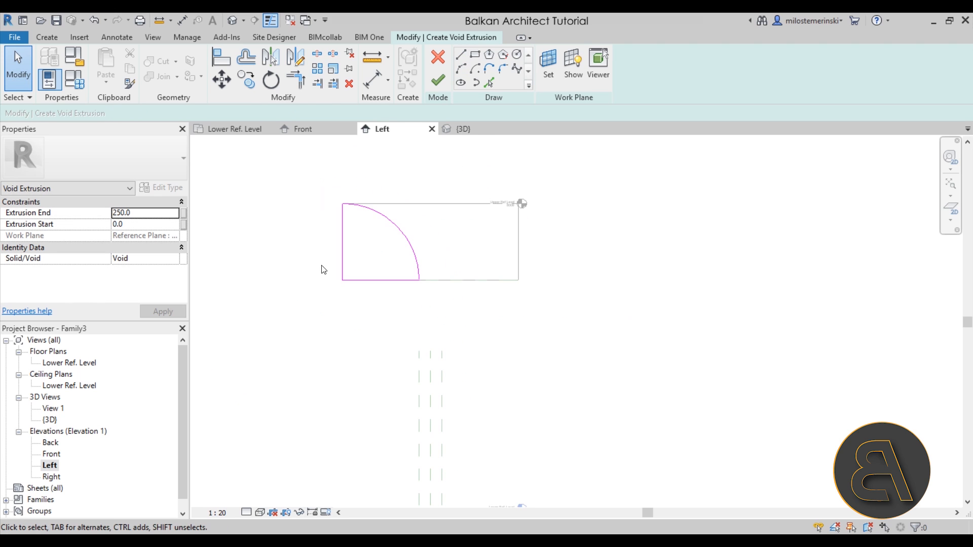
{"action": "scroll", "coordinate": [385, 296], "scroll_direction": "up", "scroll_amount": 3}
{"action": "left_click", "coordinate": [380, 315]}
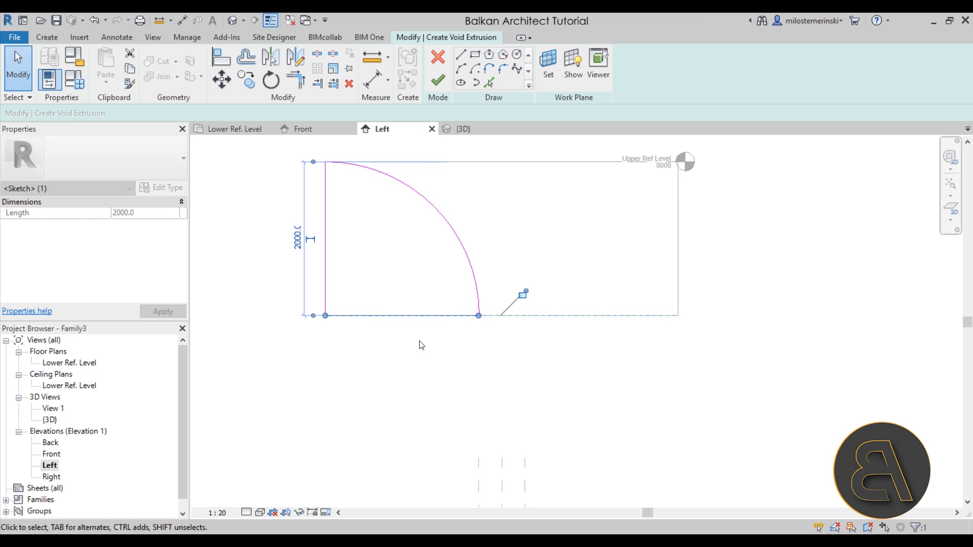
{"action": "key", "text": "Escape"}
{"action": "scroll", "coordinate": [322, 165], "scroll_direction": "up", "scroll_amount": 6}
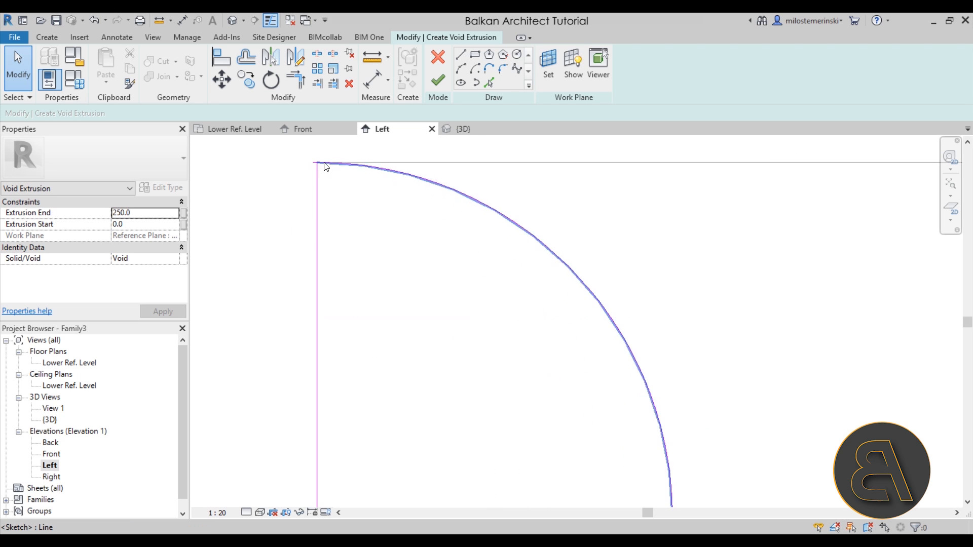
{"action": "scroll", "coordinate": [312, 184], "scroll_direction": "down", "scroll_amount": 2}
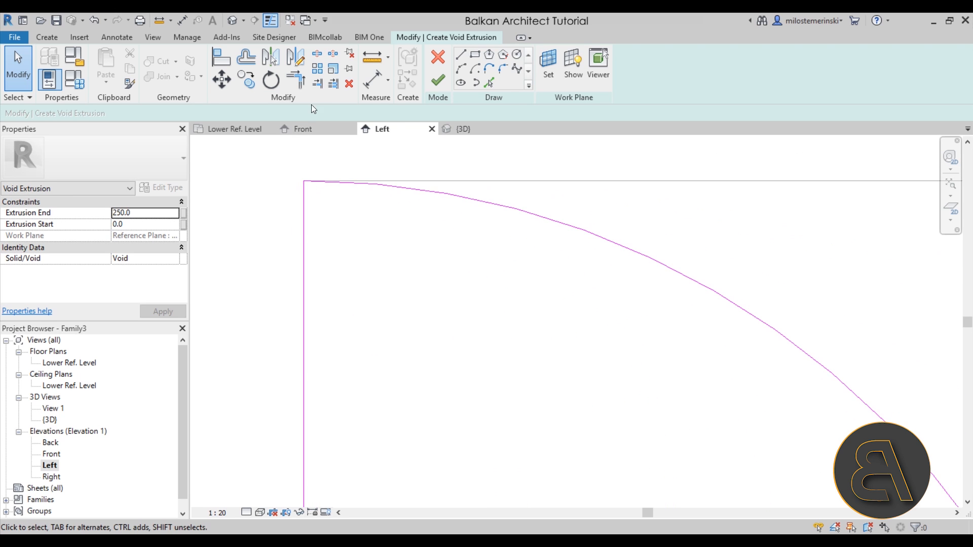
{"action": "left_click", "coordinate": [225, 59]}
{"action": "scroll", "coordinate": [541, 178], "scroll_direction": "down", "scroll_amount": 4}
{"action": "middle_click_drag", "start_coordinate": [541, 178], "coordinate": [335, 257]}
{"action": "scroll", "coordinate": [335, 256], "scroll_direction": "down", "scroll_amount": 3}
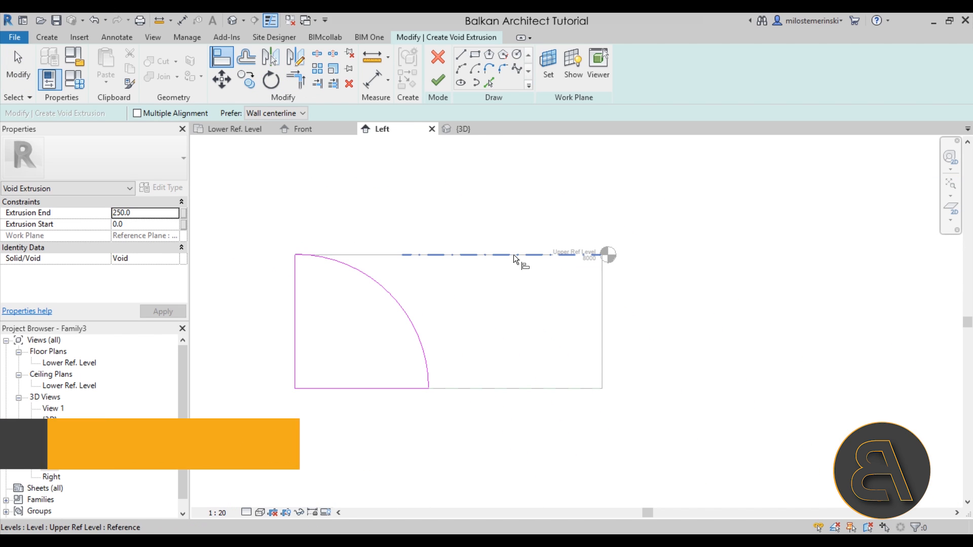
{"action": "left_click", "coordinate": [513, 255]}
{"action": "left_click", "coordinate": [297, 255]}
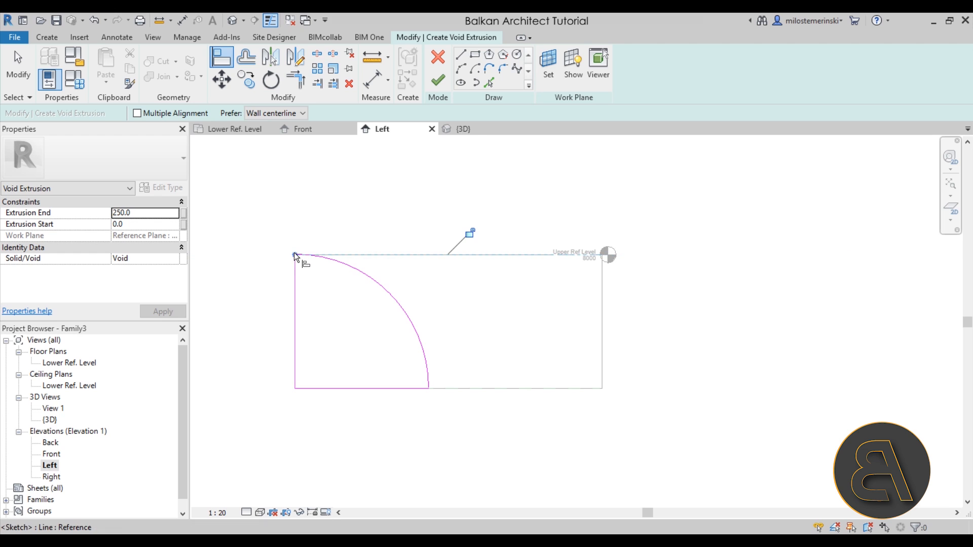
{"action": "key", "text": "Escape"}
{"action": "key", "text": "Escape"}
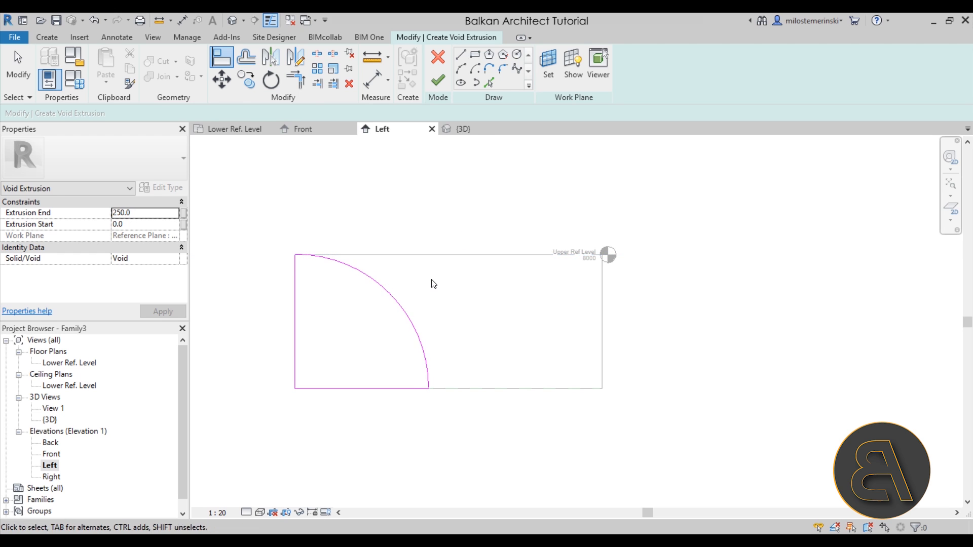
Mirror the quarter-circle sketch as a copy across the column's centre plane and finish the void extrusion
{"action": "scroll", "coordinate": [432, 282], "scroll_direction": "down", "scroll_amount": 2}
{"action": "middle_click_drag", "start_coordinate": [432, 282], "coordinate": [462, 269]}
{"action": "left_click_drag", "start_coordinate": [346, 232], "coordinate": [497, 378]}
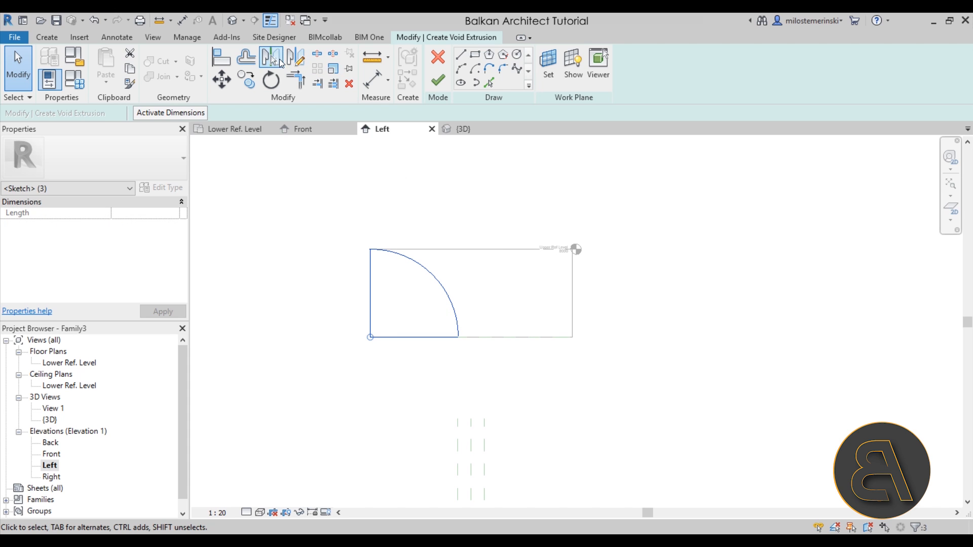
{"action": "left_click", "coordinate": [280, 61]}
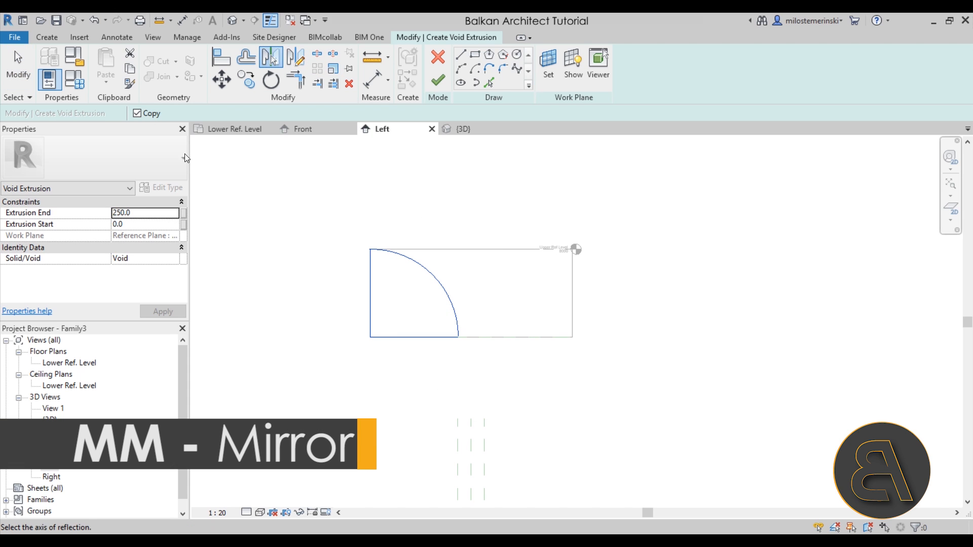
{"action": "left_click", "coordinate": [471, 421]}
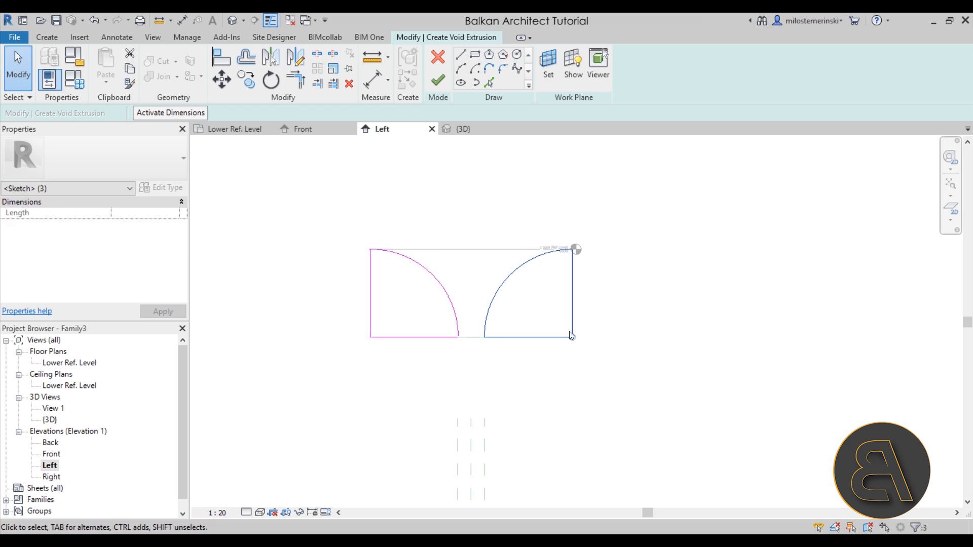
{"action": "left_click", "coordinate": [483, 204]}
{"action": "left_click", "coordinate": [440, 81]}
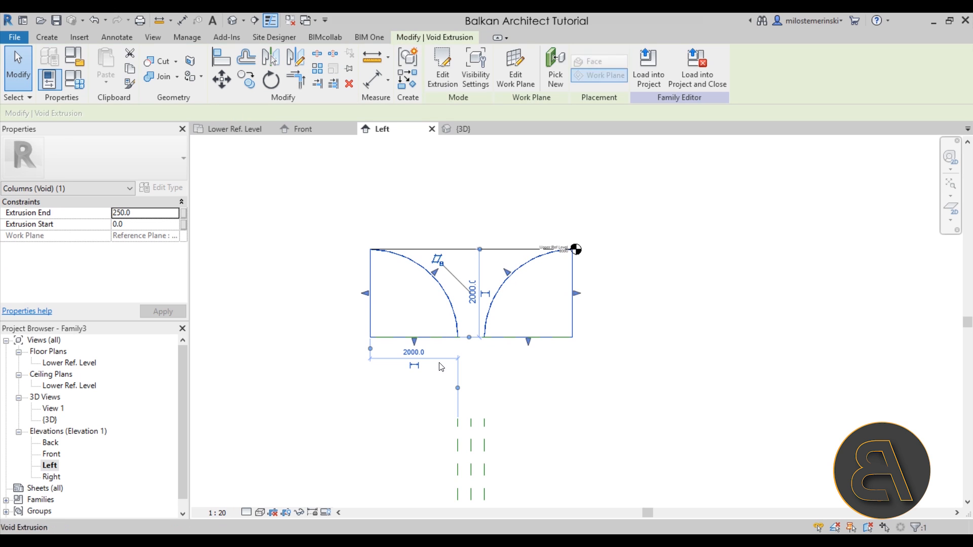
In the 3D view, stretch both ends of the void extrusion beyond the solid so it cuts the full width, and inspect the flared shape
{"action": "left_click", "coordinate": [466, 132]}
{"action": "middle_click_drag", "start_coordinate": [640, 319], "coordinate": [586, 310], "text": "shift"}
{"action": "scroll", "coordinate": [573, 307], "scroll_direction": "down", "scroll_amount": 1}
{"action": "left_click_drag", "start_coordinate": [590, 302], "coordinate": [655, 305]}
{"action": "left_click_drag", "start_coordinate": [573, 306], "coordinate": [475, 300]}
{"action": "left_click", "coordinate": [421, 337]}
{"action": "middle_click_drag", "start_coordinate": [508, 440], "coordinate": [665, 209], "text": "shift"}
{"action": "middle_click_drag", "start_coordinate": [628, 436], "coordinate": [514, 242], "text": "shift"}
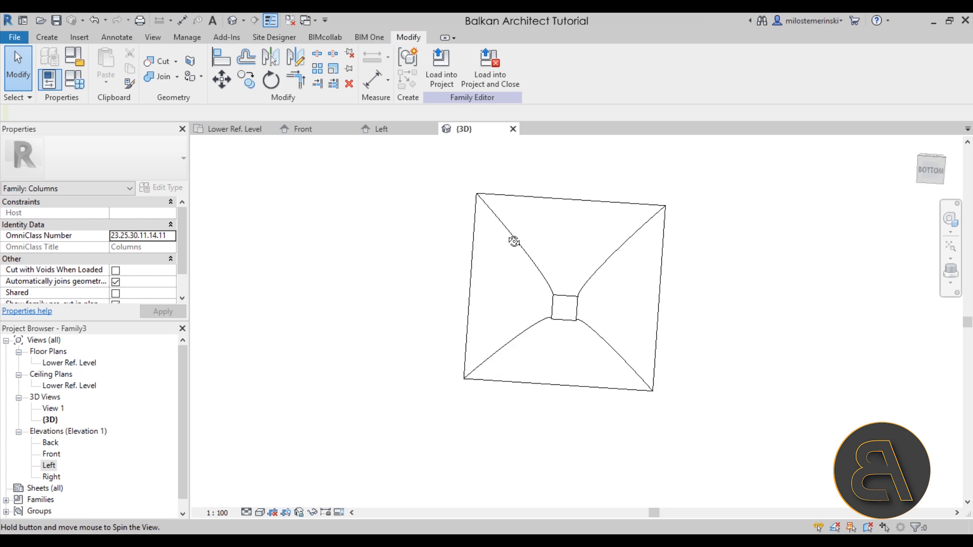
{"action": "middle_click_drag", "start_coordinate": [390, 349], "coordinate": [615, 410], "text": "shift"}
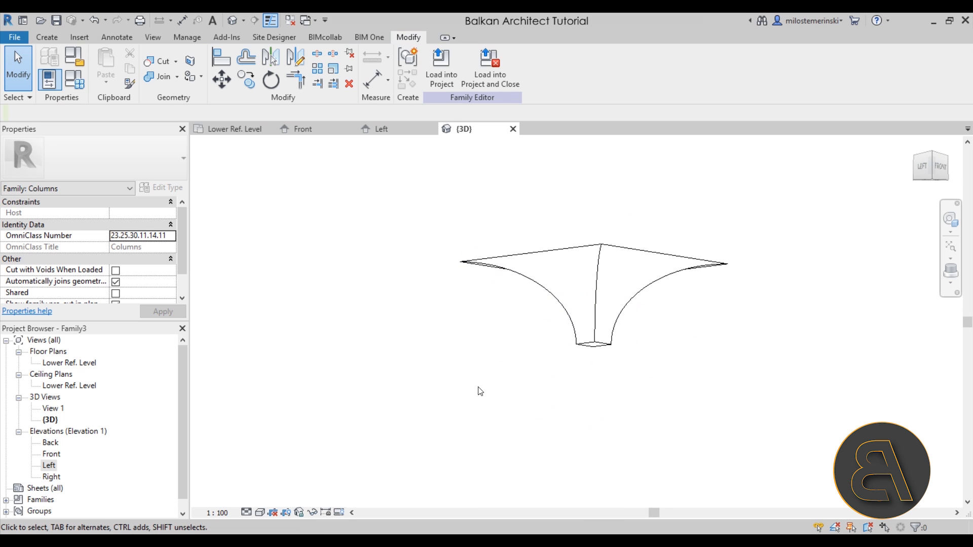
In the Front elevation, move the Upper Ref Level down to an elevation of about 7831 mm
{"action": "double_click", "coordinate": [50, 454]}
{"action": "scroll", "coordinate": [392, 270], "scroll_direction": "down", "scroll_amount": 2}
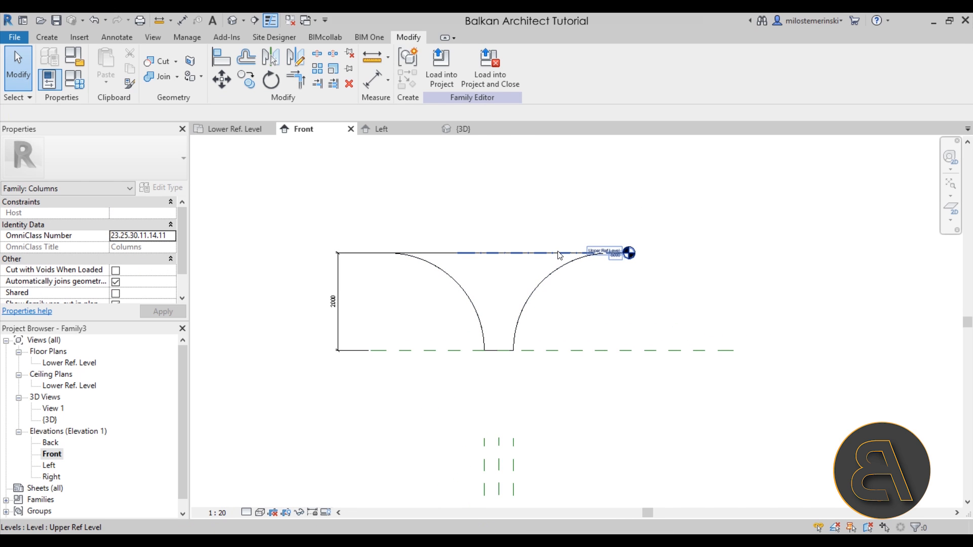
{"action": "left_click", "coordinate": [559, 254]}
{"action": "mouse_move", "coordinate": [559, 254]}
{"action": "left_mouse_down"}
{"action": "mouse_move", "coordinate": [551, 212]}
{"action": "mouse_move", "coordinate": [552, 262]}
{"action": "left_mouse_up"}
{"action": "left_click", "coordinate": [533, 395]}
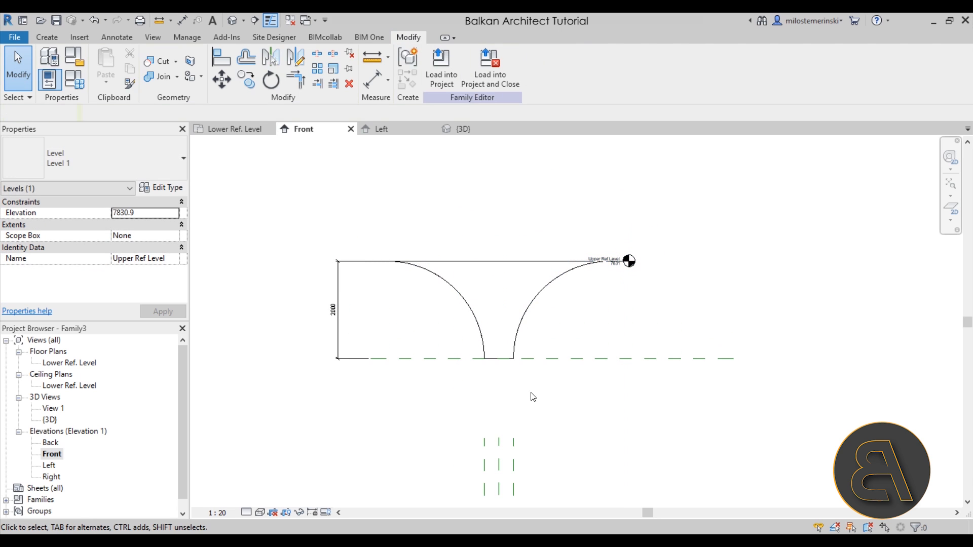
{"action": "key", "text": "Escape"}
Measure the width of the flared top's base between its two lower corners in the Front elevation
{"action": "scroll", "coordinate": [519, 259], "scroll_direction": "down", "scroll_amount": 1}
{"action": "middle_click_drag", "start_coordinate": [529, 282], "coordinate": [484, 189]}
{"action": "scroll", "coordinate": [451, 244], "scroll_direction": "up", "scroll_amount": 2}
{"action": "scroll", "coordinate": [452, 244], "scroll_direction": "down", "scroll_amount": 2}
{"action": "middle_click_drag", "start_coordinate": [464, 261], "coordinate": [472, 167]}
{"action": "scroll", "coordinate": [459, 281], "scroll_direction": "up", "scroll_amount": 2}
{"action": "middle_click_drag", "start_coordinate": [432, 222], "coordinate": [429, 394]}
{"action": "scroll", "coordinate": [450, 284], "scroll_direction": "up", "scroll_amount": 2}
{"action": "scroll", "coordinate": [382, 291], "scroll_direction": "down", "scroll_amount": 2}
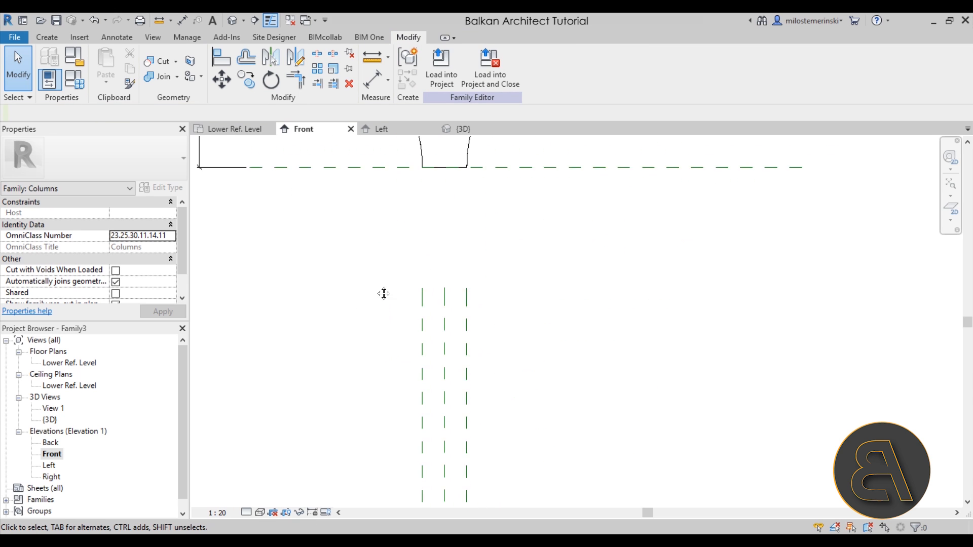
{"action": "left_click", "coordinate": [374, 57]}
{"action": "left_click", "coordinate": [422, 222]}
{"action": "left_click", "coordinate": [465, 221]}
{"action": "key", "text": "Escape"}
{"action": "key", "text": "Escape"}
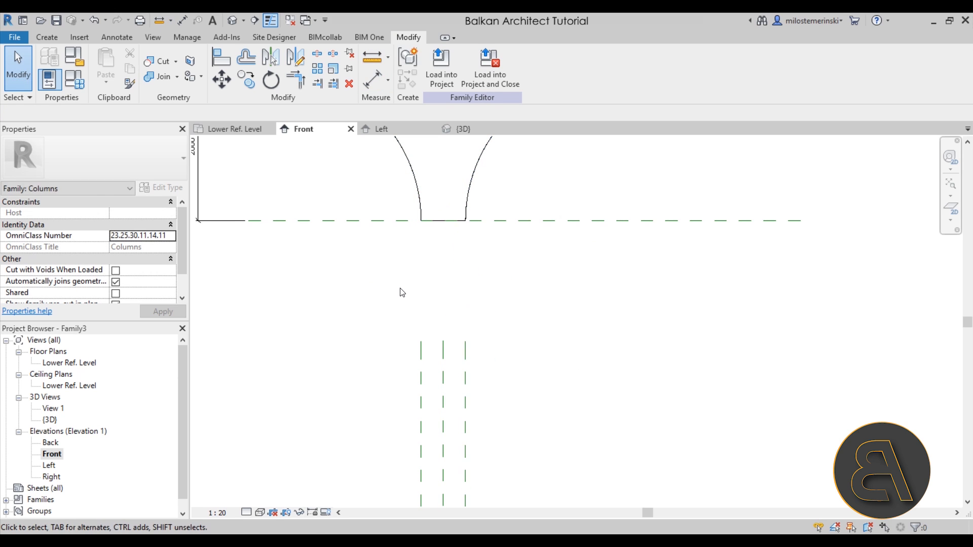
In the Lower Ref. Level plan, extrude a 600 x 600 mm rectangle drawn on the outer reference planes, with its sides locked to them
{"action": "scroll", "coordinate": [406, 279], "scroll_direction": "down", "scroll_amount": 2}
{"action": "double_click", "coordinate": [61, 363]}
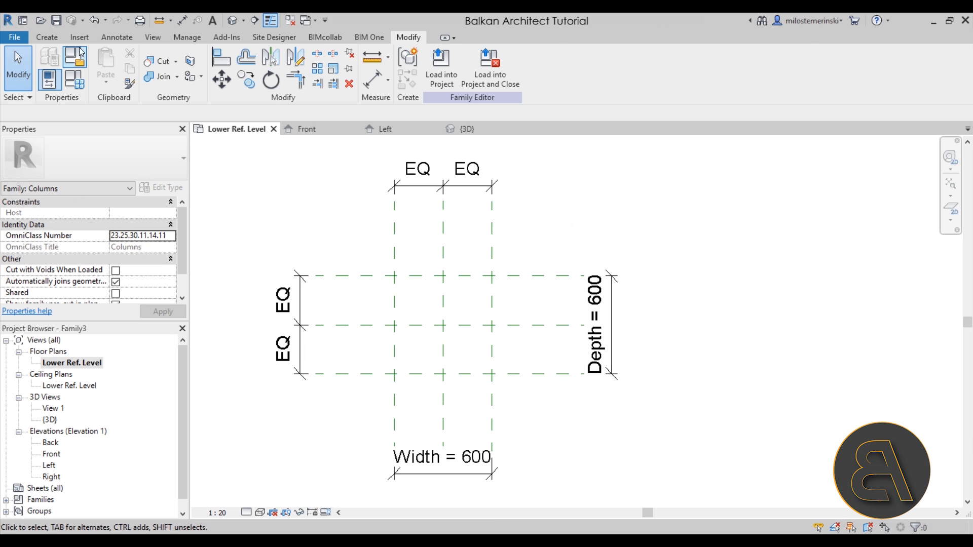
{"action": "left_click", "coordinate": [47, 37]}
{"action": "left_click", "coordinate": [108, 63]}
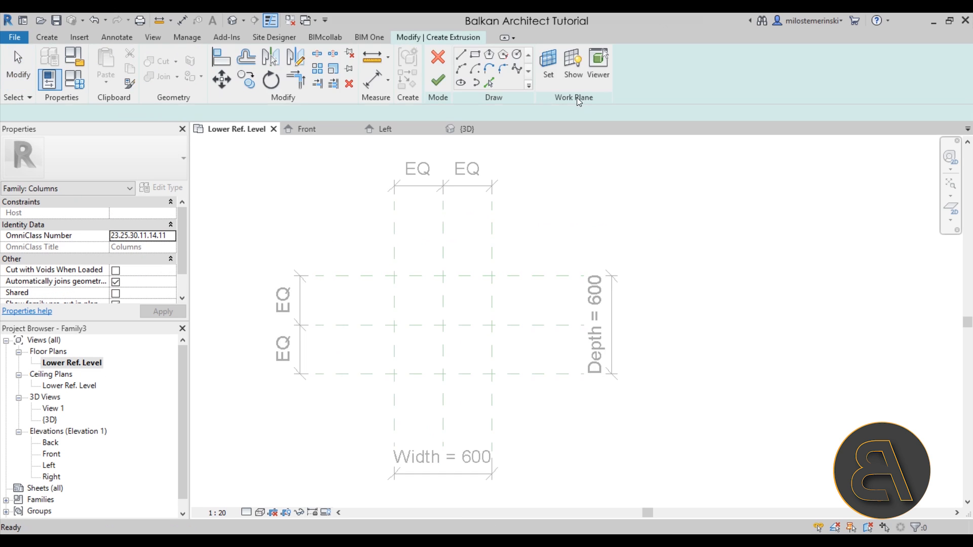
{"action": "left_click", "coordinate": [475, 54]}
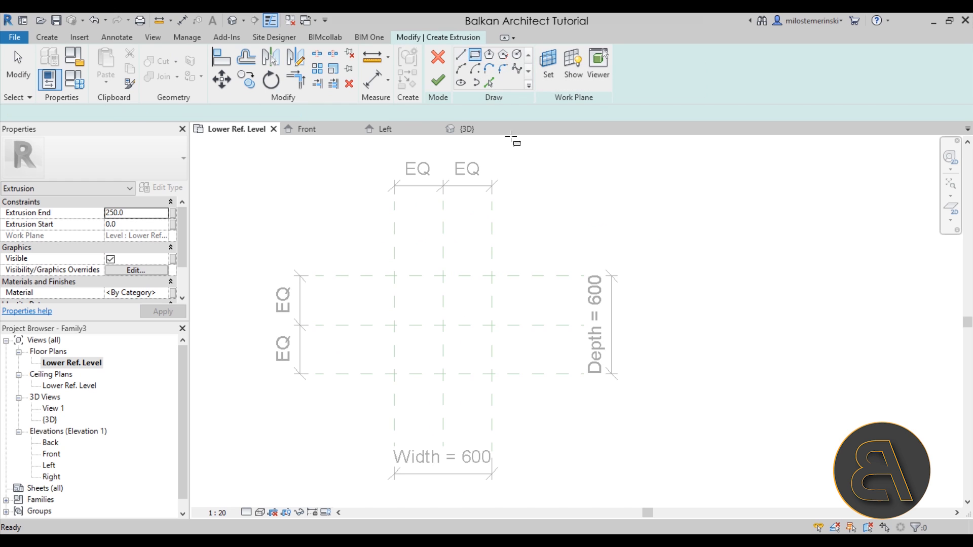
{"action": "left_click", "coordinate": [394, 277]}
{"action": "left_click", "coordinate": [494, 374]}
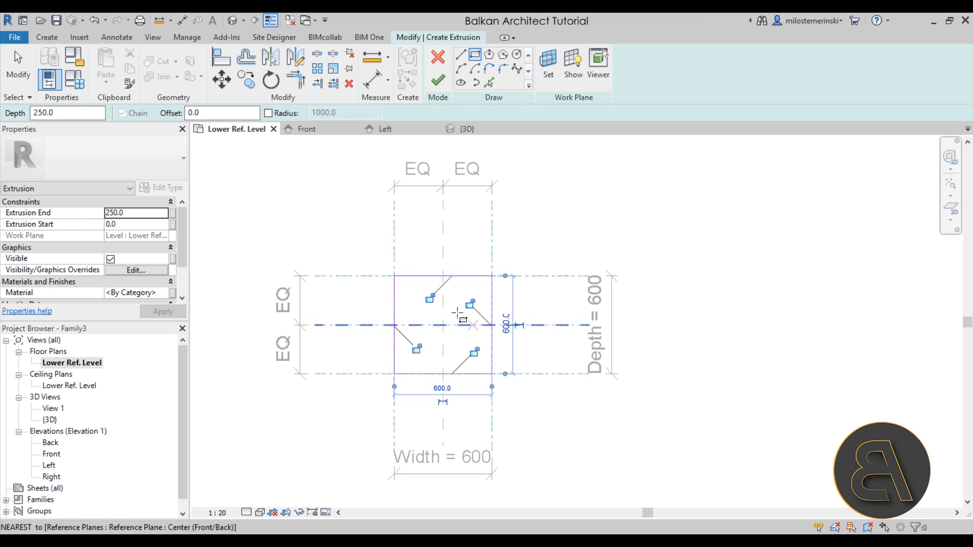
{"action": "left_click", "coordinate": [419, 350]}
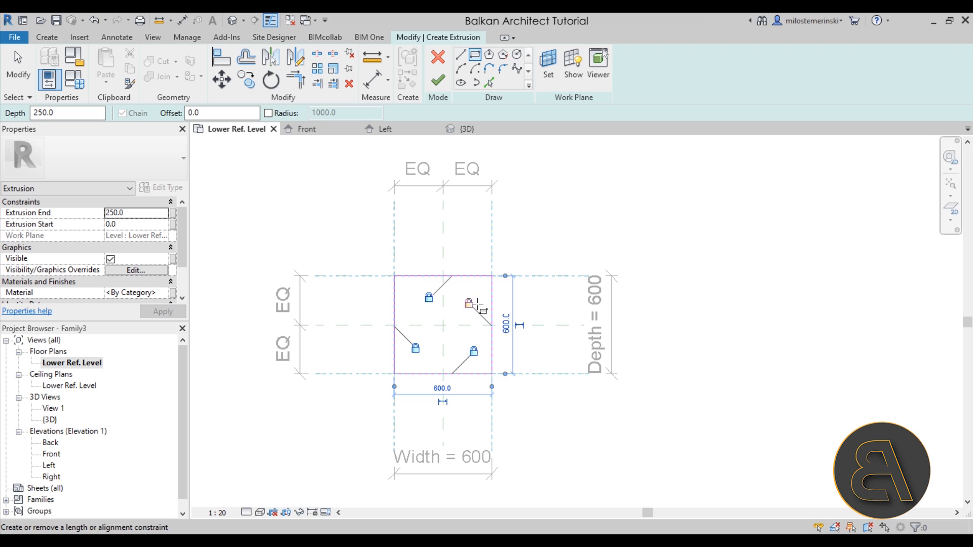
{"action": "left_click", "coordinate": [438, 80]}
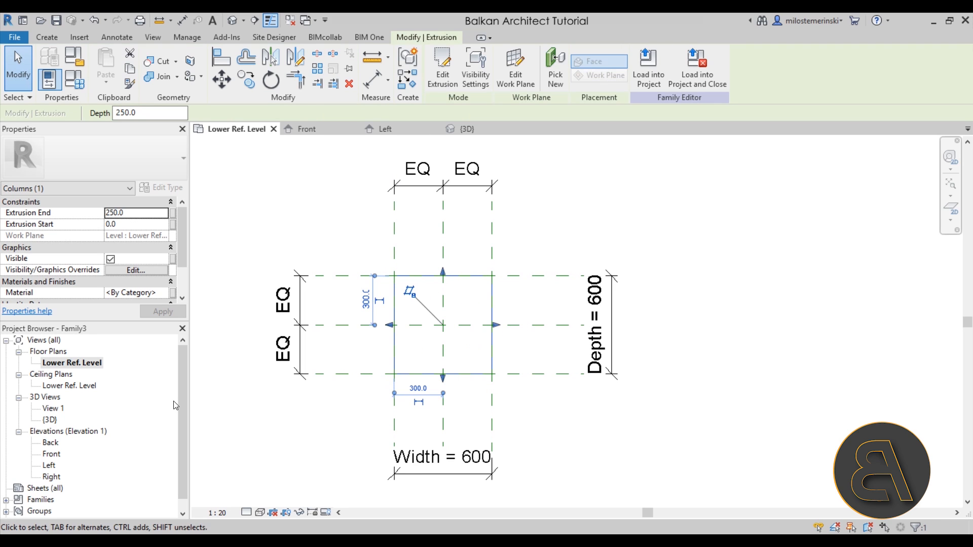
In the Front elevation, stretch the shaft extrusion from the Lower Ref. Level up to the reference plane beneath the flared top and lock it
{"action": "double_click", "coordinate": [50, 466]}
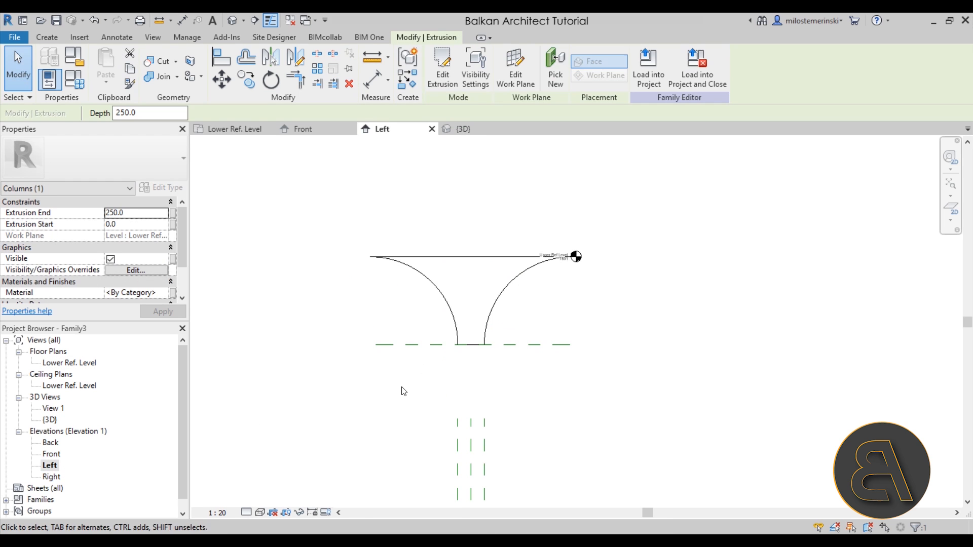
{"action": "double_click", "coordinate": [52, 455]}
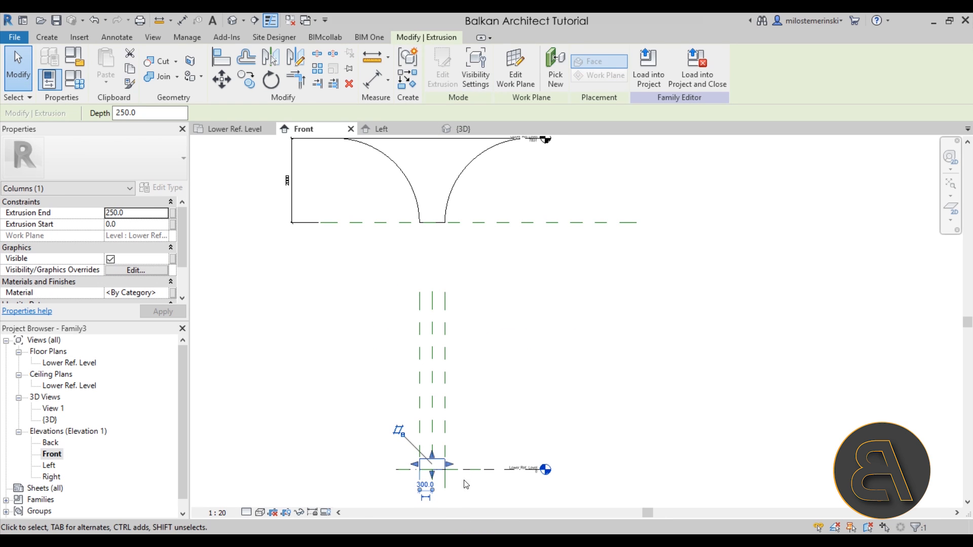
{"action": "left_click_drag", "start_coordinate": [426, 450], "coordinate": [428, 371]}
{"action": "left_click_drag", "start_coordinate": [426, 472], "coordinate": [427, 467]}
{"action": "scroll", "coordinate": [457, 400], "scroll_direction": "down", "scroll_amount": 2}
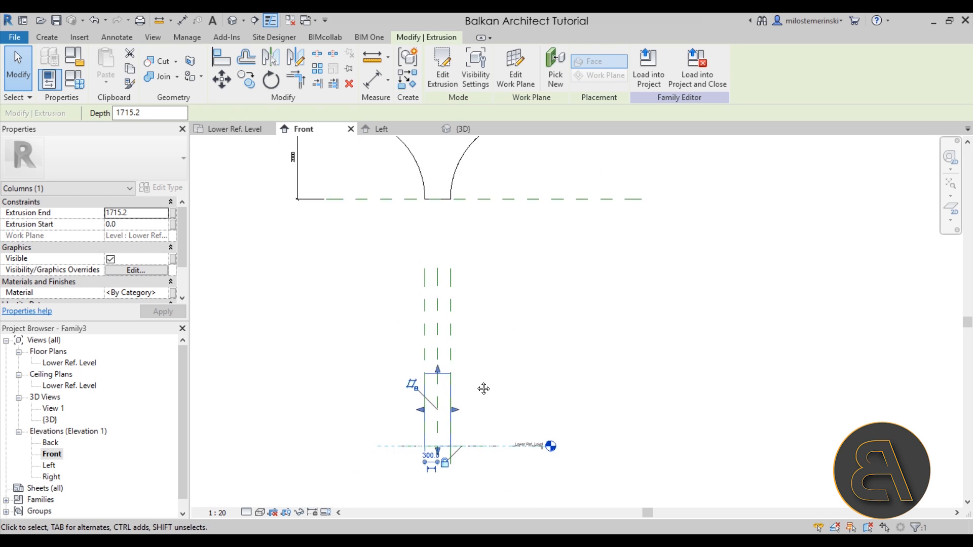
{"action": "left_click_drag", "start_coordinate": [418, 426], "coordinate": [421, 258]}
{"action": "left_click", "coordinate": [485, 234]}
{"action": "left_click", "coordinate": [485, 293]}
{"action": "scroll", "coordinate": [513, 272], "scroll_direction": "down", "scroll_amount": 2}
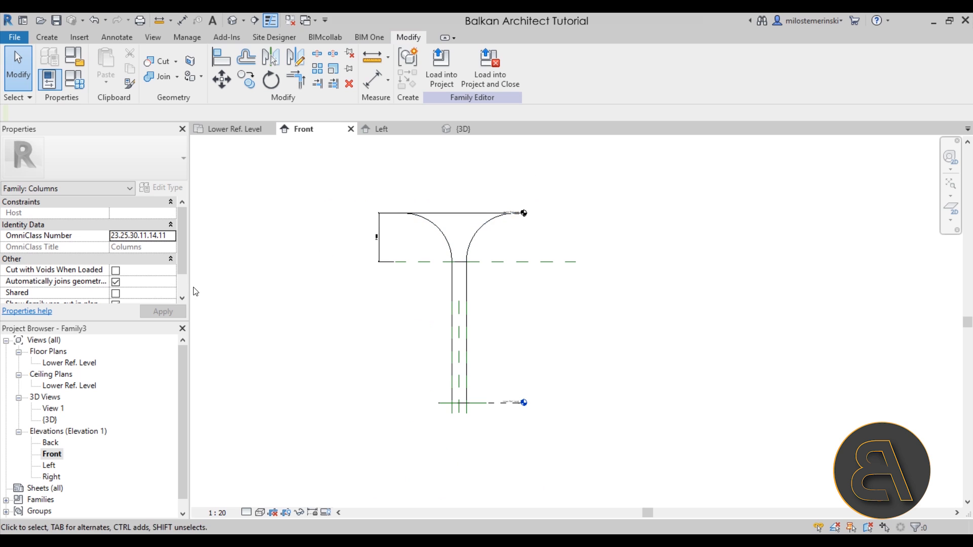
Review the column family's Depth and Width parameters in Family Types without changing them
{"action": "left_click", "coordinate": [80, 87]}
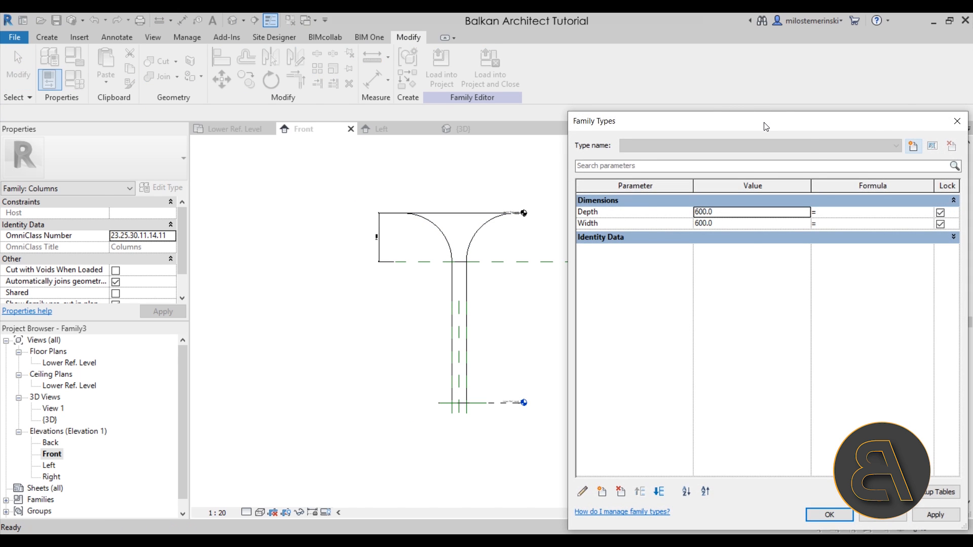
{"action": "left_click_drag", "start_coordinate": [766, 126], "coordinate": [534, 104]}
{"action": "left_click", "coordinate": [686, 101]}
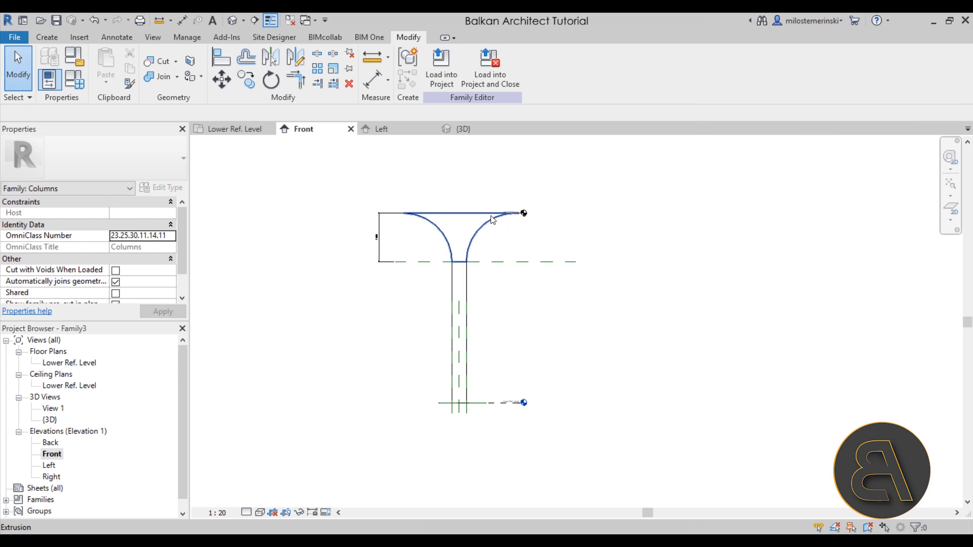
Try to move the reference plane beneath the flared top downward in the Front elevation
{"action": "left_click", "coordinate": [514, 263]}
{"action": "left_click_drag", "start_coordinate": [513, 263], "coordinate": [514, 299]}
{"action": "left_click", "coordinate": [928, 519]}
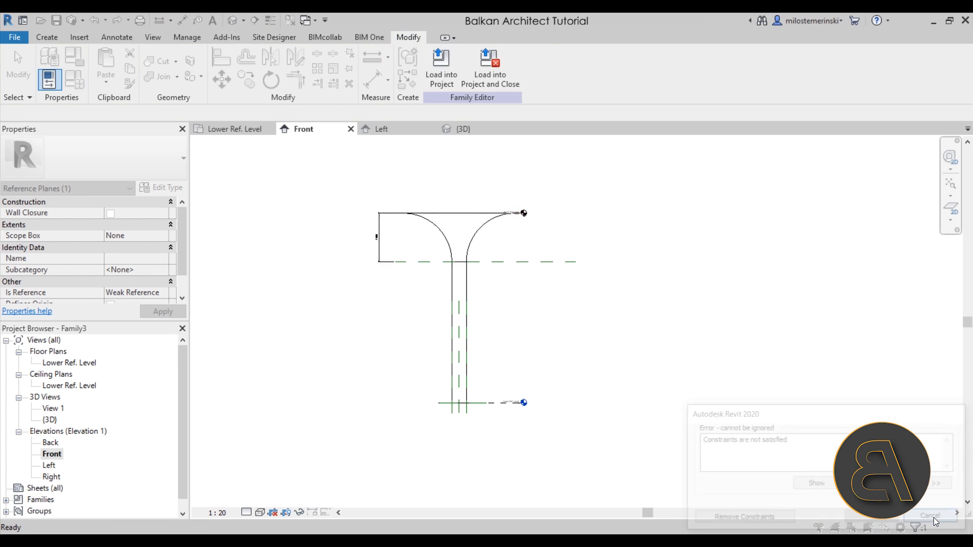
{"action": "left_click", "coordinate": [376, 238]}
{"action": "scroll", "coordinate": [385, 243], "scroll_direction": "up", "scroll_amount": 2}
{"action": "left_click", "coordinate": [659, 253]}
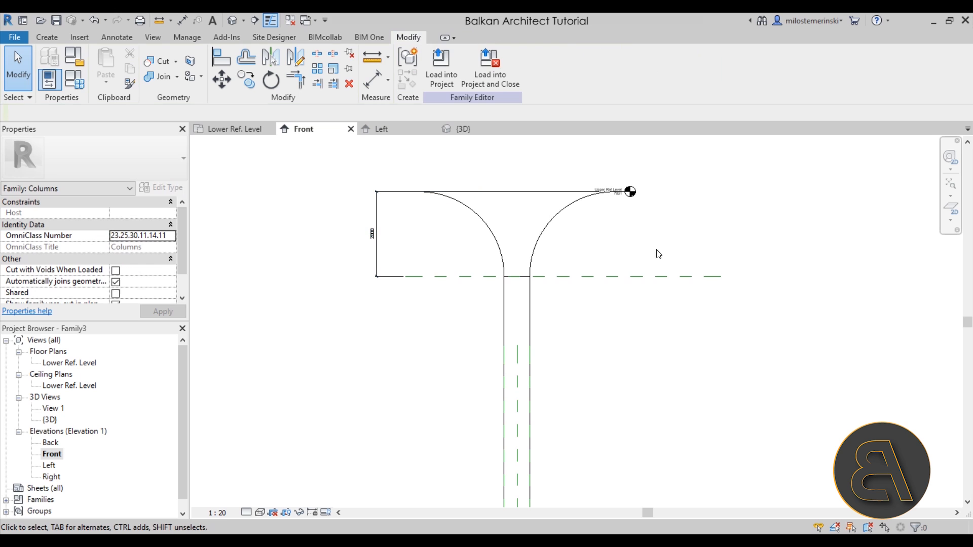
Test moving the Upper Ref Level down in the Front elevation and undo the move
{"action": "left_click_drag", "start_coordinate": [579, 195], "coordinate": [565, 235]}
{"action": "left_click", "coordinate": [93, 21]}
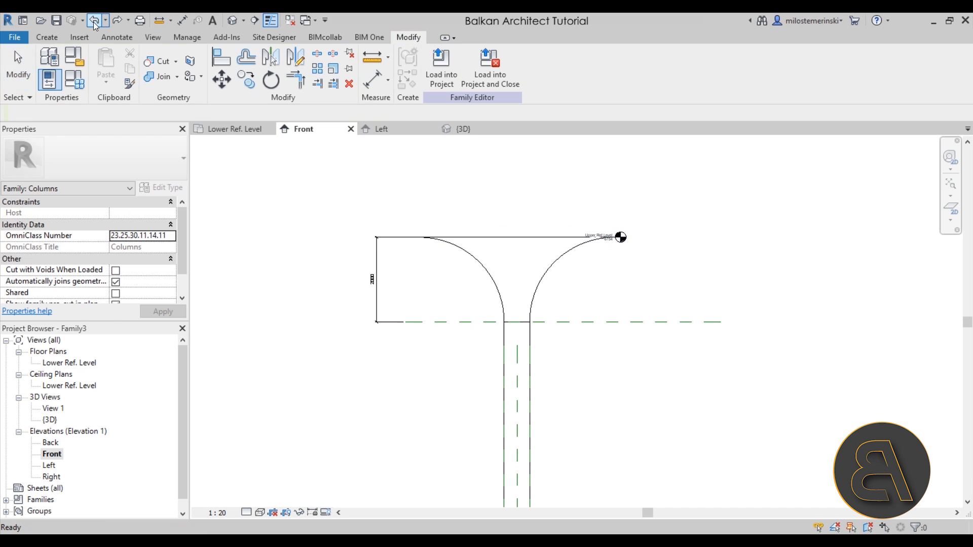
{"action": "left_click", "coordinate": [93, 21]}
Flex the column in the Front elevation by lowering the Upper Ref Level, finally raising it to an elevation of 7023 mm
{"action": "left_click_drag", "start_coordinate": [555, 192], "coordinate": [550, 292]}
{"action": "left_click", "coordinate": [568, 332]}
{"action": "scroll", "coordinate": [555, 315], "scroll_direction": "down", "scroll_amount": 3}
{"action": "scroll", "coordinate": [511, 255], "scroll_direction": "up", "scroll_amount": 4}
{"action": "mouse_move", "coordinate": [538, 337]}
{"action": "middle_mouse_down"}
{"action": "mouse_move", "coordinate": [516, 250]}
{"action": "mouse_move", "coordinate": [530, 321]}
{"action": "middle_mouse_up"}
{"action": "scroll", "coordinate": [556, 261], "scroll_direction": "down", "scroll_amount": 1}
{"action": "key", "text": "Tab"}
{"action": "key", "text": "Tab"}
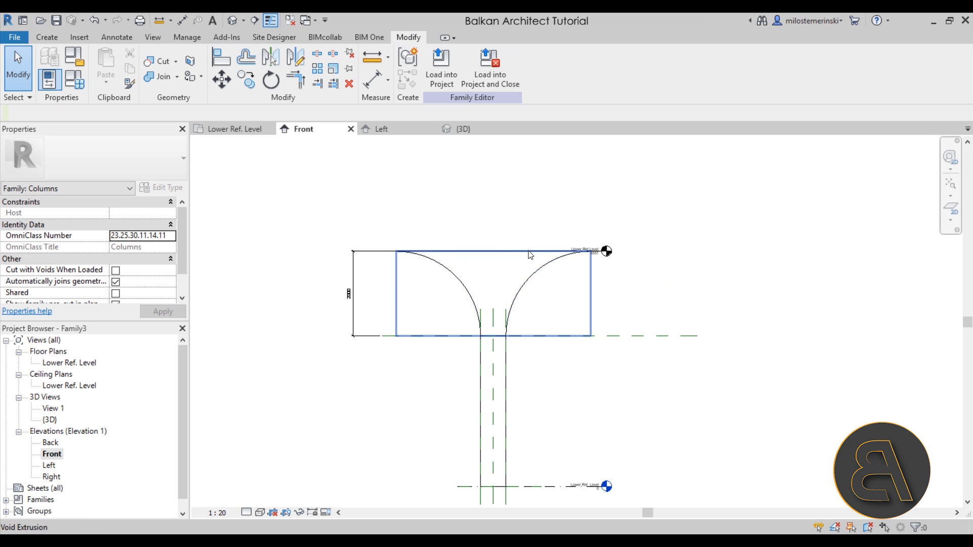
{"action": "left_click_drag", "start_coordinate": [530, 254], "coordinate": [530, 193]}
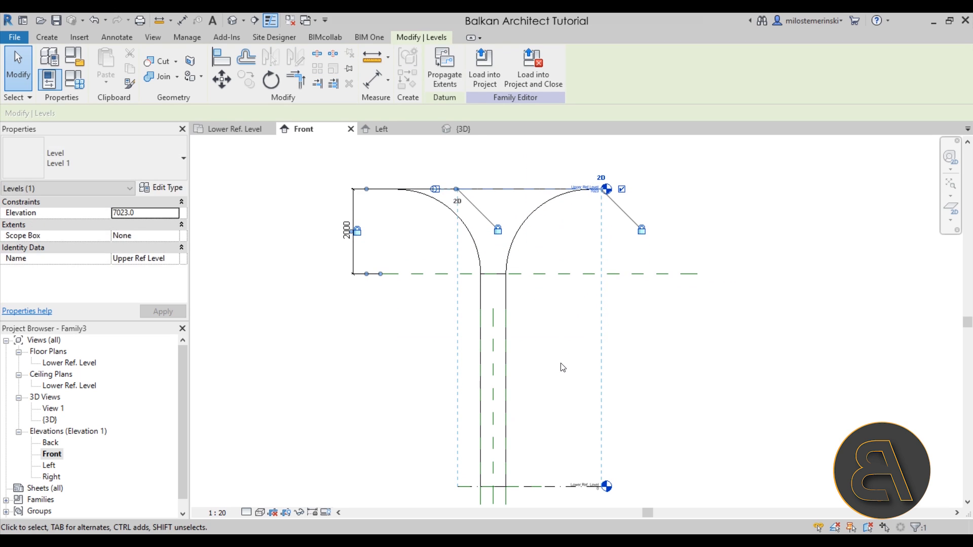
{"action": "key", "text": "Escape"}
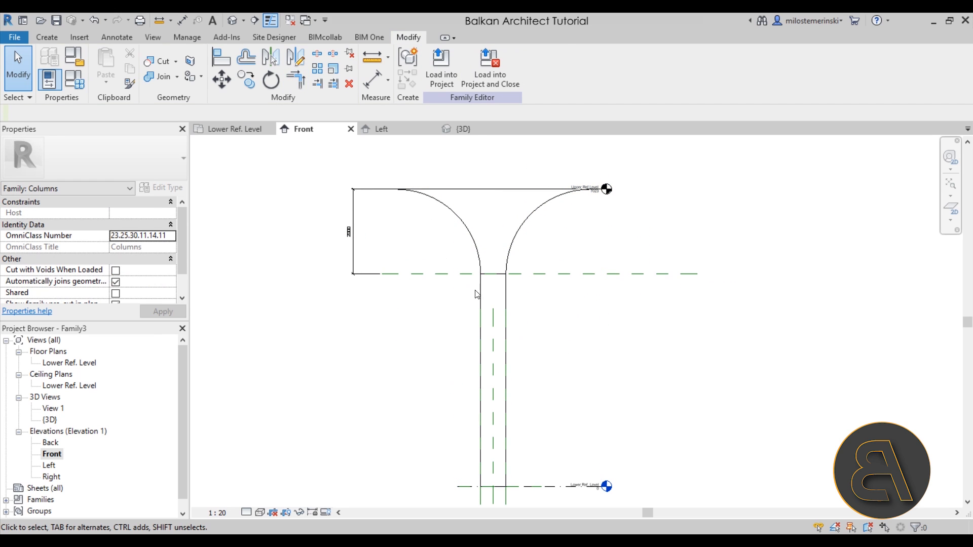
Open the family's 3D view to check the shape of the whole column
{"action": "left_click", "coordinate": [236, 23]}
{"action": "middle_click_drag", "start_coordinate": [563, 325], "coordinate": [497, 328], "text": "shift"}
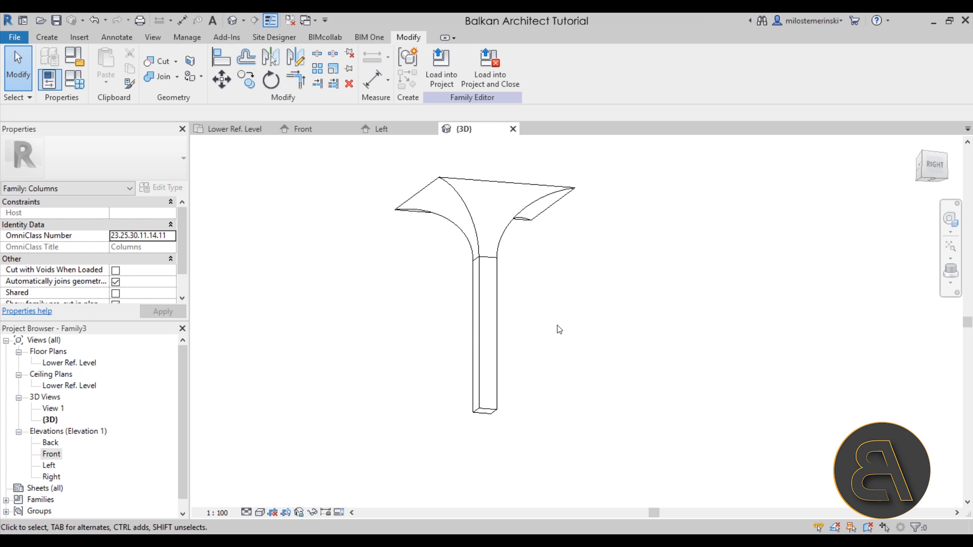
Try to find a material for the flared top and shaft extrusions, checking the project materials and the AEC Materials library
{"action": "left_click", "coordinate": [480, 239]}
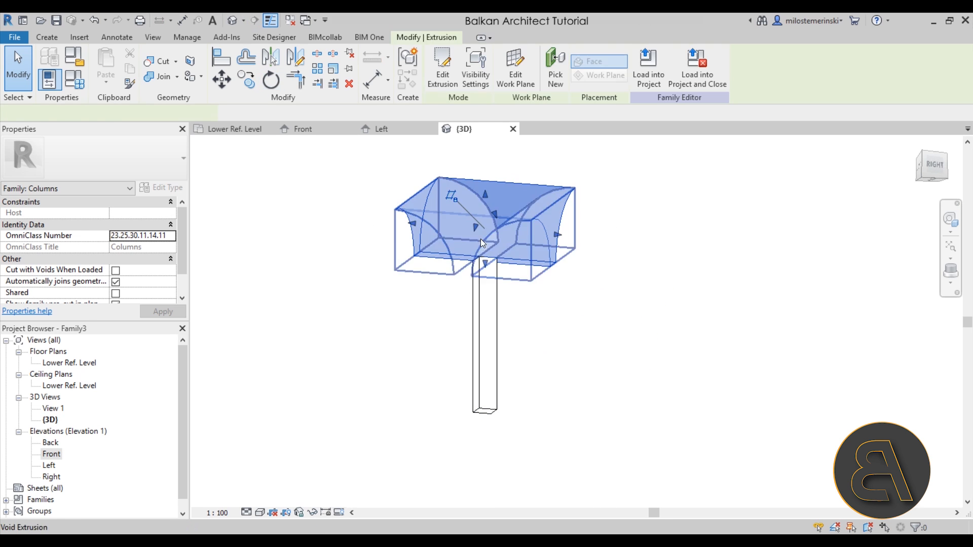
{"action": "left_click", "coordinate": [494, 308], "text": "ctrl"}
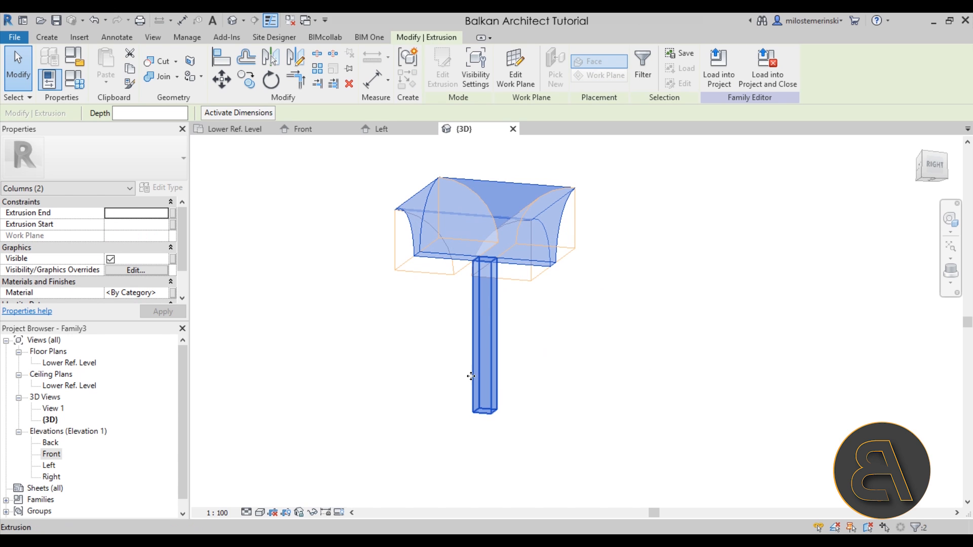
{"action": "left_click", "coordinate": [162, 293]}
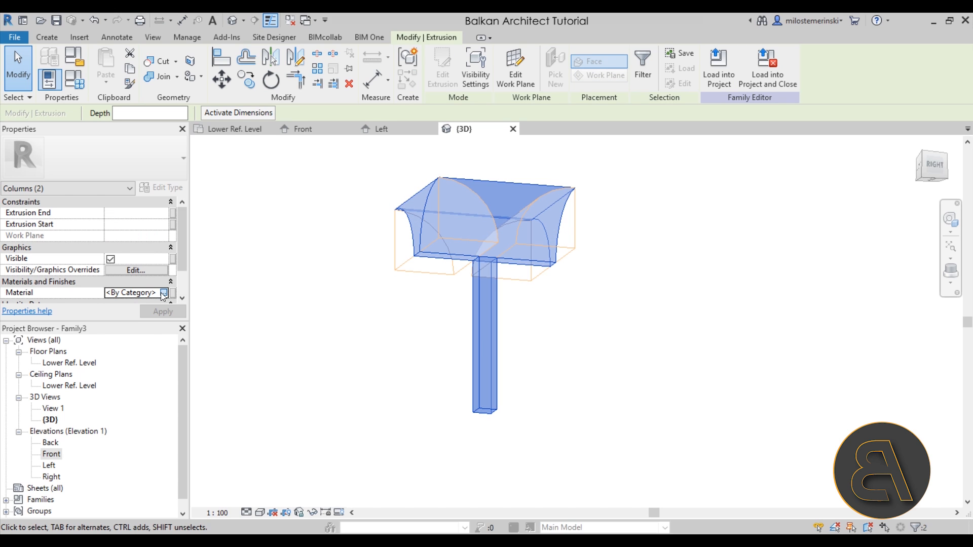
{"action": "left_click", "coordinate": [163, 293]}
{"action": "scroll", "coordinate": [466, 204], "scroll_direction": "down", "scroll_amount": 5}
{"action": "scroll", "coordinate": [463, 213], "scroll_direction": "up", "scroll_amount": 6}
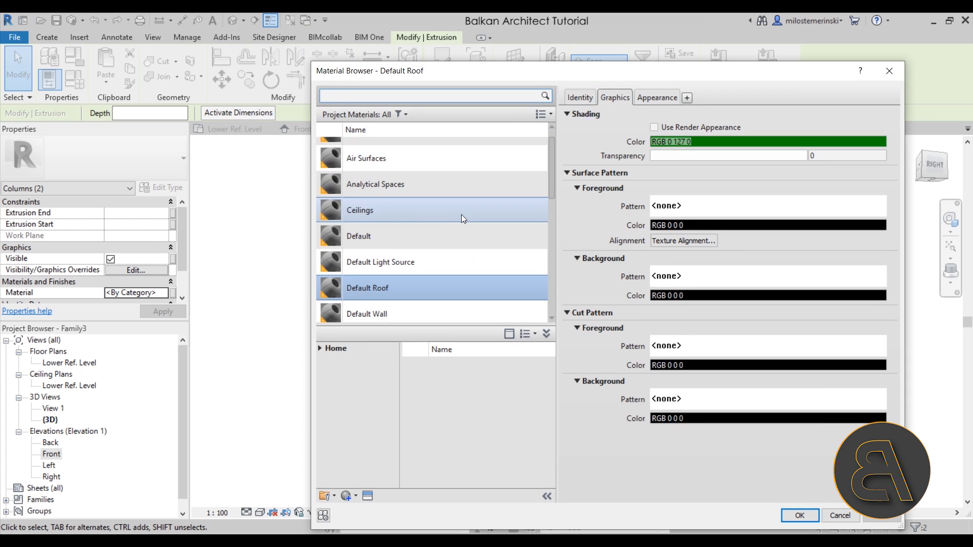
{"action": "scroll", "coordinate": [461, 214], "scroll_direction": "up", "scroll_amount": 1}
{"action": "left_click", "coordinate": [324, 350]}
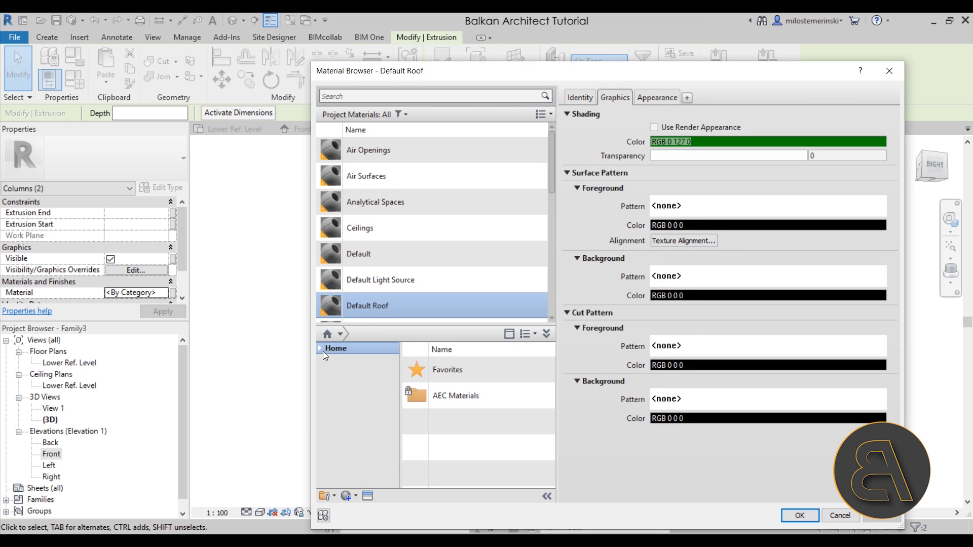
{"action": "double_click", "coordinate": [458, 396]}
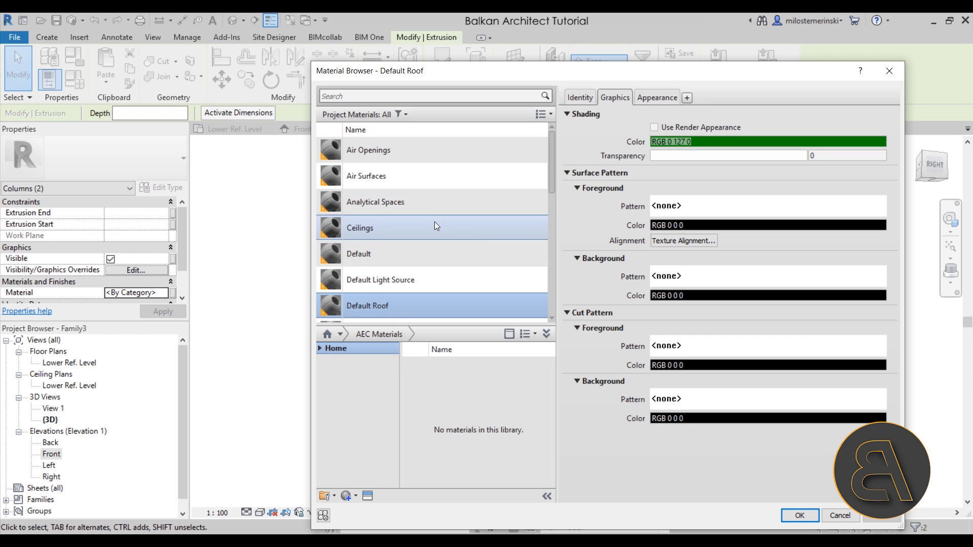
{"action": "left_click", "coordinate": [897, 71]}
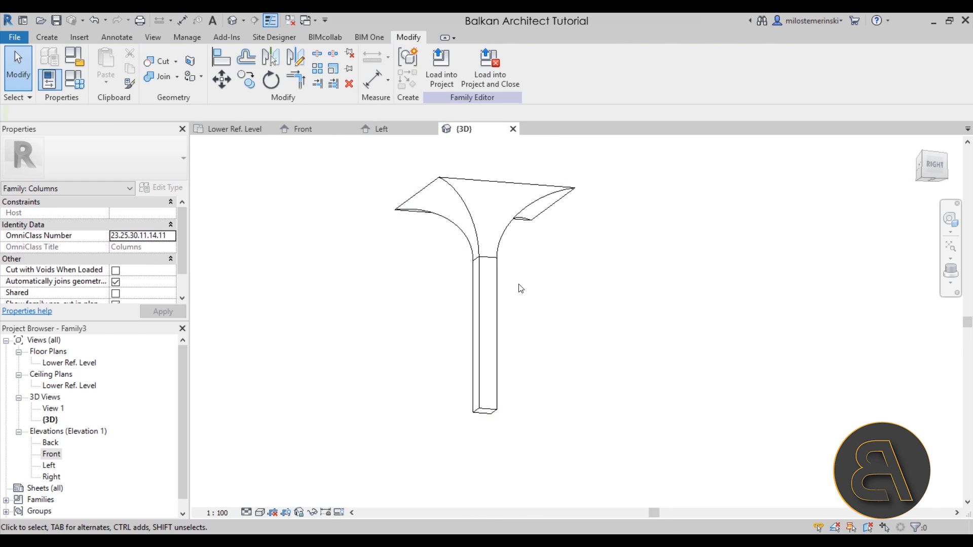
Join the geometry of the flared top and the shaft into one continuous column
{"action": "left_click", "coordinate": [166, 77]}
{"action": "left_click", "coordinate": [513, 235]}
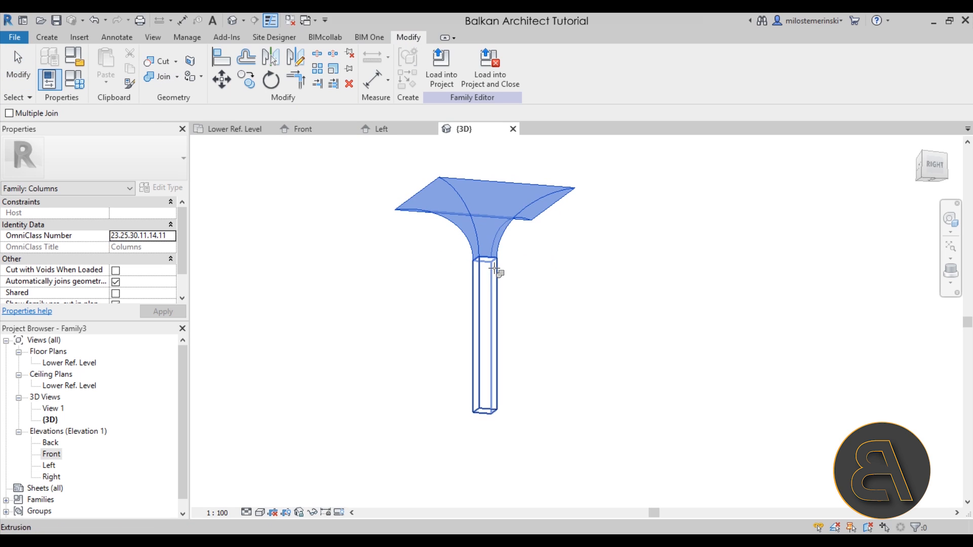
{"action": "left_click", "coordinate": [496, 272]}
{"action": "key", "text": "Escape"}
{"action": "middle_click_drag", "start_coordinate": [506, 285], "coordinate": [387, 308], "text": "shift"}
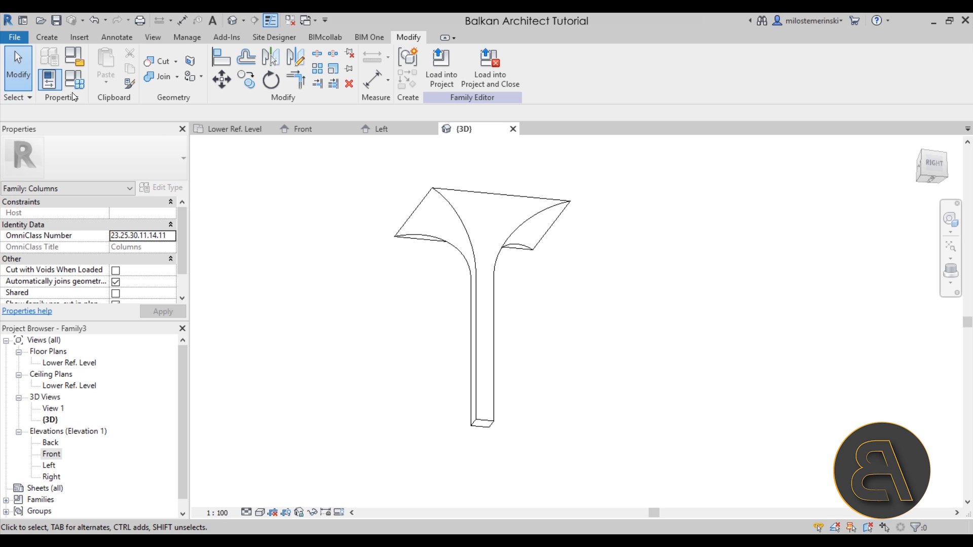
Create a new project from the Balkan Architect Template - Metric
{"action": "left_click", "coordinate": [15, 37]}
{"action": "mouse_move", "coordinate": [29, 81]}
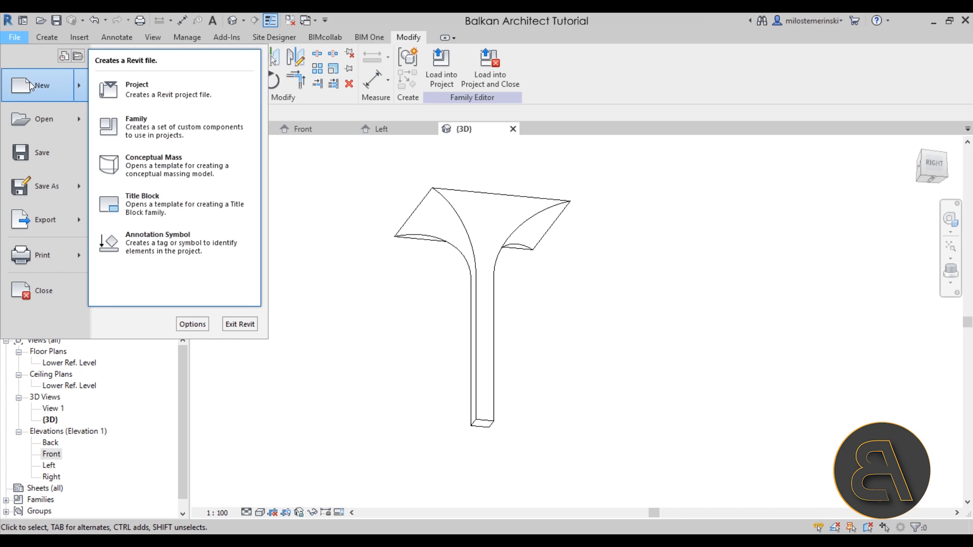
{"action": "left_click", "coordinate": [154, 101]}
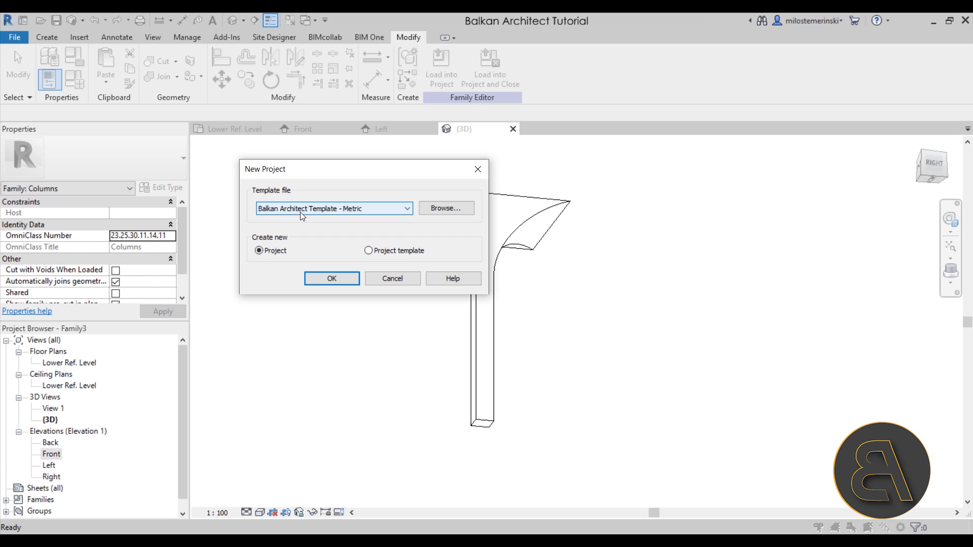
{"action": "left_click", "coordinate": [324, 279]}
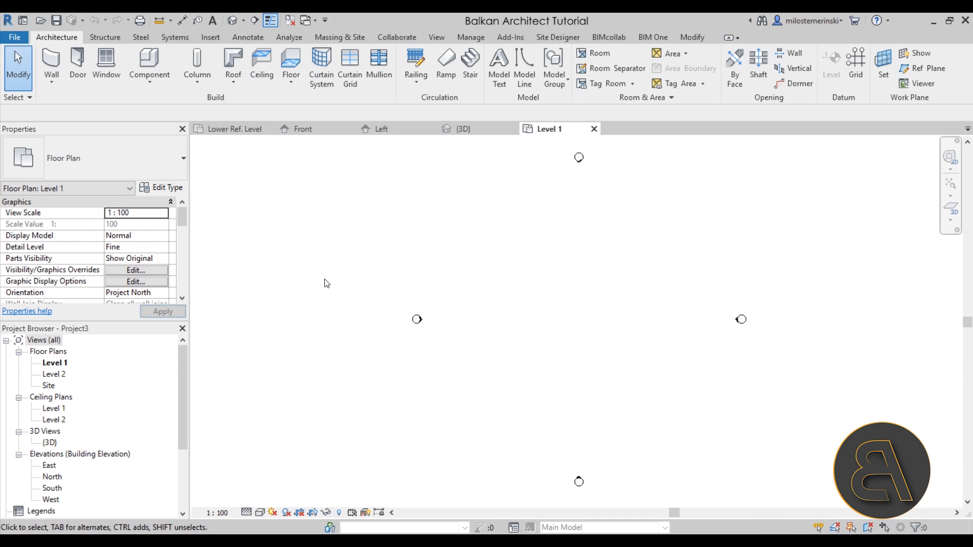
In the project's South elevation, raise Level 2 to 9.30, and return to the Level 1 floor plan
{"action": "double_click", "coordinate": [53, 488]}
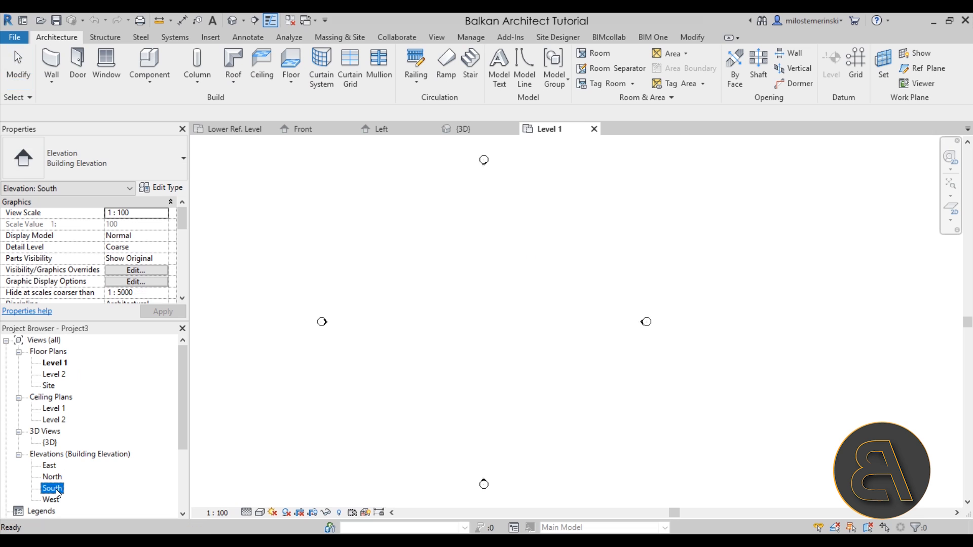
{"action": "left_click", "coordinate": [617, 267]}
{"action": "left_click_drag", "start_coordinate": [617, 267], "coordinate": [602, 164]}
{"action": "left_click", "coordinate": [597, 225]}
{"action": "scroll", "coordinate": [576, 260], "scroll_direction": "down", "scroll_amount": 1}
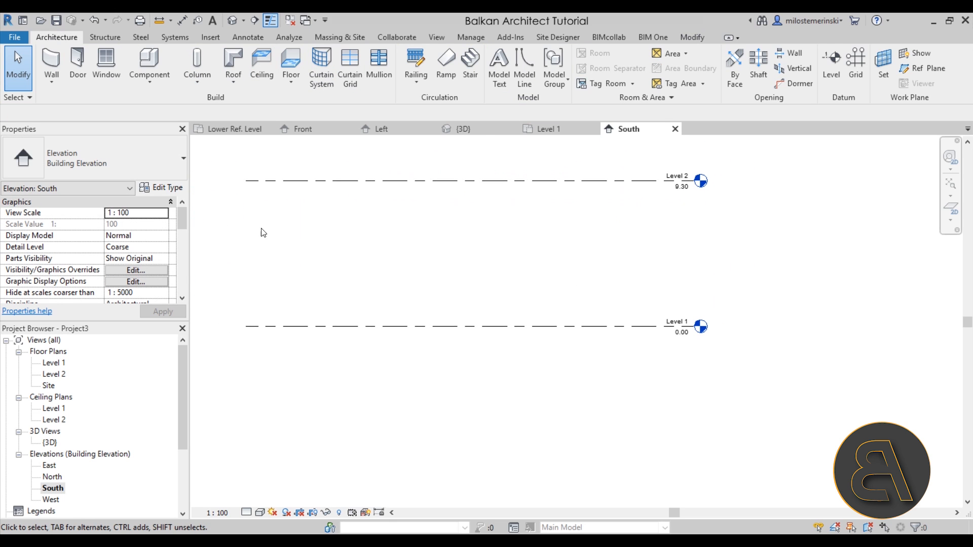
{"action": "left_click", "coordinate": [546, 130]}
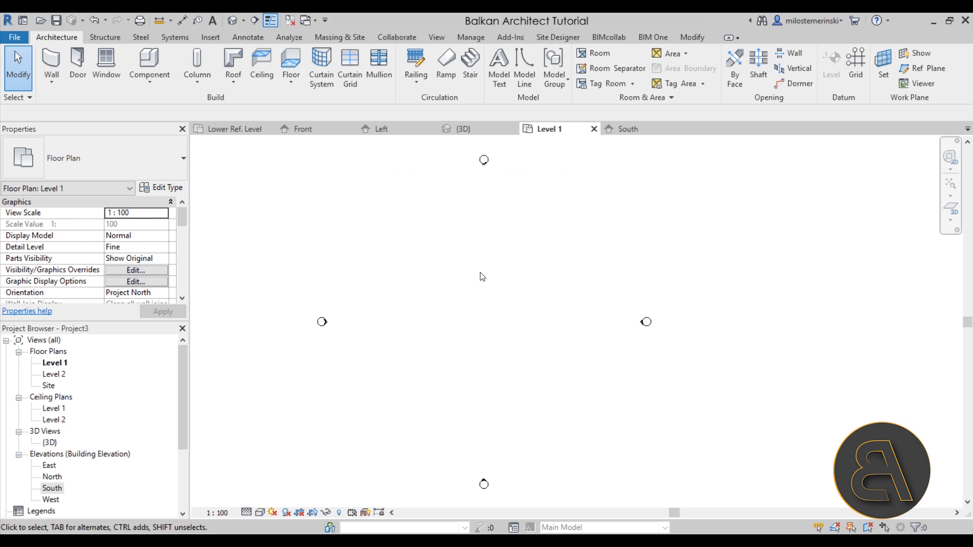
Save the column family to the Desktop as Modern Column
{"action": "left_click", "coordinate": [476, 129]}
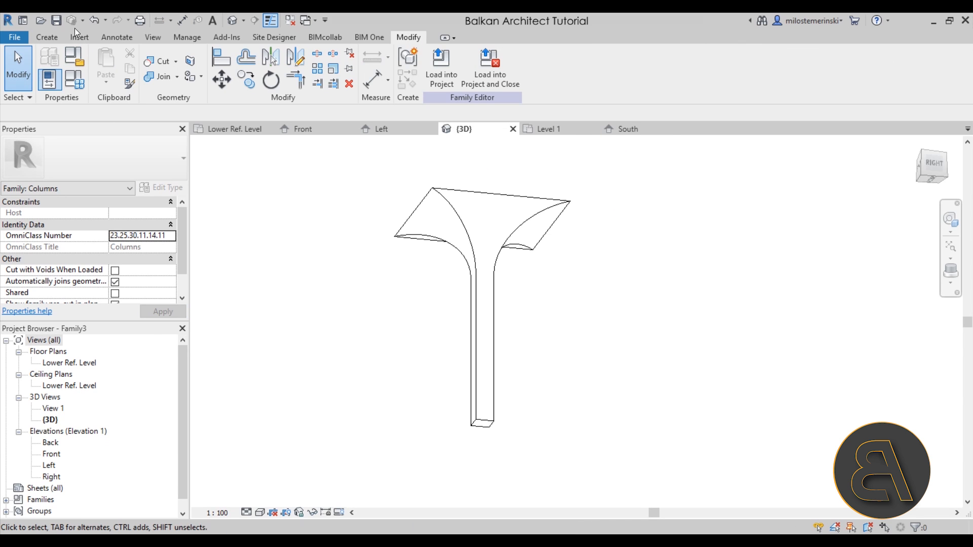
{"action": "left_click", "coordinate": [60, 24]}
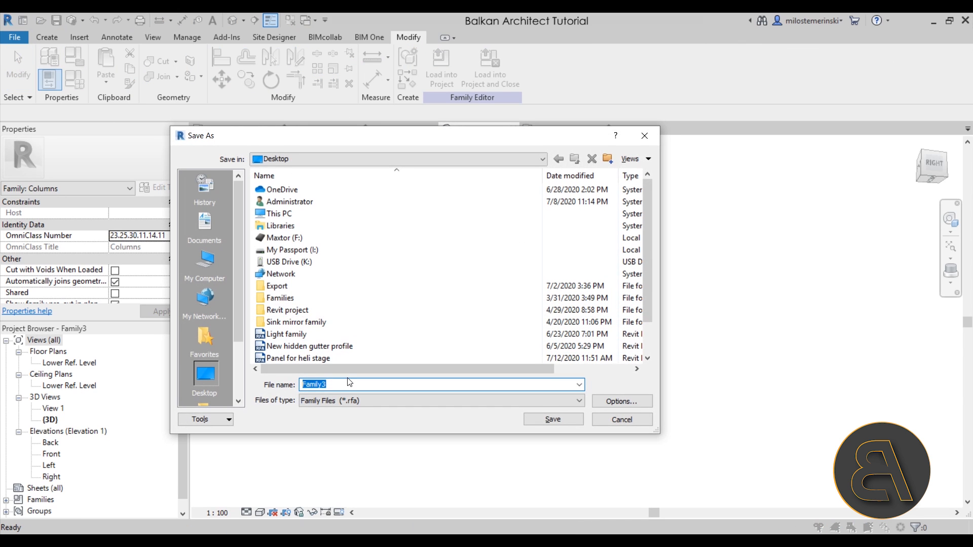
{"action": "type", "text": "Modern Column"}
{"action": "key", "text": "Return"}
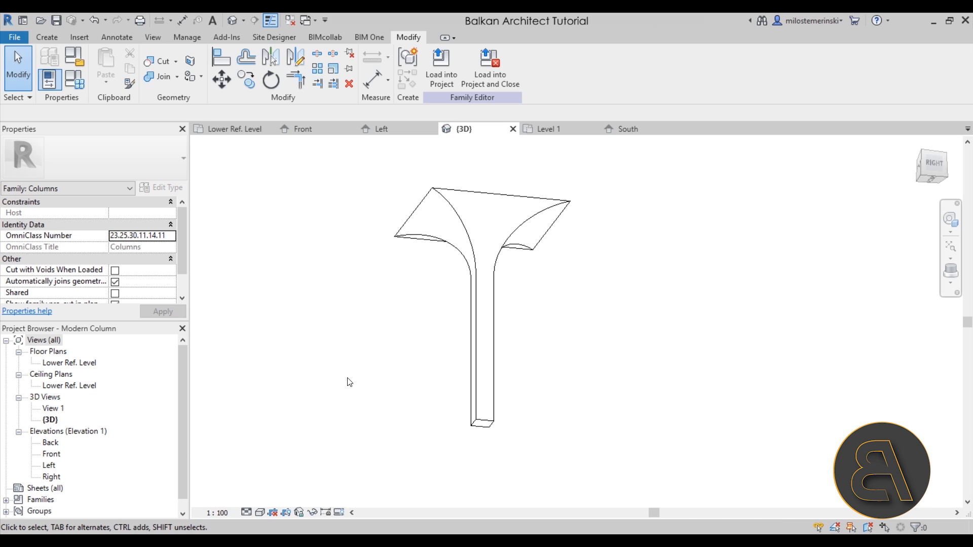
Load Modern Column into the project, closing the family, and place one instance near the centre of the Level 1 plan
{"action": "left_click", "coordinate": [469, 84]}
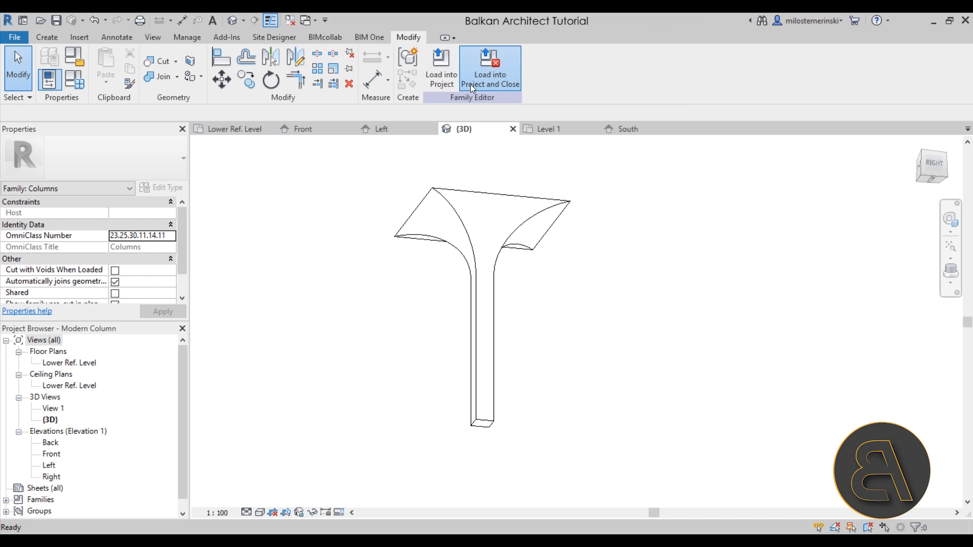
{"action": "left_click", "coordinate": [482, 329]}
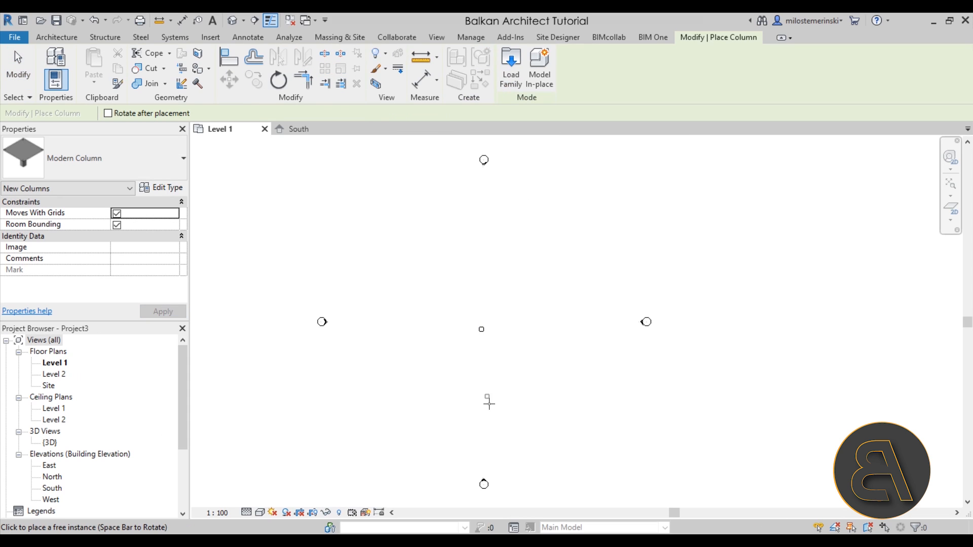
{"action": "key", "text": "Escape"}
{"action": "key", "text": "Escape"}
In the South elevation, raise Level 2 to 10.30 and select the column to check that it follows the level
{"action": "double_click", "coordinate": [52, 489]}
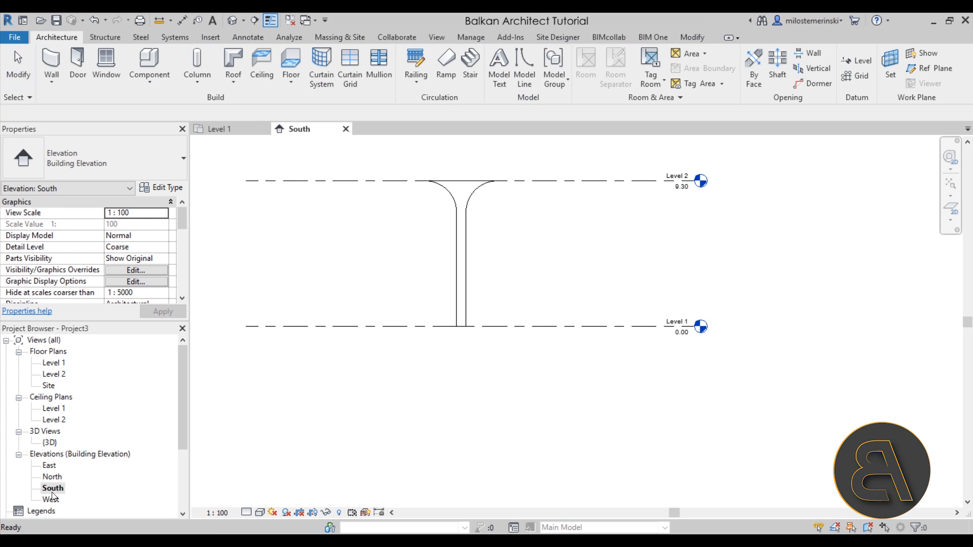
{"action": "mouse_move", "coordinate": [544, 181]}
{"action": "left_mouse_down"}
{"action": "mouse_move", "coordinate": [544, 154]}
{"action": "mouse_move", "coordinate": [541, 201]}
{"action": "mouse_move", "coordinate": [540, 167]}
{"action": "left_mouse_up"}
{"action": "left_click", "coordinate": [538, 207]}
{"action": "left_click", "coordinate": [467, 220]}
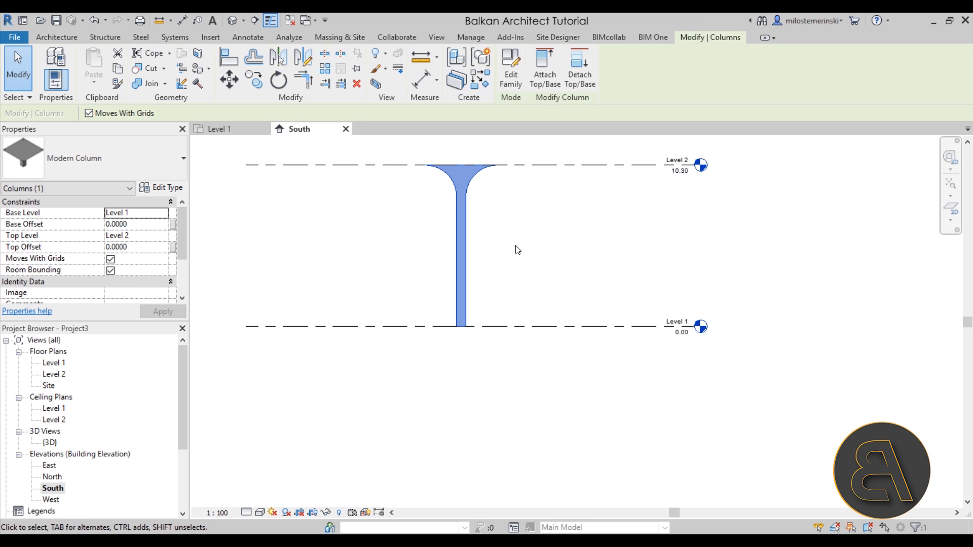
Examine the placed column's flared top and shaft from several angles in the project's 3D view
{"action": "left_click", "coordinate": [232, 21]}
{"action": "middle_click_drag", "start_coordinate": [619, 203], "coordinate": [666, 355], "text": "shift"}
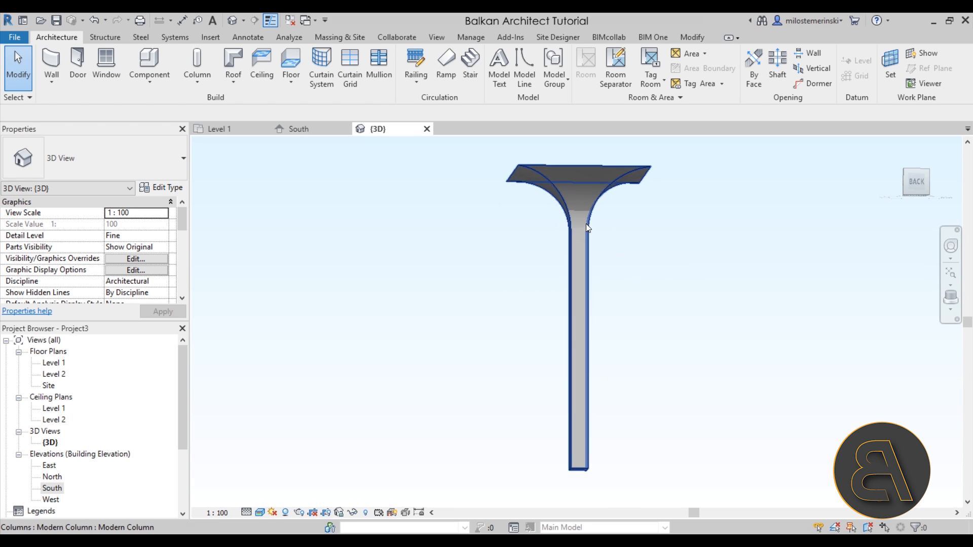
{"action": "middle_click_drag", "start_coordinate": [618, 297], "coordinate": [576, 267], "text": "shift"}
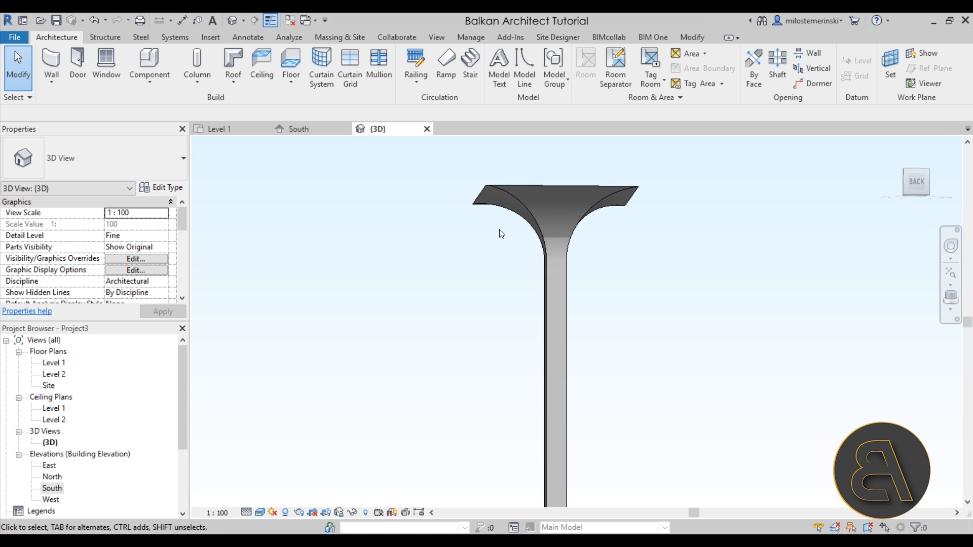
{"action": "middle_click_drag", "start_coordinate": [582, 238], "coordinate": [499, 283], "text": "shift"}
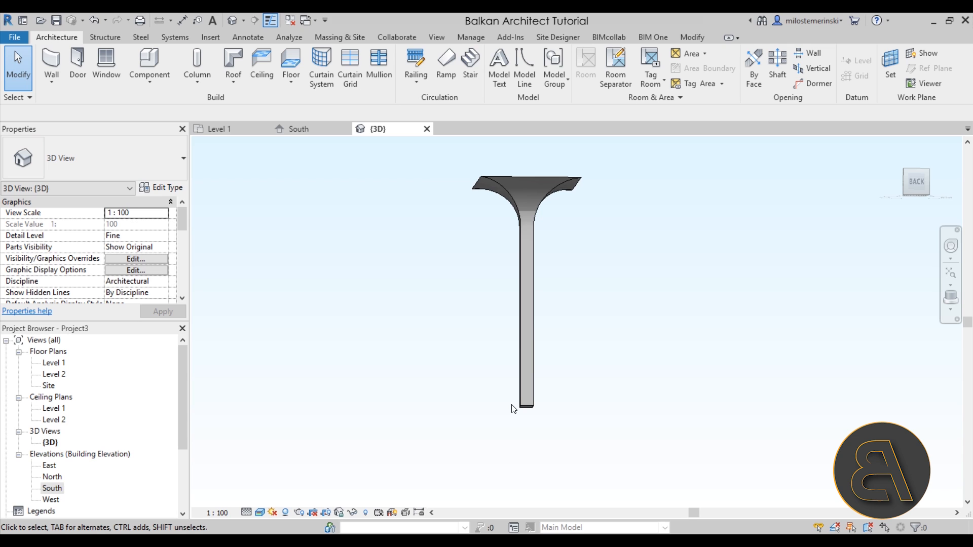
Create a new family from the Metric Mass template in the Conceptual Mass folder
{"action": "left_click", "coordinate": [14, 39]}
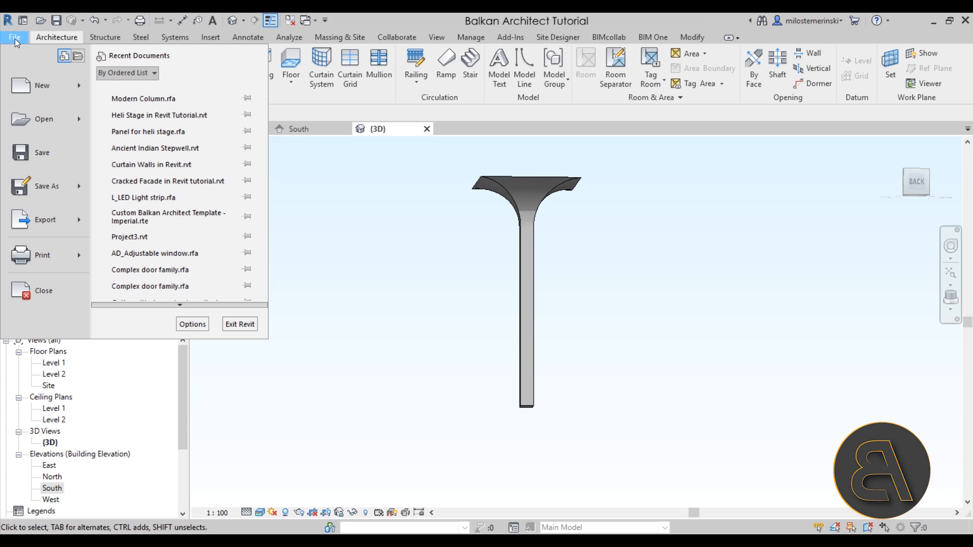
{"action": "mouse_move", "coordinate": [52, 85]}
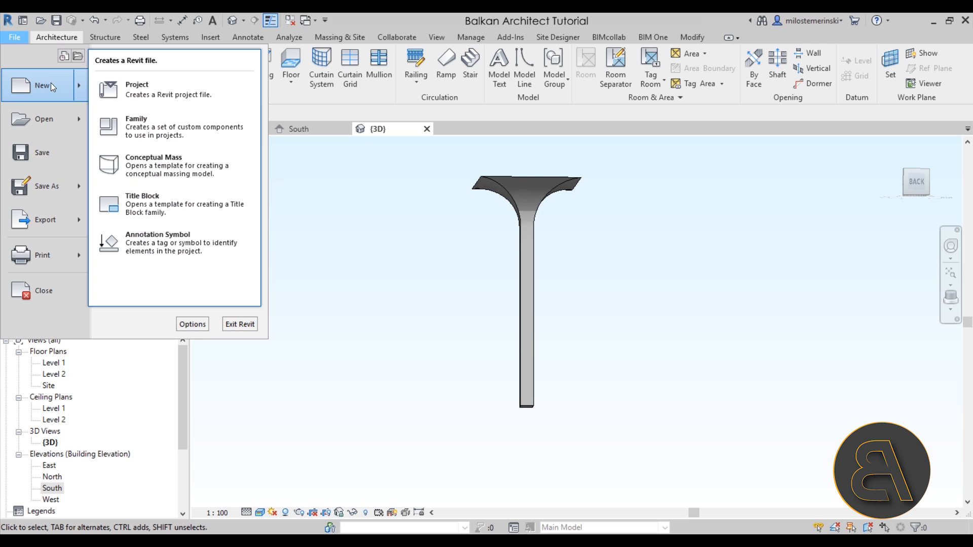
{"action": "left_click", "coordinate": [141, 123]}
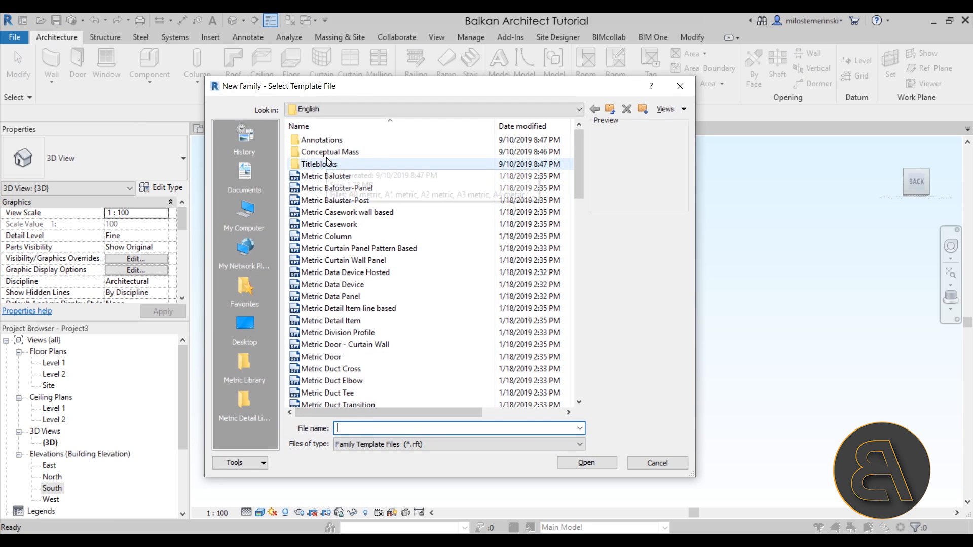
{"action": "double_click", "coordinate": [327, 152]}
{"action": "left_click", "coordinate": [327, 142]}
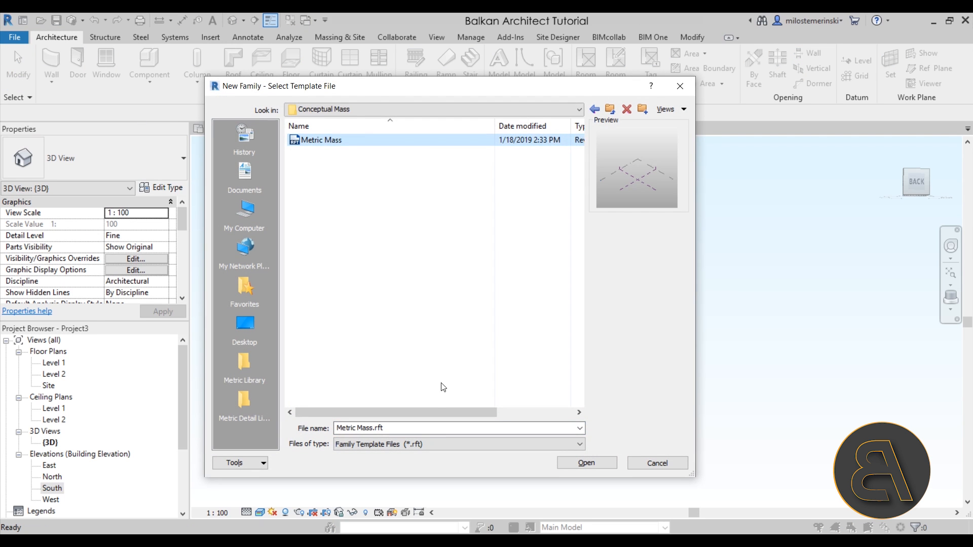
{"action": "left_click", "coordinate": [587, 464]}
{"action": "middle_click_drag", "start_coordinate": [567, 351], "coordinate": [497, 439], "text": "shift"}
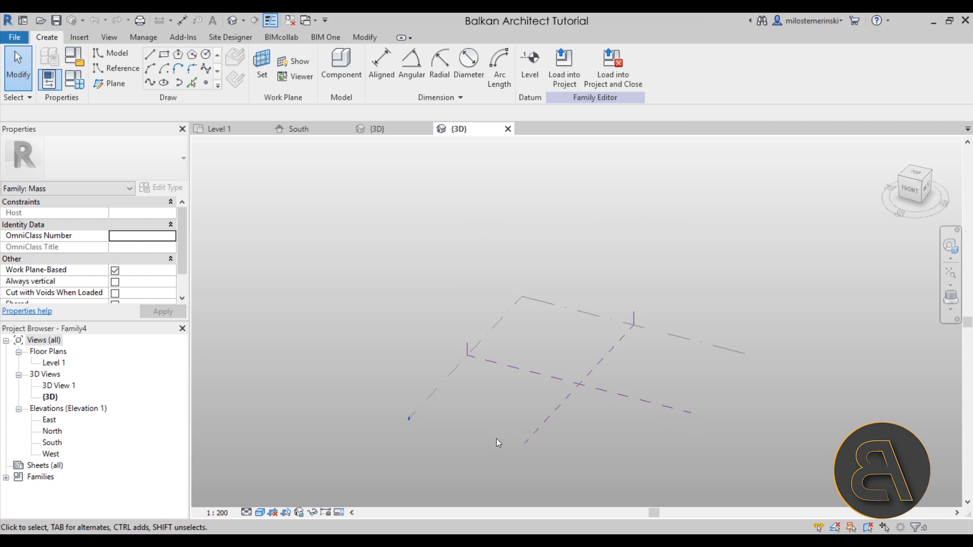
In the mass family's South elevation, copy Level 1 upward by 10000 mm to make a second level
{"action": "double_click", "coordinate": [52, 443]}
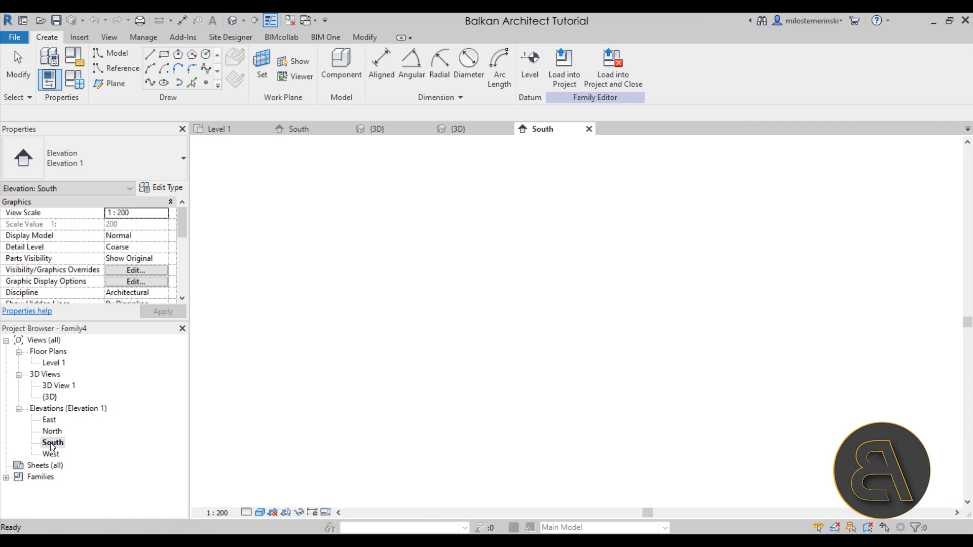
{"action": "left_click", "coordinate": [360, 378]}
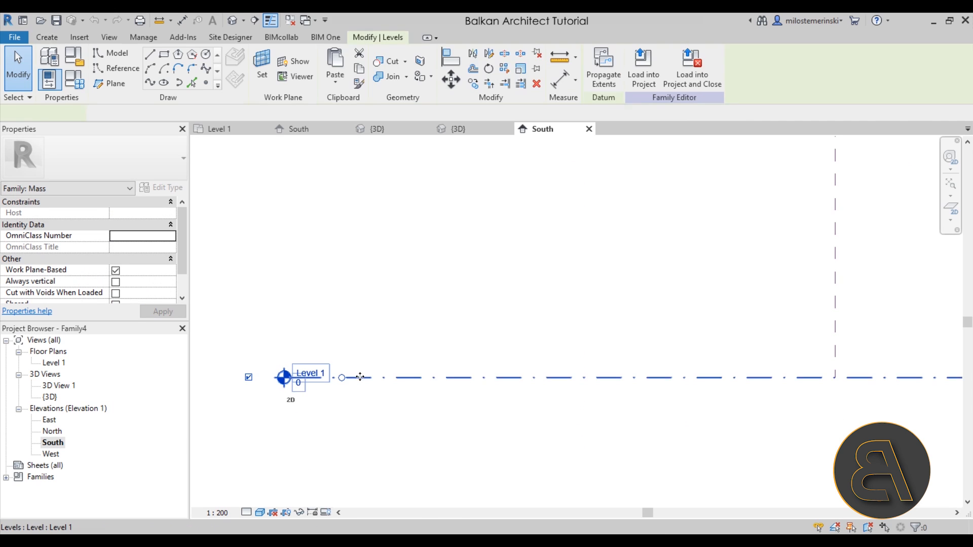
{"action": "scroll", "coordinate": [365, 373], "scroll_direction": "down", "scroll_amount": 3}
{"action": "left_click", "coordinate": [473, 84]}
{"action": "left_click", "coordinate": [473, 299]}
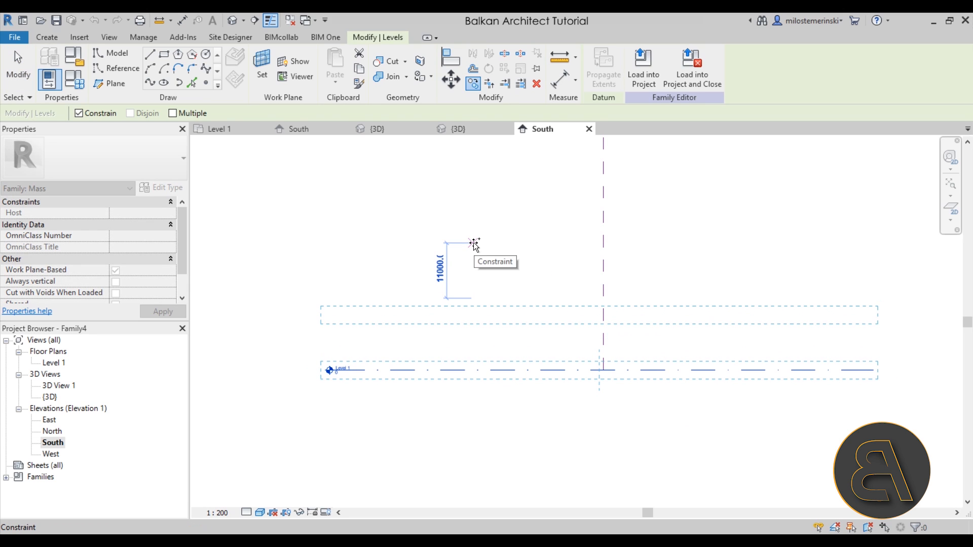
{"action": "type", "text": "10000"}
{"action": "key", "text": "Return"}
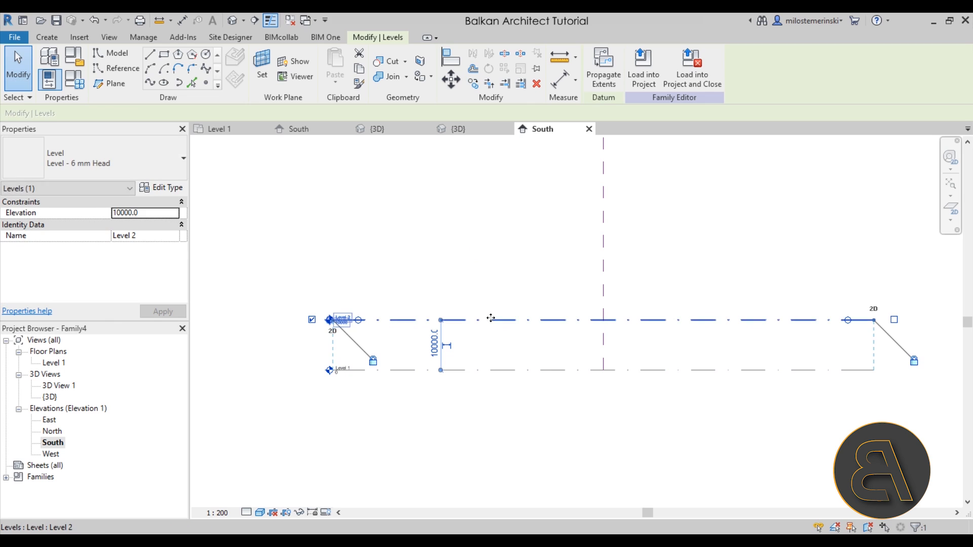
{"action": "left_click", "coordinate": [482, 337]}
{"action": "scroll", "coordinate": [369, 329], "scroll_direction": "up", "scroll_amount": 4}
{"action": "scroll", "coordinate": [437, 354], "scroll_direction": "down", "scroll_amount": 2}
{"action": "scroll", "coordinate": [413, 341], "scroll_direction": "up", "scroll_amount": 1}
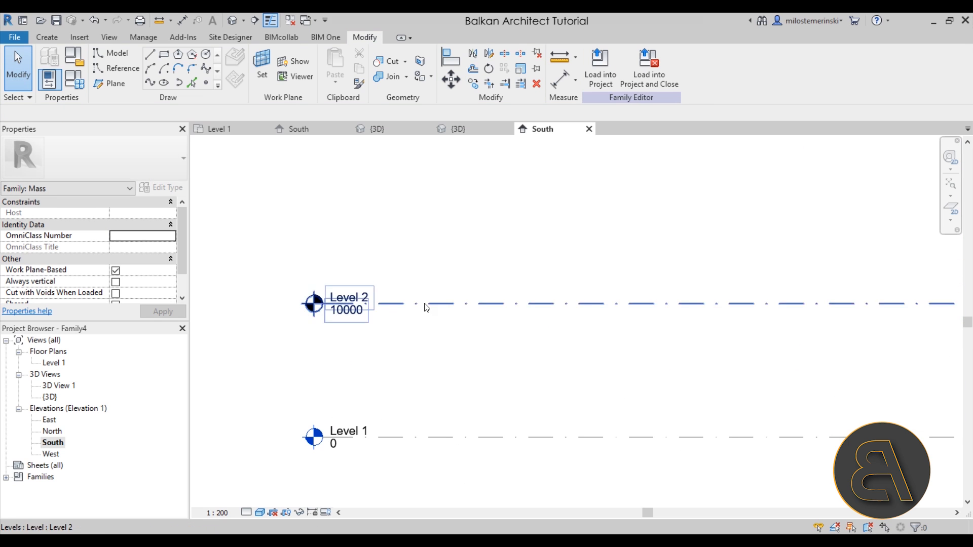
{"action": "scroll", "coordinate": [488, 354], "scroll_direction": "down", "scroll_amount": 4}
{"action": "scroll", "coordinate": [491, 330], "scroll_direction": "down", "scroll_amount": 1}
{"action": "middle_click_drag", "start_coordinate": [509, 328], "coordinate": [467, 326]}
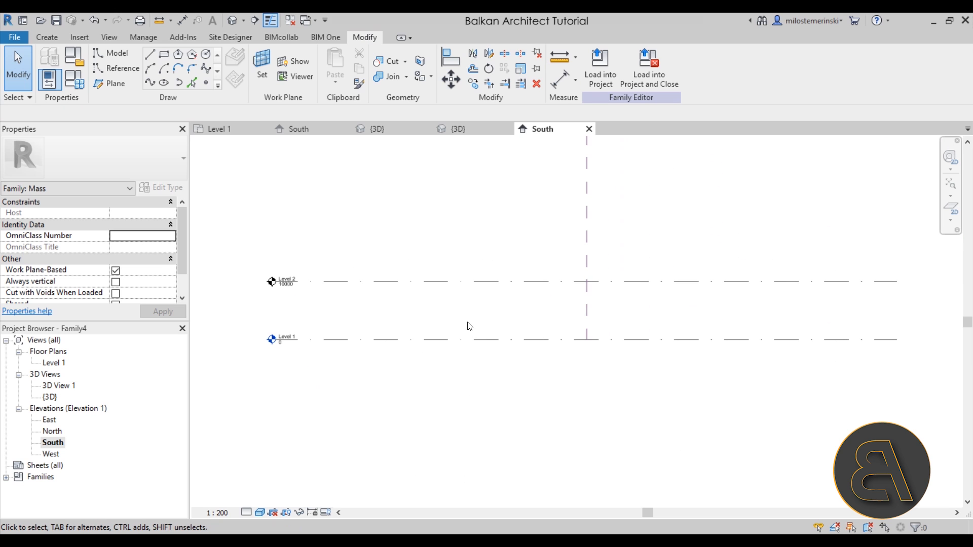
Set the family's length units to meters with 2 decimal places
{"action": "left_click", "coordinate": [135, 35]}
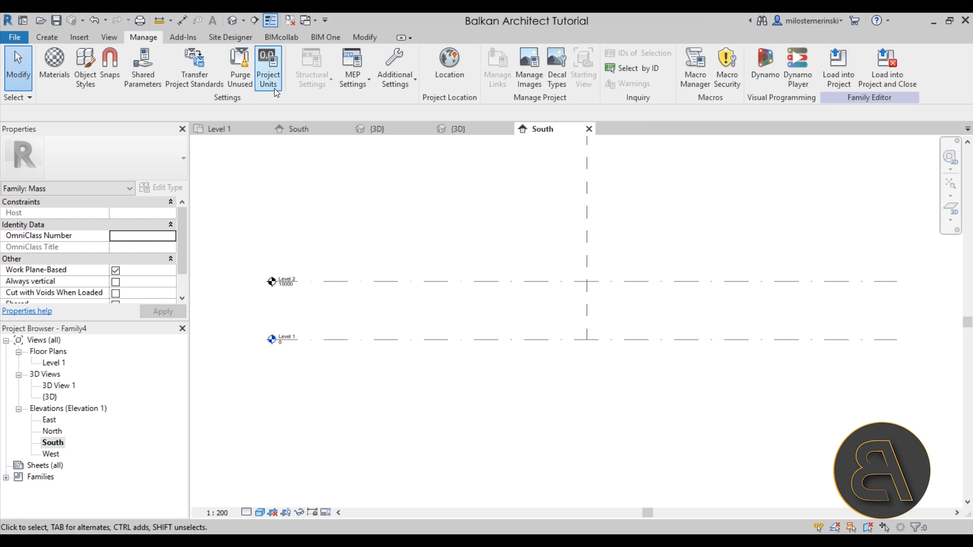
{"action": "left_click", "coordinate": [269, 71]}
{"action": "left_click_drag", "start_coordinate": [525, 127], "coordinate": [491, 135]}
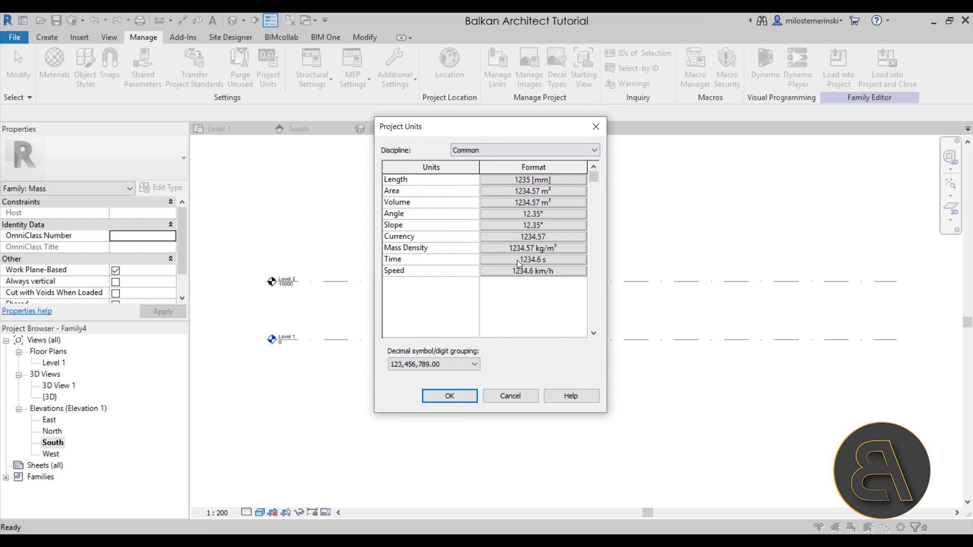
{"action": "left_click", "coordinate": [547, 180]}
{"action": "left_click", "coordinate": [485, 226]}
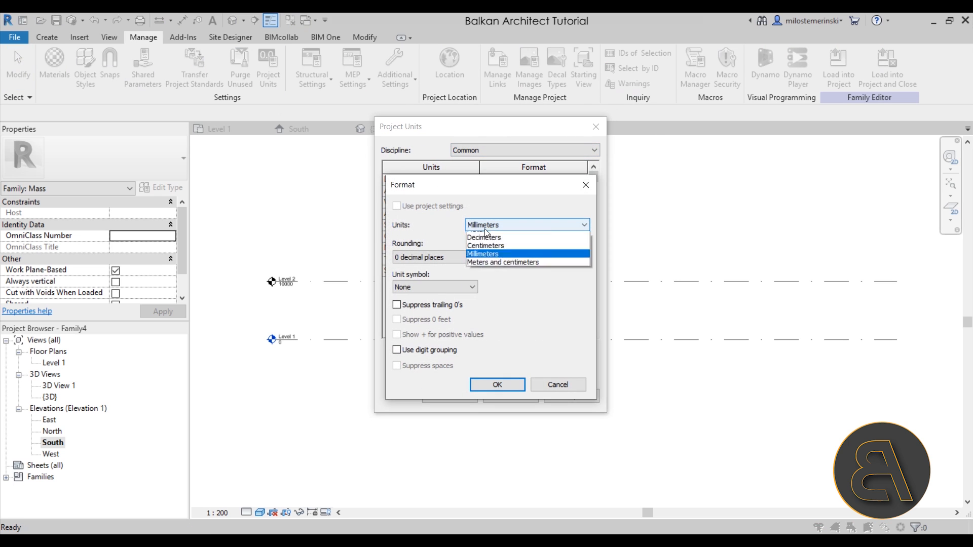
{"action": "left_click", "coordinate": [484, 269]}
{"action": "left_click", "coordinate": [434, 257]}
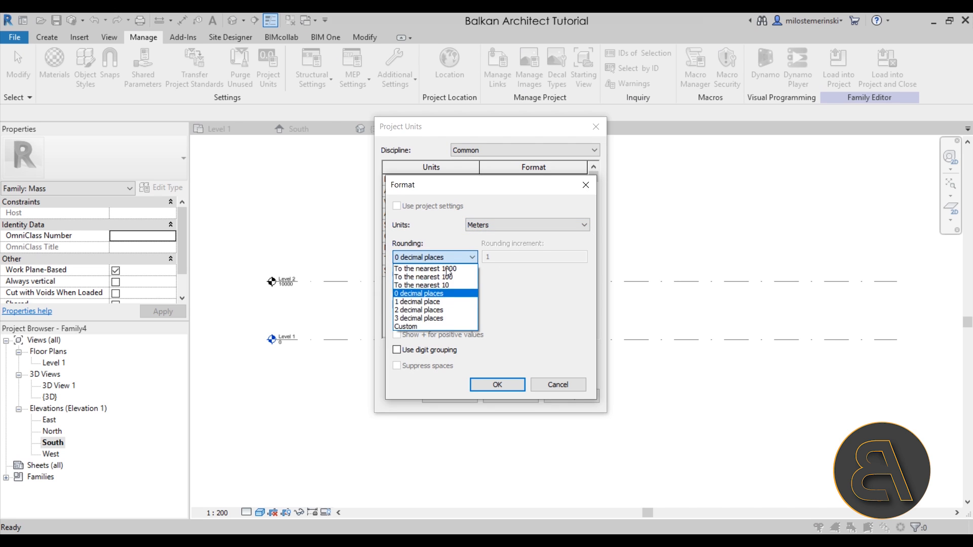
{"action": "left_click", "coordinate": [418, 309]}
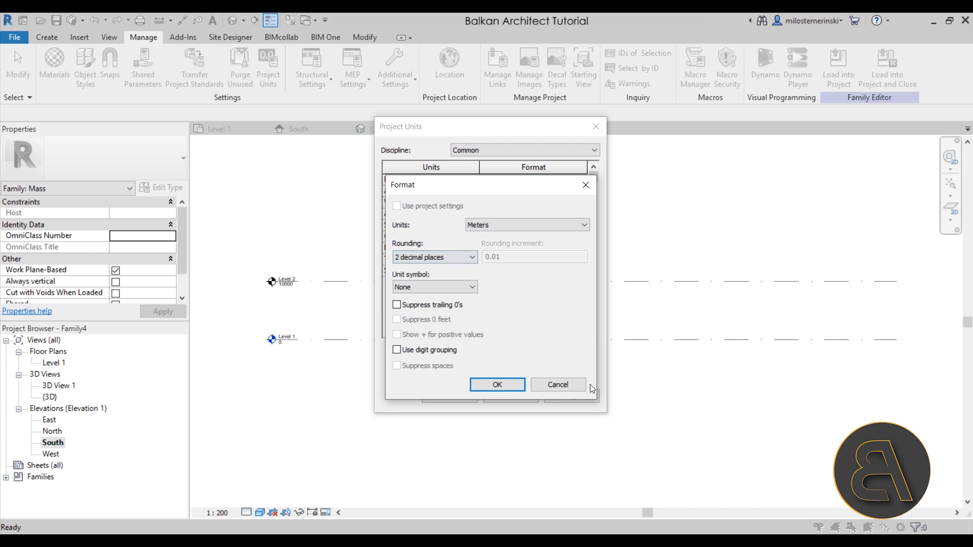
{"action": "left_click", "coordinate": [491, 389]}
{"action": "left_click", "coordinate": [450, 396]}
Draw two horizontal reference planes just below Level 2, one under the other, crossing the vertical centre plane
{"action": "middle_click_drag", "start_coordinate": [665, 387], "coordinate": [606, 381]}
{"action": "scroll", "coordinate": [598, 365], "scroll_direction": "down", "scroll_amount": 1}
{"action": "scroll", "coordinate": [537, 321], "scroll_direction": "up", "scroll_amount": 6}
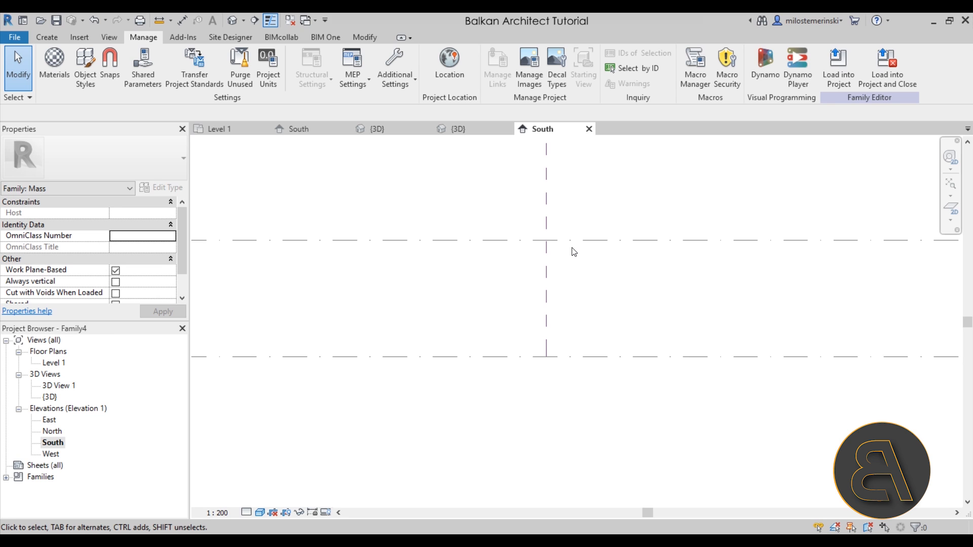
{"action": "left_click", "coordinate": [46, 37]}
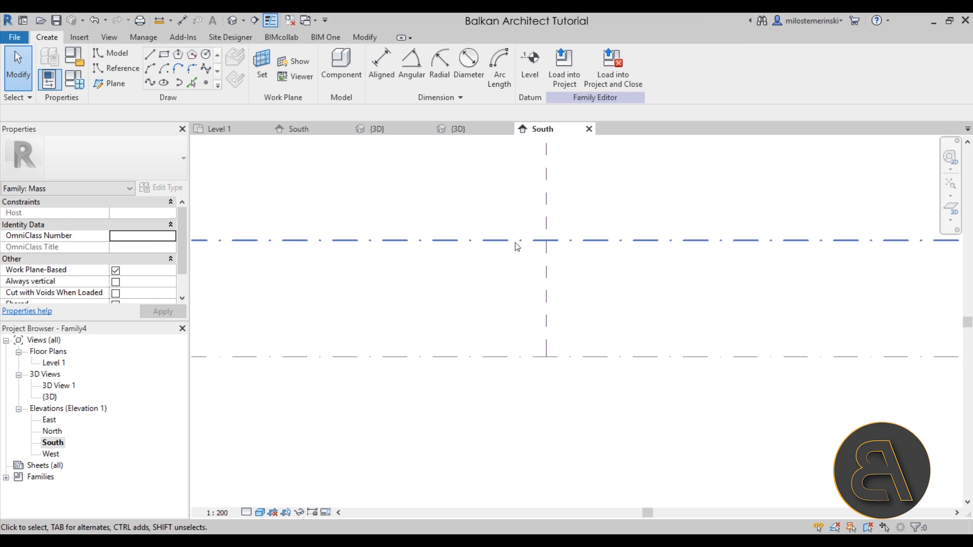
{"action": "left_click", "coordinate": [120, 86]}
{"action": "left_click", "coordinate": [379, 246]}
{"action": "left_click", "coordinate": [652, 247]}
{"action": "left_click", "coordinate": [412, 259]}
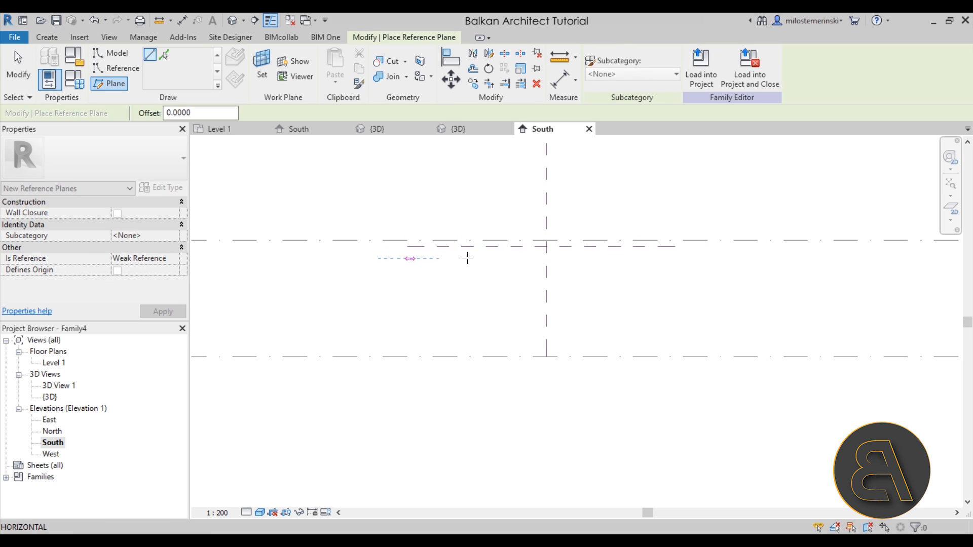
{"action": "left_click", "coordinate": [673, 257]}
{"action": "key", "text": "Escape"}
{"action": "key", "text": "Escape"}
Set the upper reference plane's distance below Level 2 to 0.3 m
{"action": "scroll", "coordinate": [517, 256], "scroll_direction": "up", "scroll_amount": 4}
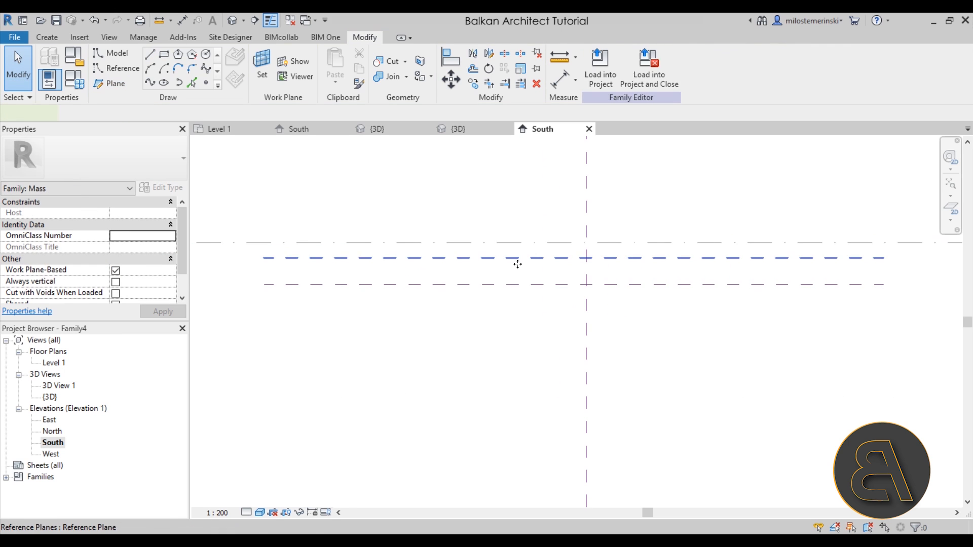
{"action": "left_click", "coordinate": [517, 264]}
{"action": "scroll", "coordinate": [806, 228], "scroll_direction": "up", "scroll_amount": 2}
{"action": "key", "text": "Escape"}
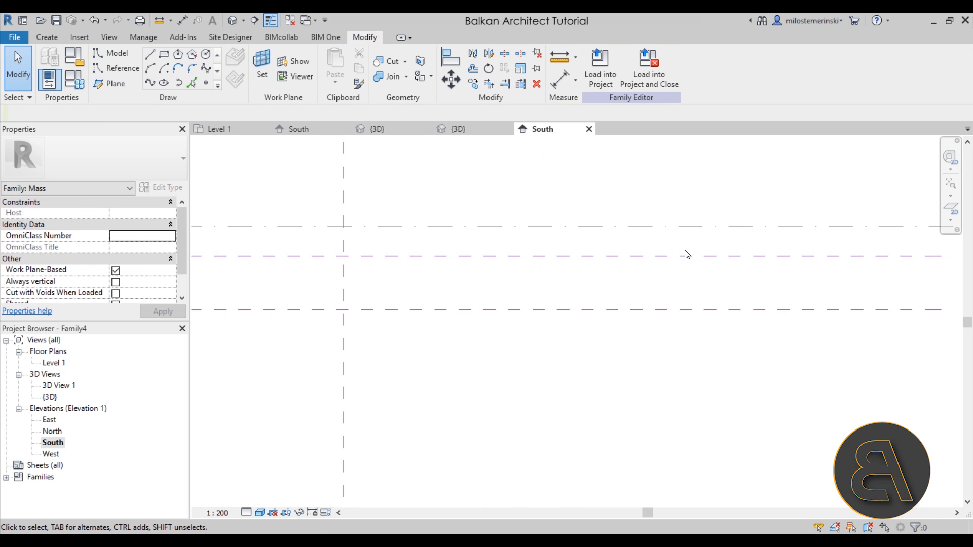
{"action": "left_click", "coordinate": [686, 256]}
{"action": "left_click", "coordinate": [684, 241]}
{"action": "type", "text": "0.3"}
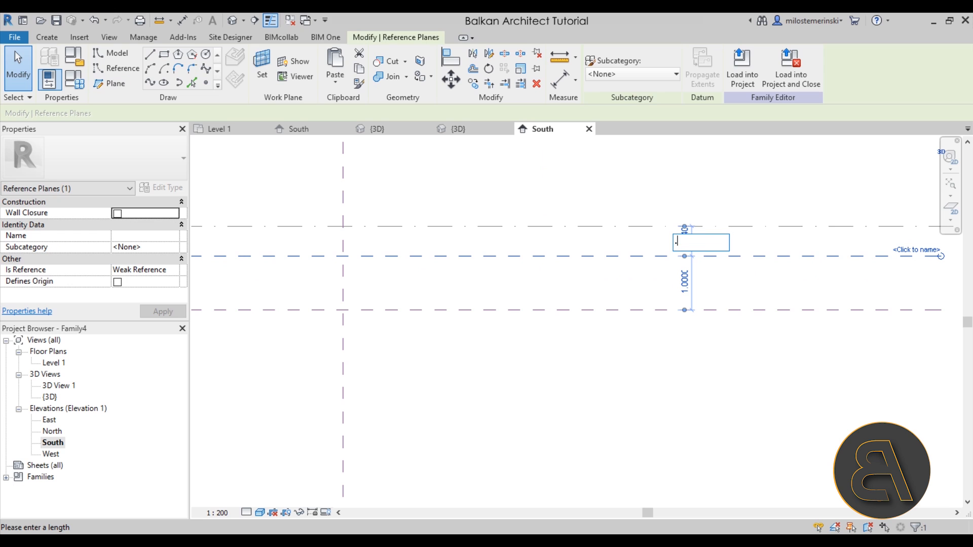
{"action": "key", "text": "Return"}
{"action": "left_click", "coordinate": [537, 296]}
Set the second reference plane's distance below the first one to 0.3 m
{"action": "scroll", "coordinate": [552, 305], "scroll_direction": "down", "scroll_amount": 2}
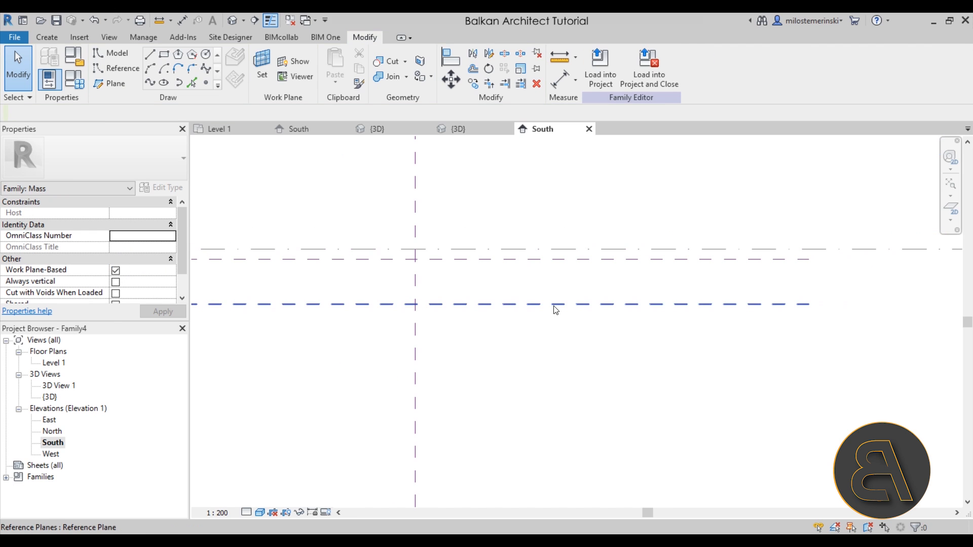
{"action": "left_click", "coordinate": [556, 305]}
{"action": "left_click", "coordinate": [636, 281]}
{"action": "type", "text": ".3"}
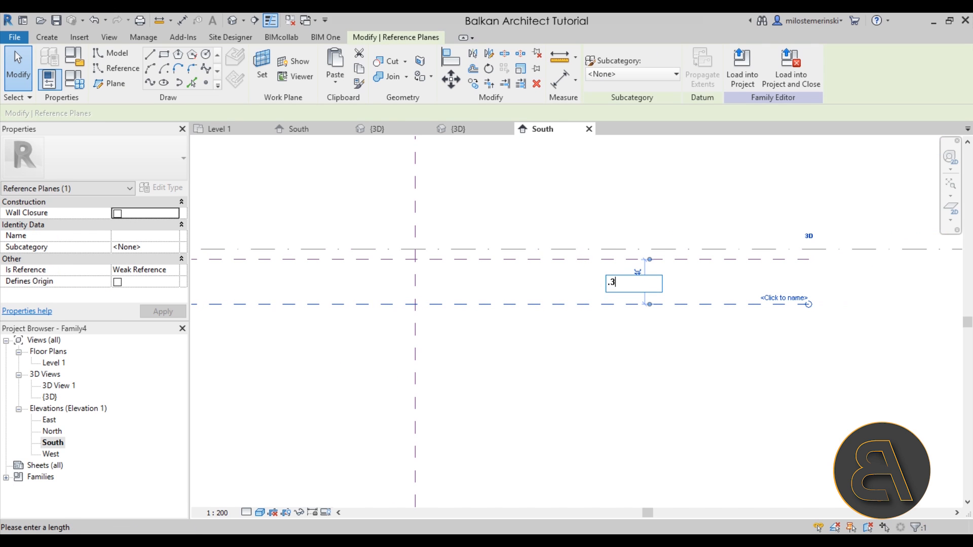
{"action": "key", "text": "Return"}
{"action": "left_click", "coordinate": [618, 337]}
{"action": "scroll", "coordinate": [616, 336], "scroll_direction": "down", "scroll_amount": 3}
{"action": "scroll", "coordinate": [531, 259], "scroll_direction": "down", "scroll_amount": 1}
{"action": "middle_click_drag", "start_coordinate": [585, 361], "coordinate": [522, 308]}
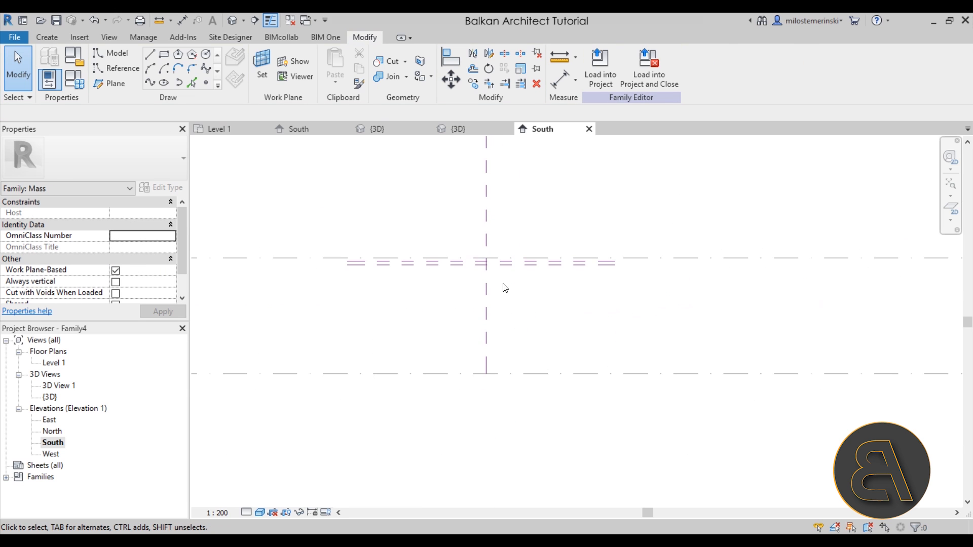
Add an aligned dimension string across Level 2 and the two reference planes beneath it, and lock it
{"action": "scroll", "coordinate": [504, 282], "scroll_direction": "up", "scroll_amount": 3}
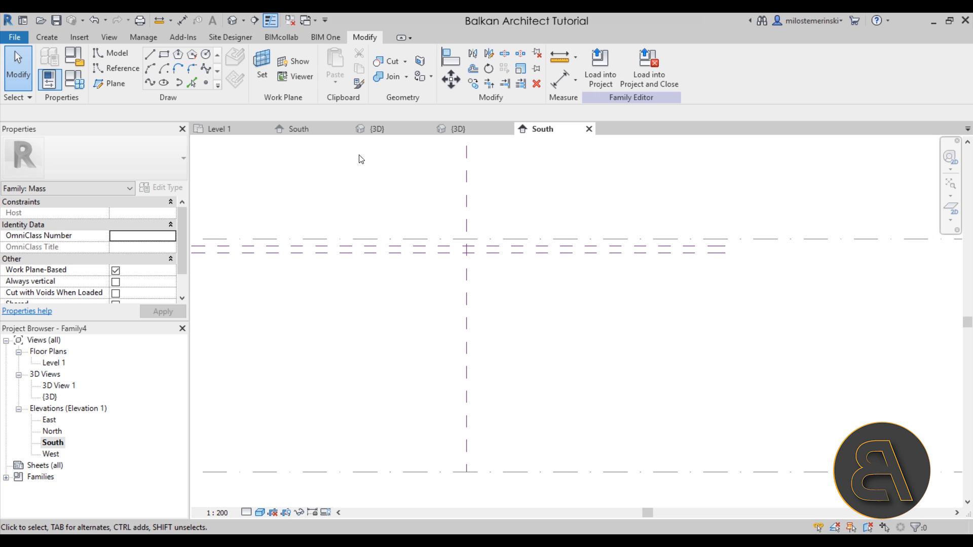
{"action": "left_click", "coordinate": [560, 87]}
{"action": "left_click", "coordinate": [702, 245]}
{"action": "left_click", "coordinate": [699, 251]}
{"action": "left_click", "coordinate": [755, 285]}
{"action": "left_click", "coordinate": [780, 252]}
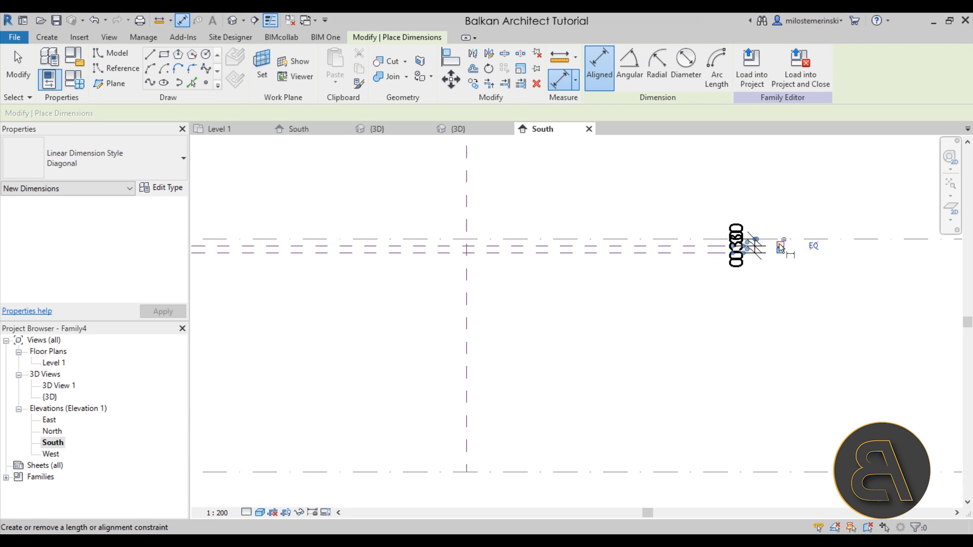
{"action": "middle_click_drag", "start_coordinate": [784, 309], "coordinate": [775, 291]}
{"action": "scroll", "coordinate": [712, 327], "scroll_direction": "down", "scroll_amount": 2}
{"action": "middle_click_drag", "start_coordinate": [709, 336], "coordinate": [577, 357]}
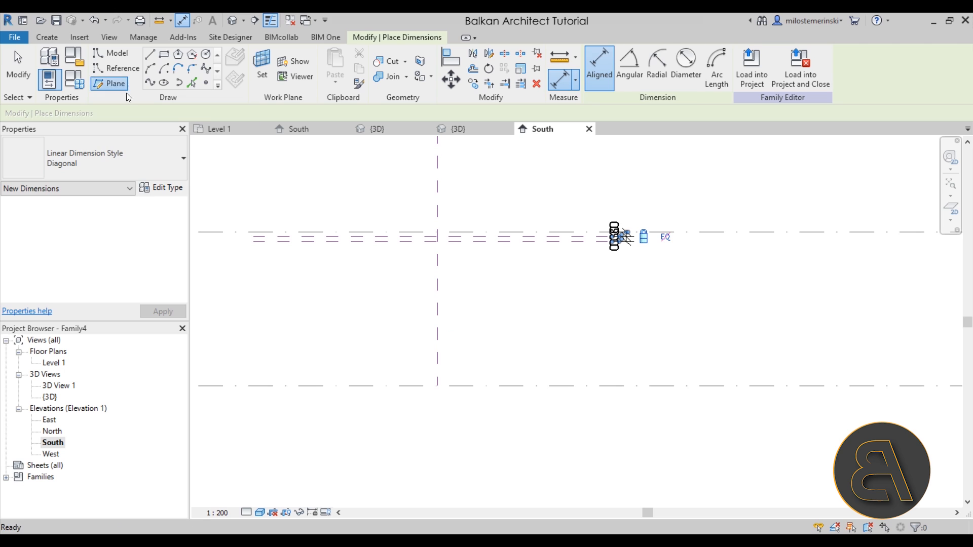
Draw a horizontal reference plane roughly midway between Level 1 and the two upper planes, and delete the stray slanted one
{"action": "left_click", "coordinate": [115, 83]}
{"action": "left_click", "coordinate": [252, 312]}
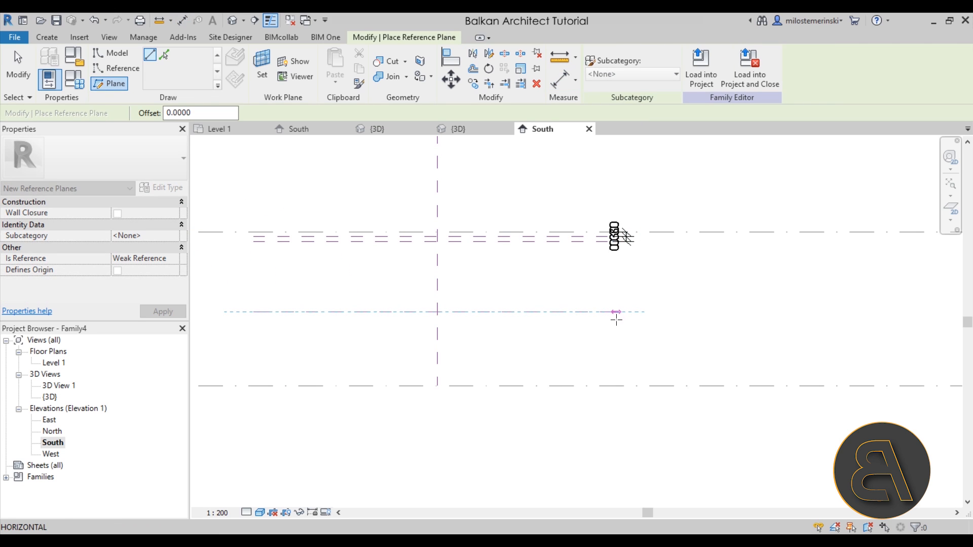
{"action": "left_click", "coordinate": [606, 318]}
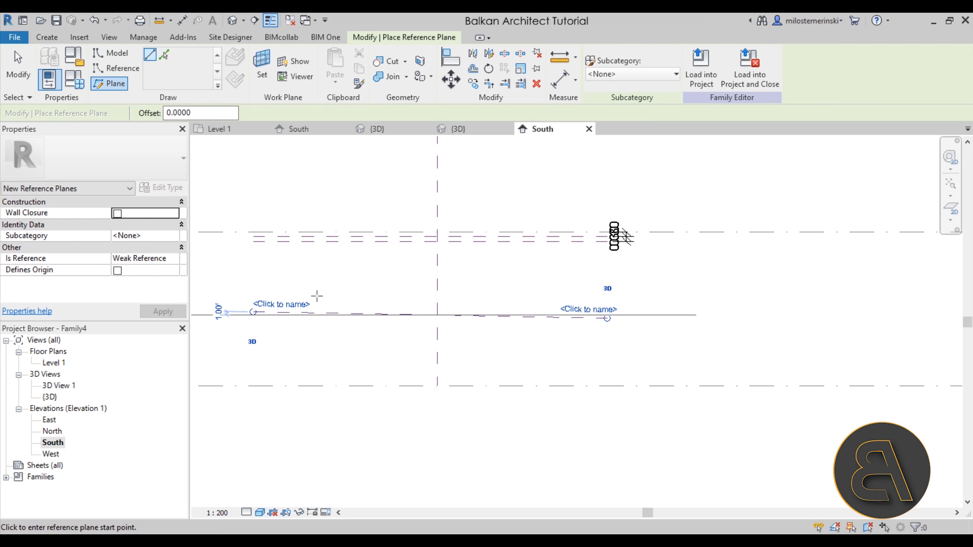
{"action": "left_click", "coordinate": [255, 320]}
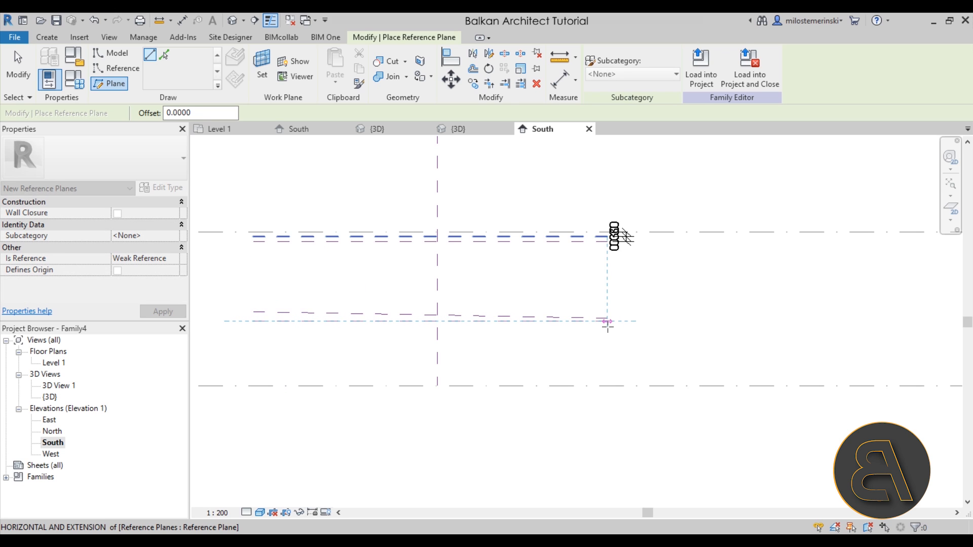
{"action": "left_click", "coordinate": [608, 326]}
{"action": "key", "text": "Escape"}
{"action": "key", "text": "Escape"}
{"action": "left_click", "coordinate": [403, 316]}
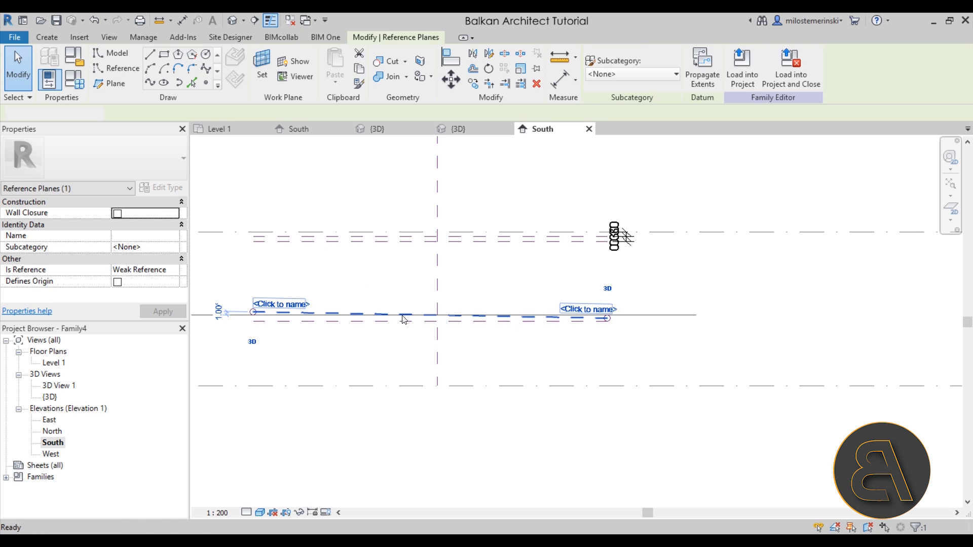
{"action": "key", "text": "Delete"}
Nudge the new reference plane up to 4.70 m above Level 1 and name it middle
{"action": "left_click", "coordinate": [381, 322]}
{"action": "key", "text": "Up"}
{"action": "key", "text": "Up"}
{"action": "key", "text": "Up"}
{"action": "key", "text": "Up"}
{"action": "key", "text": "Up"}
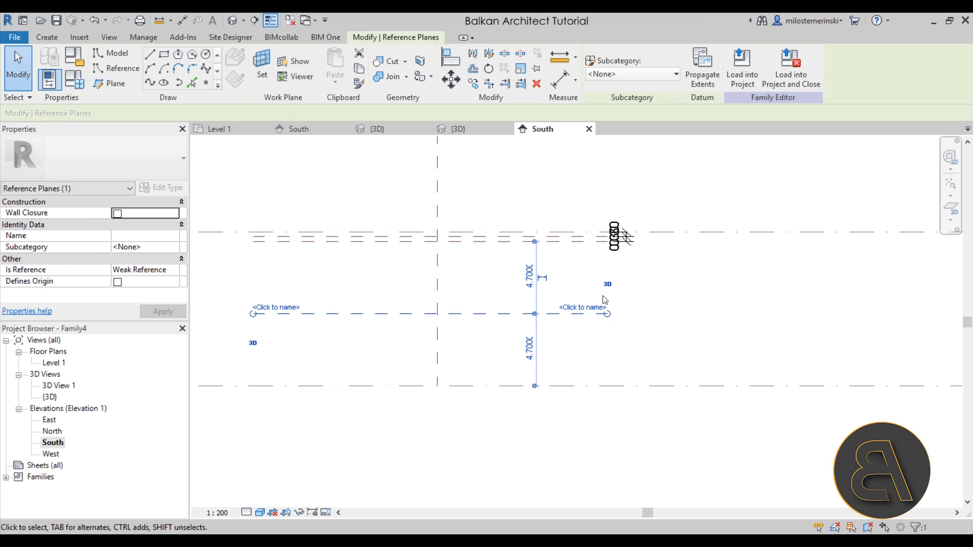
{"action": "left_click", "coordinate": [583, 307]}
{"action": "type", "text": "middle"}
{"action": "key", "text": "Return"}
Name the lower of the two reference planes near Level 2 top
{"action": "left_click", "coordinate": [286, 240]}
{"action": "left_click", "coordinate": [286, 240]}
{"action": "left_click", "coordinate": [273, 235]}
{"action": "type", "text": "top"}
{"action": "key", "text": "Return"}
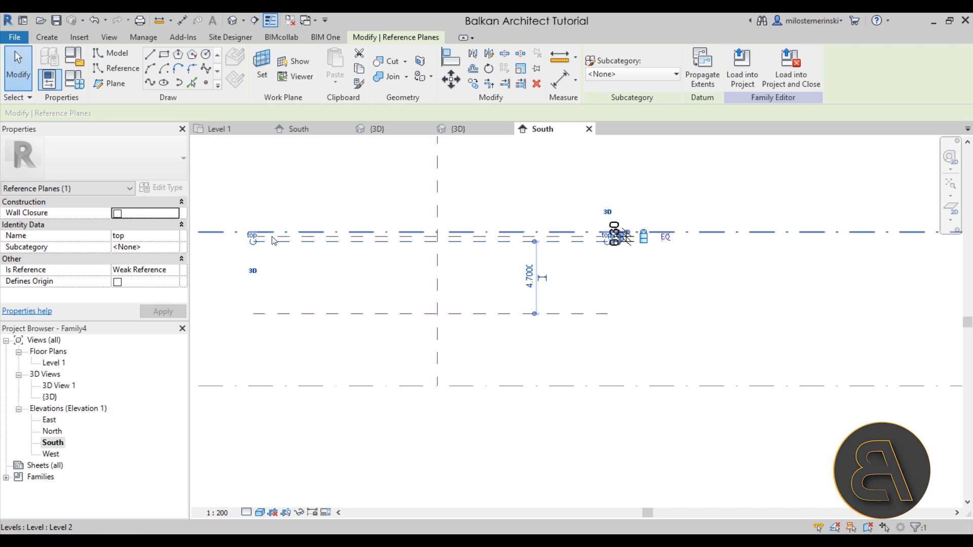
Name the reference plane directly beneath Level 2 extra
{"action": "scroll", "coordinate": [271, 237], "scroll_direction": "up", "scroll_amount": 3}
{"action": "left_click", "coordinate": [272, 237]}
{"action": "left_click", "coordinate": [262, 232]}
{"action": "type", "text": "extra"}
{"action": "key", "text": "Return"}
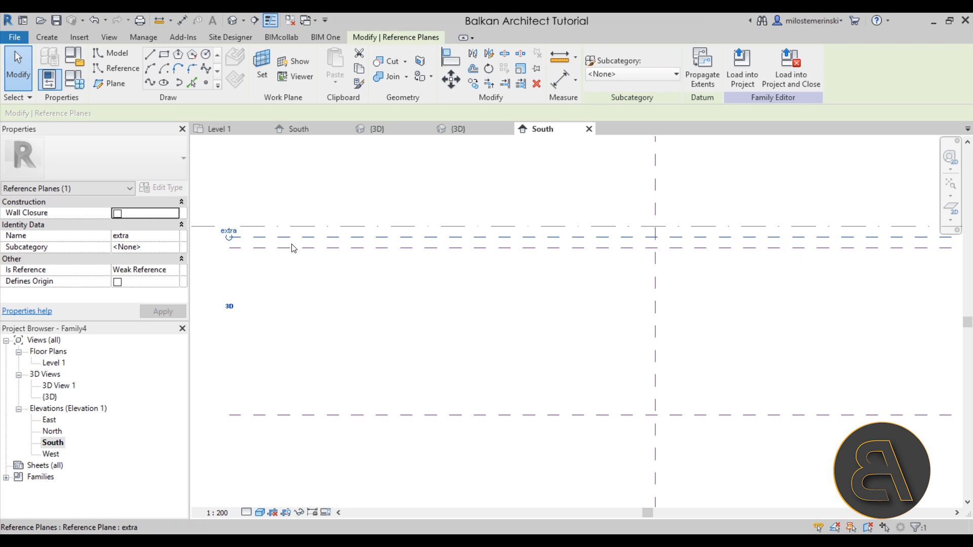
{"action": "left_click", "coordinate": [311, 302]}
{"action": "scroll", "coordinate": [356, 177], "scroll_direction": "down", "scroll_amount": 4}
{"action": "middle_click_drag", "start_coordinate": [461, 261], "coordinate": [420, 283]}
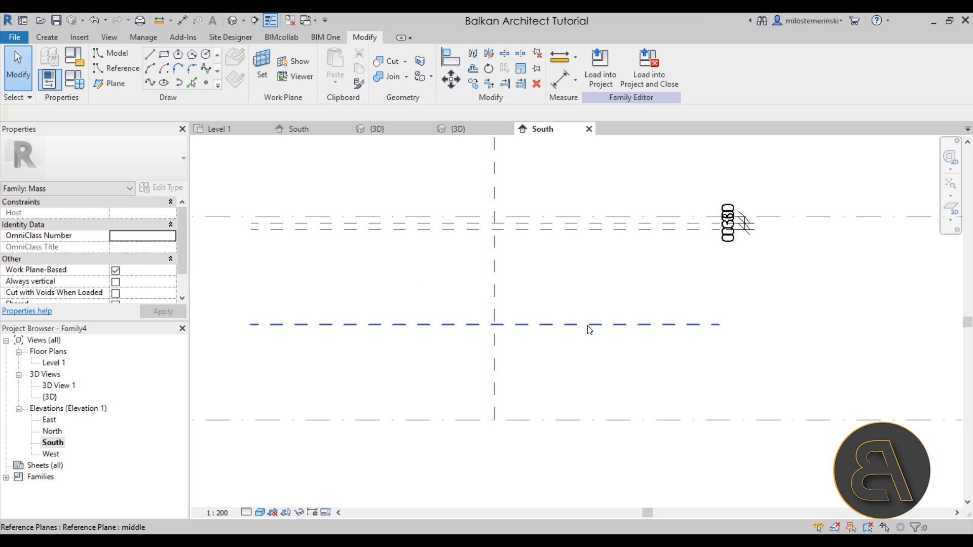
{"action": "scroll", "coordinate": [587, 335], "scroll_direction": "down", "scroll_amount": 1}
{"action": "middle_click_drag", "start_coordinate": [586, 346], "coordinate": [469, 333]}
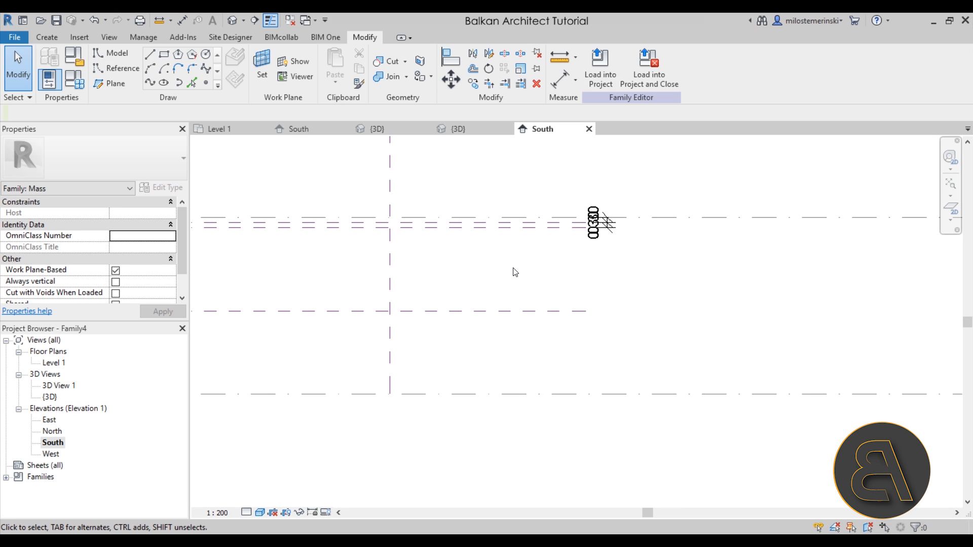
{"action": "scroll", "coordinate": [514, 270], "scroll_direction": "down", "scroll_amount": 2}
{"action": "middle_click_drag", "start_coordinate": [539, 301], "coordinate": [437, 314]}
{"action": "scroll", "coordinate": [467, 302], "scroll_direction": "down", "scroll_amount": 1}
{"action": "middle_click_drag", "start_coordinate": [301, 268], "coordinate": [498, 265]}
{"action": "scroll", "coordinate": [506, 291], "scroll_direction": "up", "scroll_amount": 2}
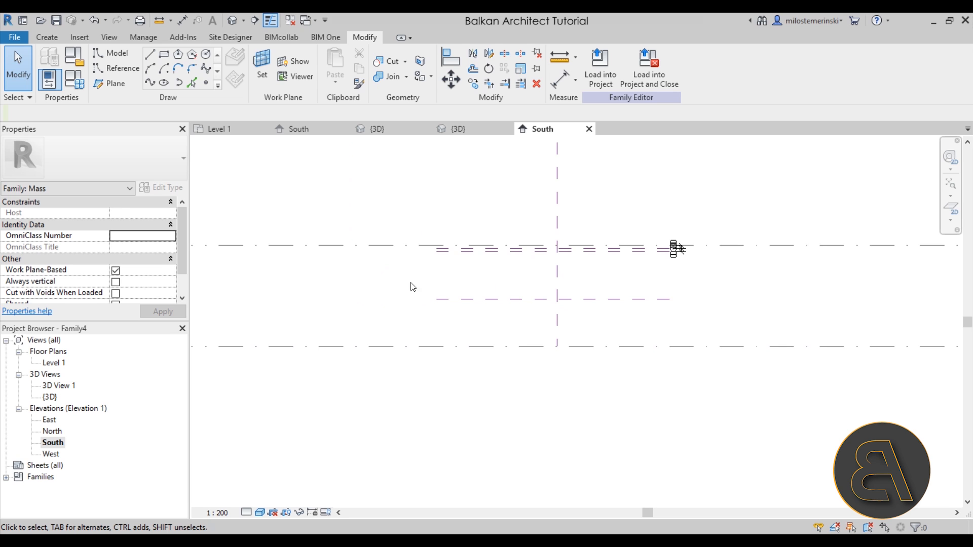
Add an aligned dimension string across Level 2, the middle reference plane and Level 1, and set its segments equal
{"action": "left_click", "coordinate": [552, 75]}
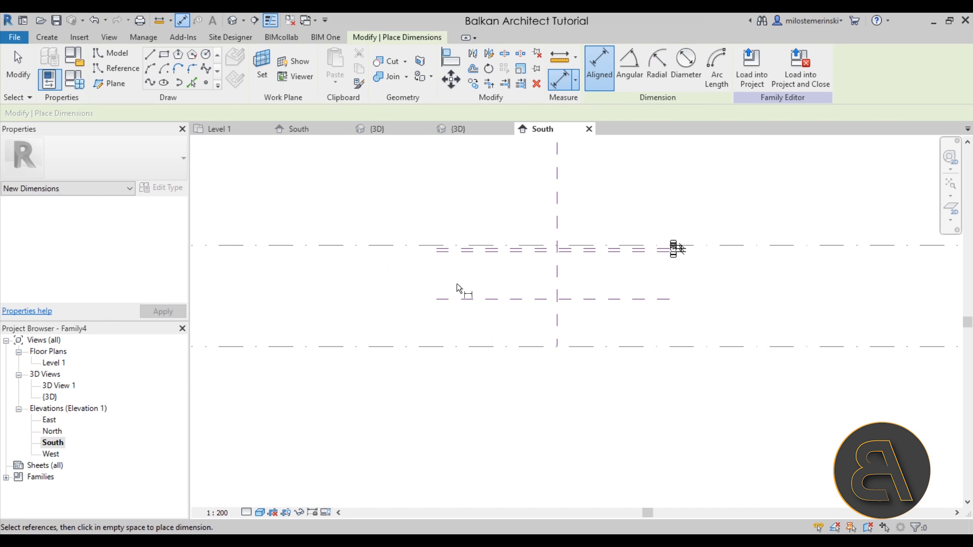
{"action": "scroll", "coordinate": [457, 284], "scroll_direction": "up", "scroll_amount": 2}
{"action": "left_click", "coordinate": [406, 226]}
{"action": "left_click", "coordinate": [440, 307]}
{"action": "left_click", "coordinate": [410, 380]}
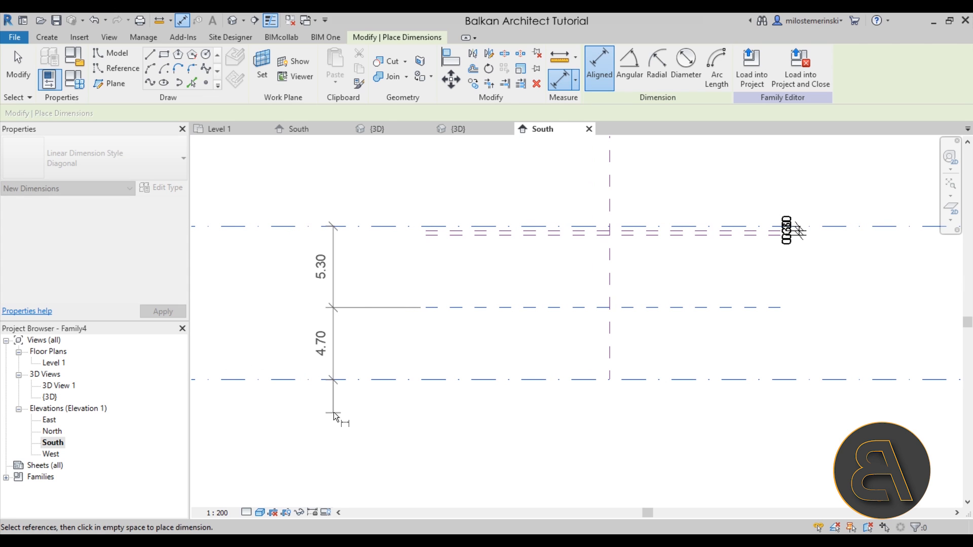
{"action": "scroll", "coordinate": [332, 407], "scroll_direction": "down", "scroll_amount": 1}
{"action": "middle_click_drag", "start_coordinate": [332, 408], "coordinate": [454, 398]}
{"action": "left_click", "coordinate": [445, 400]}
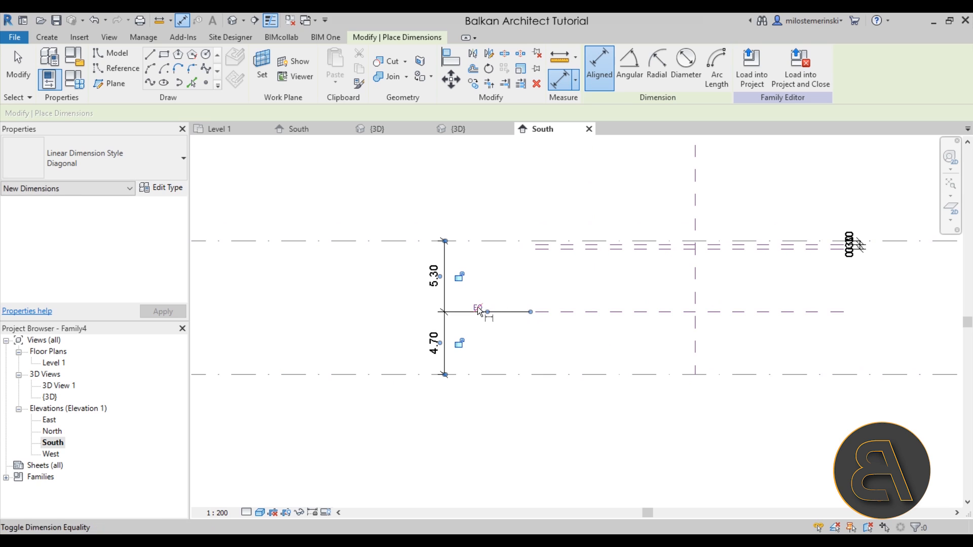
{"action": "left_click", "coordinate": [477, 307]}
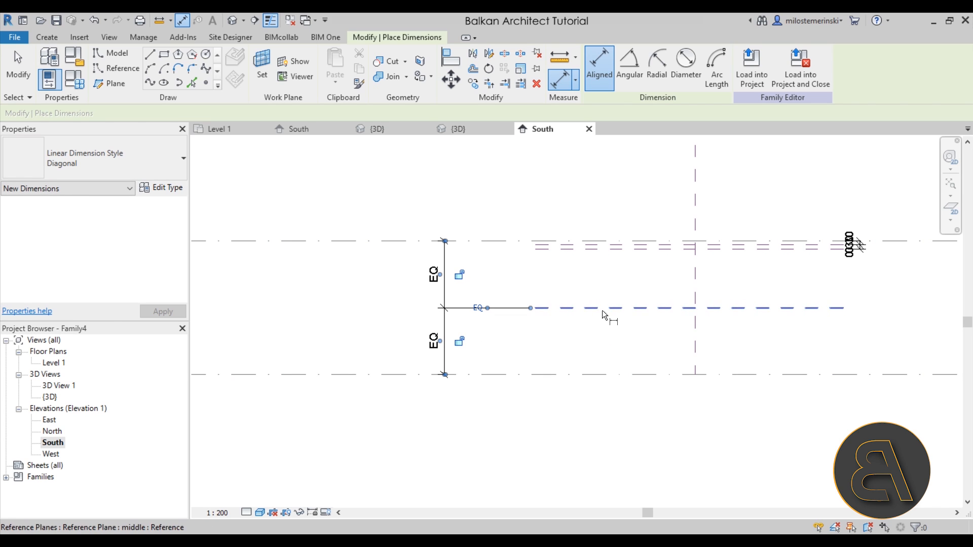
Place an overall aligned dimension between Level 1 and Level 2, outside the equalized dimension string
{"action": "left_click", "coordinate": [472, 375]}
{"action": "left_click", "coordinate": [445, 239]}
{"action": "left_click", "coordinate": [407, 295]}
{"action": "key", "text": "Escape"}
{"action": "key", "text": "Escape"}
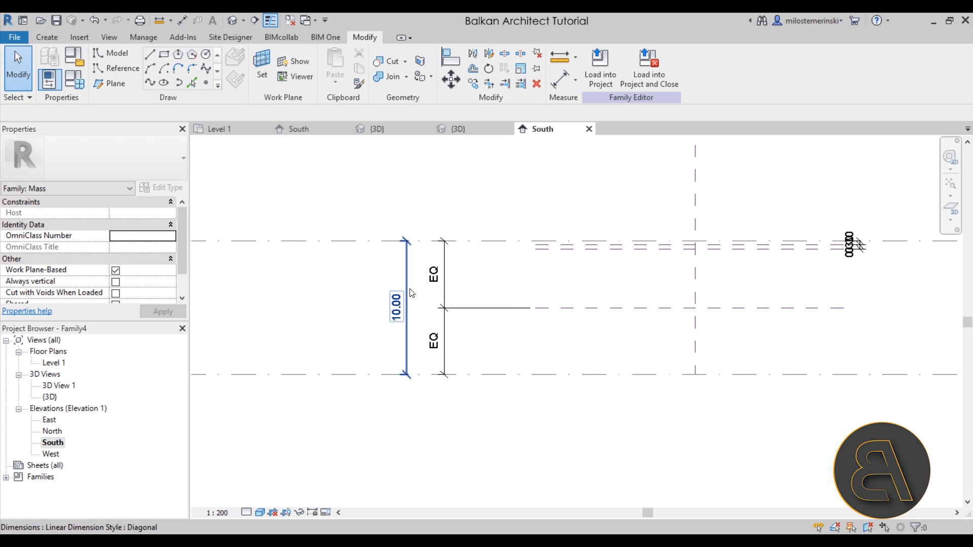
Label the overall level-to-level dimension with a new type family parameter named Column Height
{"action": "left_click", "coordinate": [410, 293]}
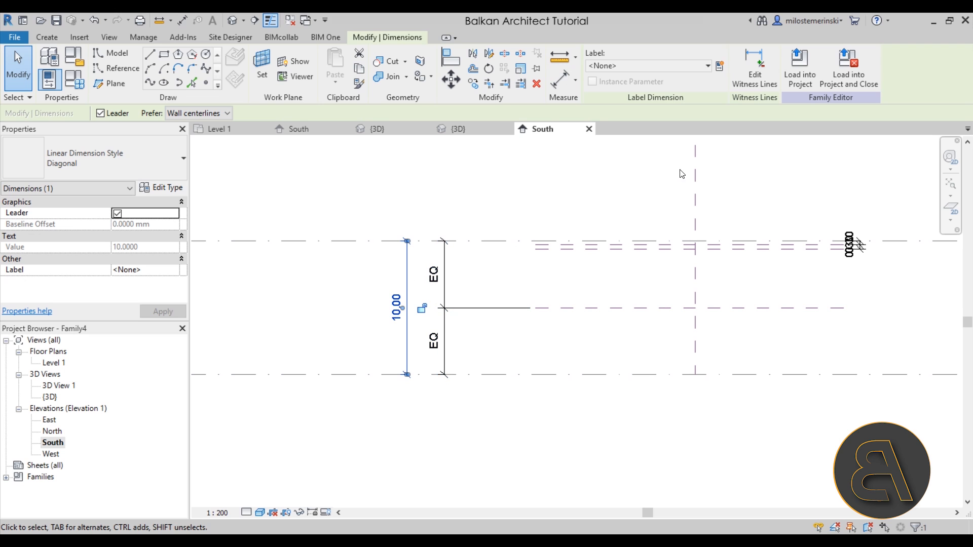
{"action": "left_click", "coordinate": [715, 68]}
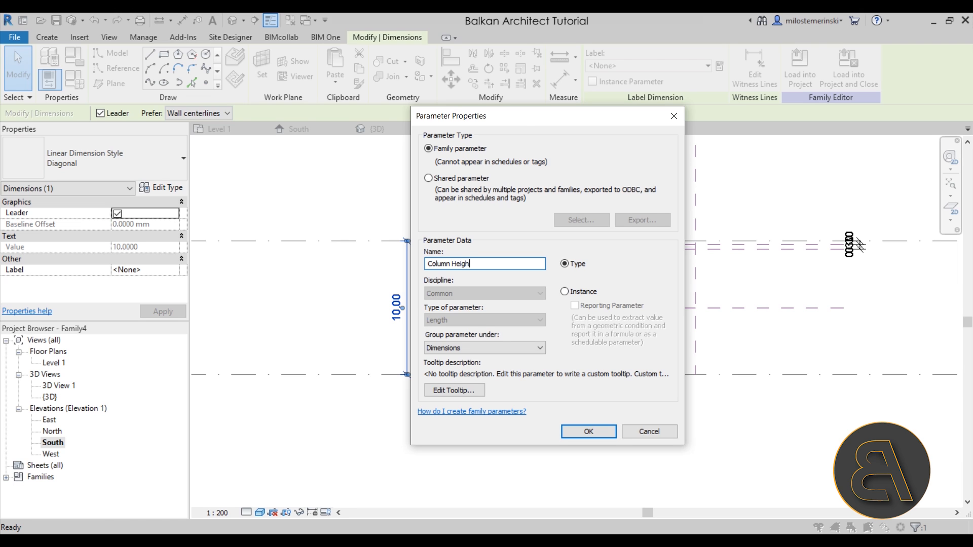
{"action": "type", "text": "t"}
{"action": "key", "text": "Return"}
{"action": "key", "text": "Escape"}
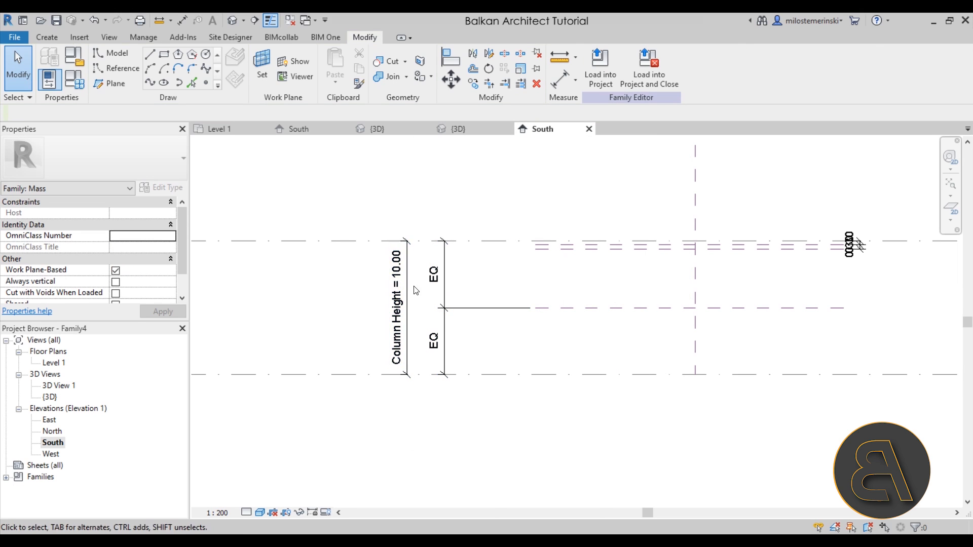
In the Level 1 floor plan, draw a model-line circle of radius 0.7 m centred on the intersection of the reference planes
{"action": "middle_click_drag", "start_coordinate": [663, 357], "coordinate": [556, 361]}
{"action": "scroll", "coordinate": [632, 346], "scroll_direction": "up", "scroll_amount": 1}
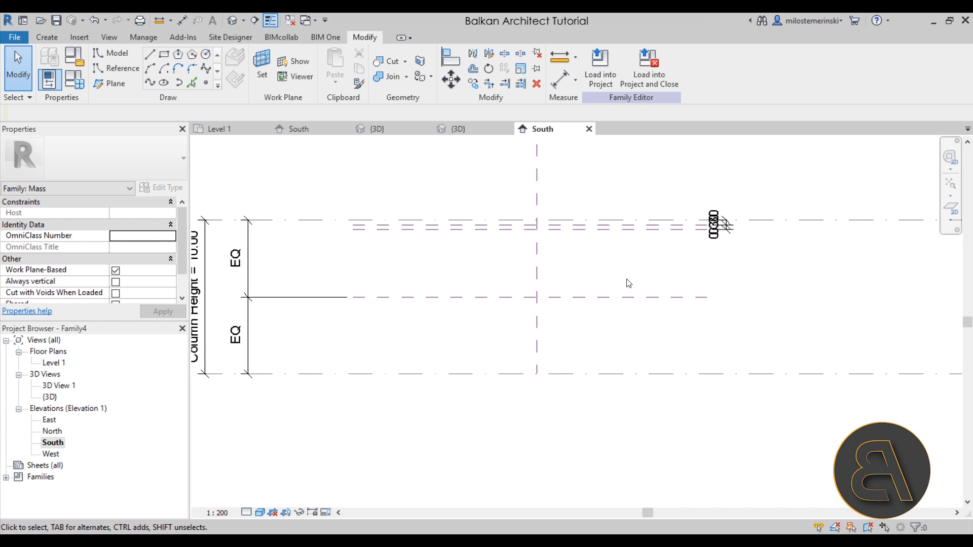
{"action": "double_click", "coordinate": [53, 363]}
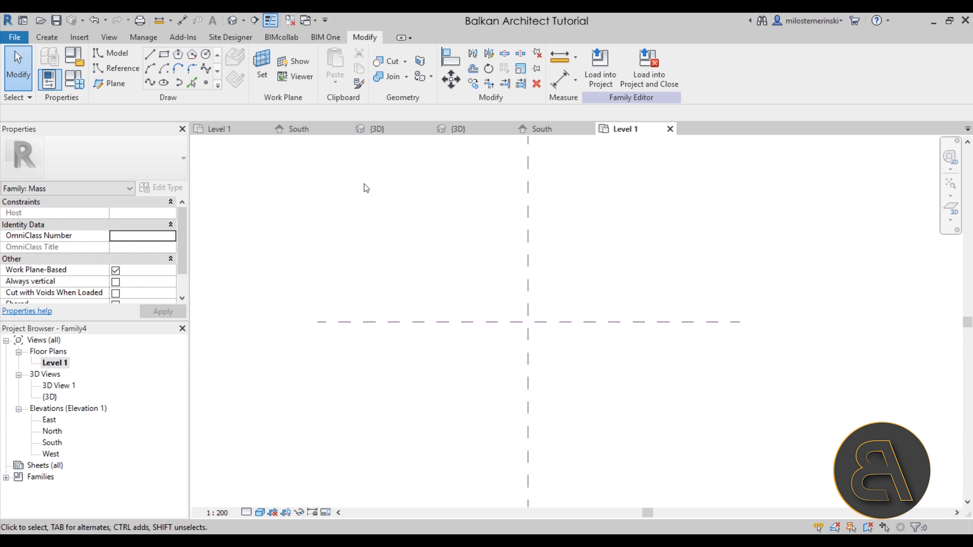
{"action": "left_click", "coordinate": [206, 55]}
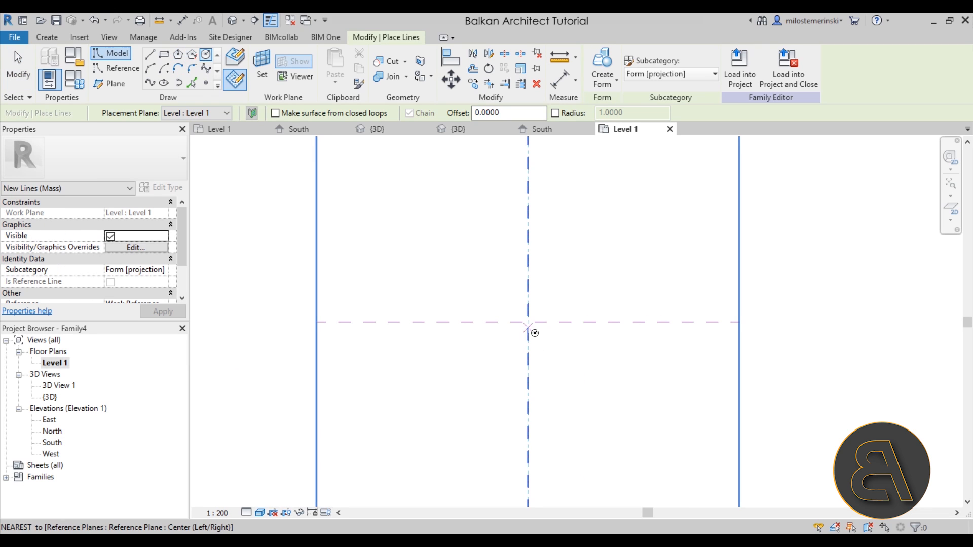
{"action": "left_click", "coordinate": [528, 321]}
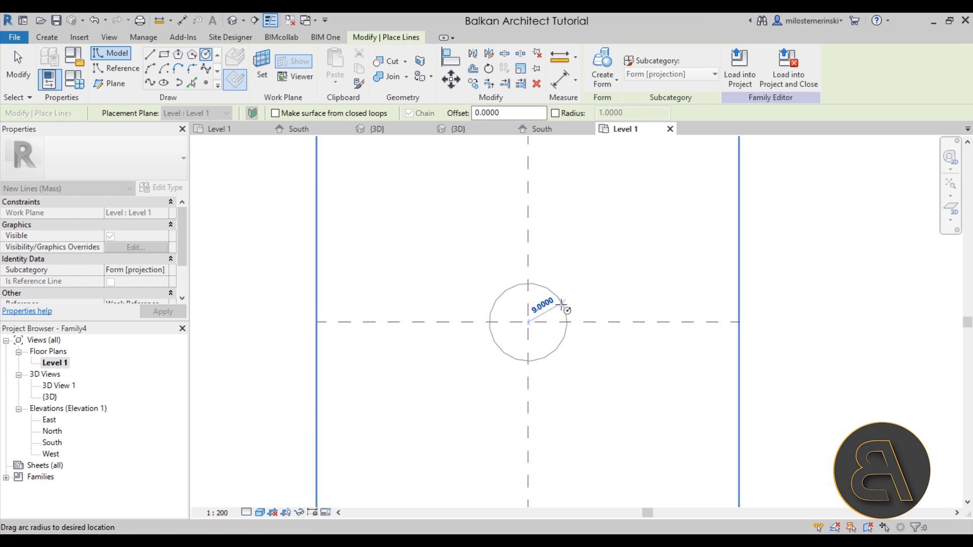
{"action": "scroll", "coordinate": [542, 322], "scroll_direction": "up", "scroll_amount": 4}
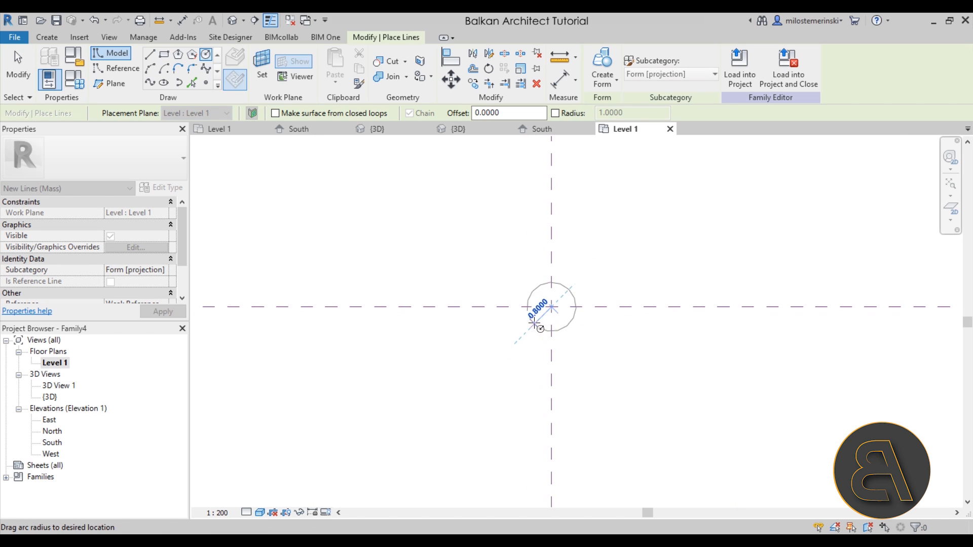
{"action": "type", "text": "."}
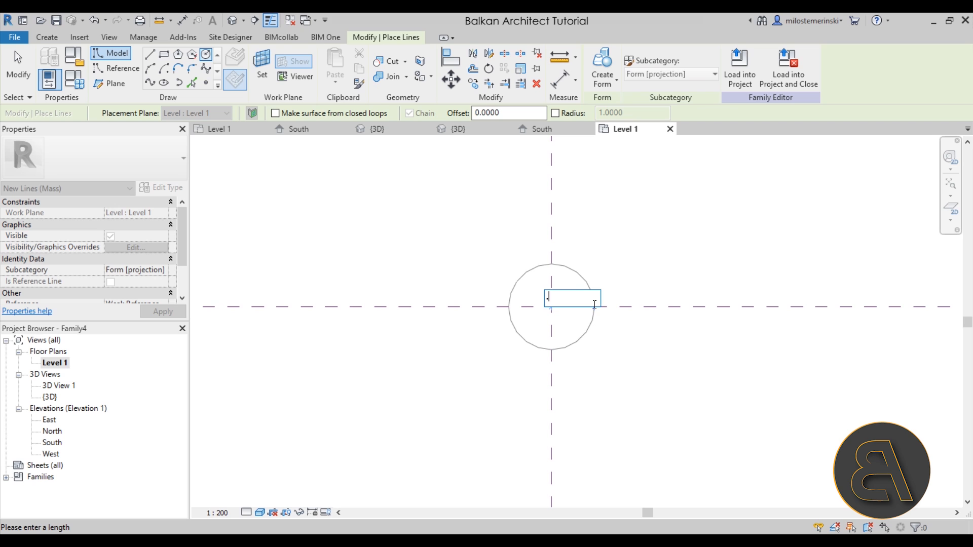
{"action": "type", "text": "7"}
{"action": "key", "text": "Return"}
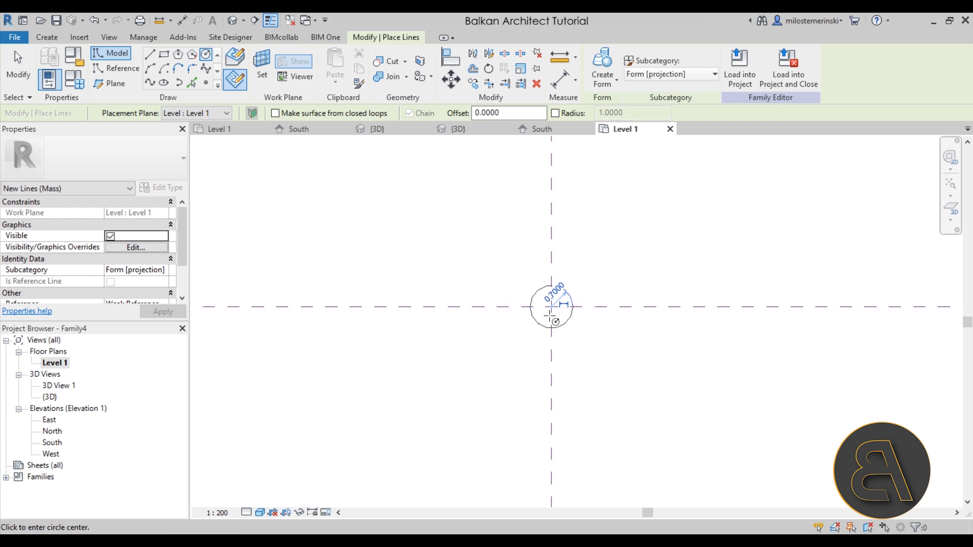
{"action": "scroll", "coordinate": [555, 304], "scroll_direction": "up", "scroll_amount": 3}
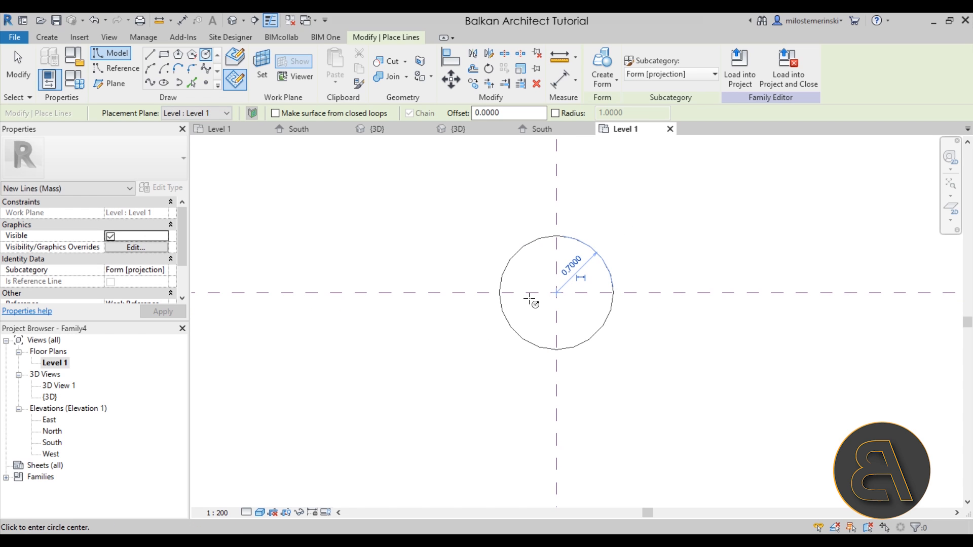
{"action": "scroll", "coordinate": [533, 300], "scroll_direction": "up", "scroll_amount": 3}
{"action": "key", "text": "Escape"}
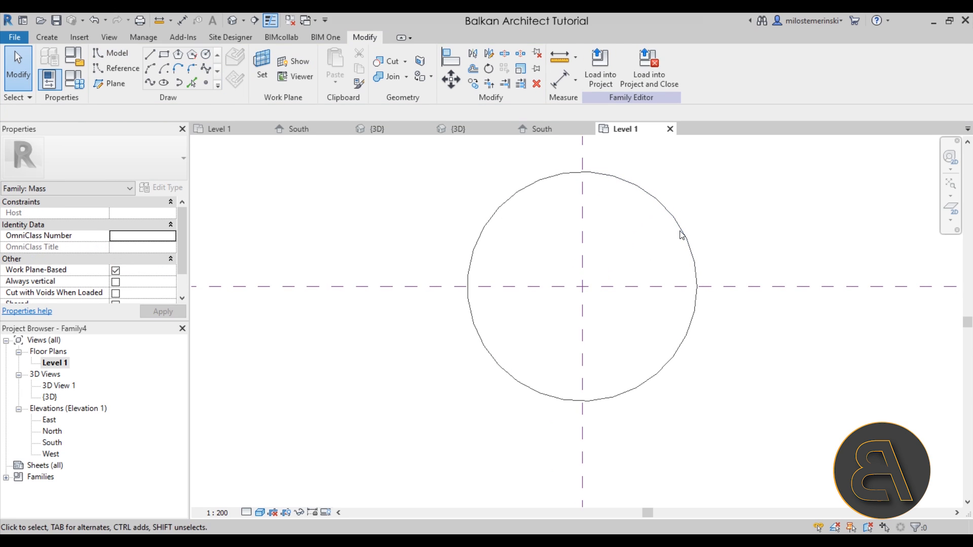
Draw a model line about 0.965 m long from the circle's centre past its edge, about 9° above the horizontal reference plane
{"action": "left_click", "coordinate": [681, 234]}
{"action": "left_click", "coordinate": [664, 267]}
{"action": "middle_click_drag", "start_coordinate": [671, 271], "coordinate": [609, 277]}
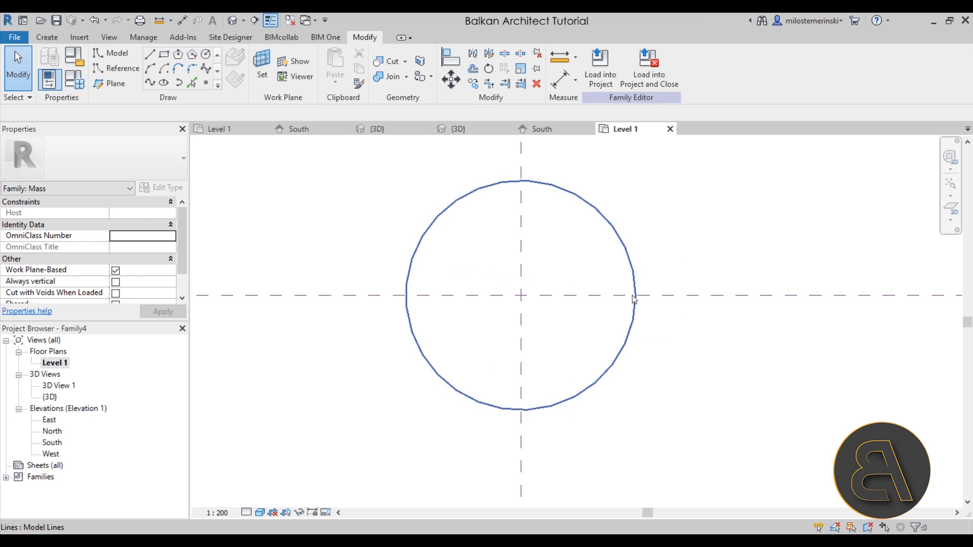
{"action": "middle_click_drag", "start_coordinate": [569, 231], "coordinate": [441, 268]}
{"action": "scroll", "coordinate": [431, 268], "scroll_direction": "up", "scroll_amount": 2}
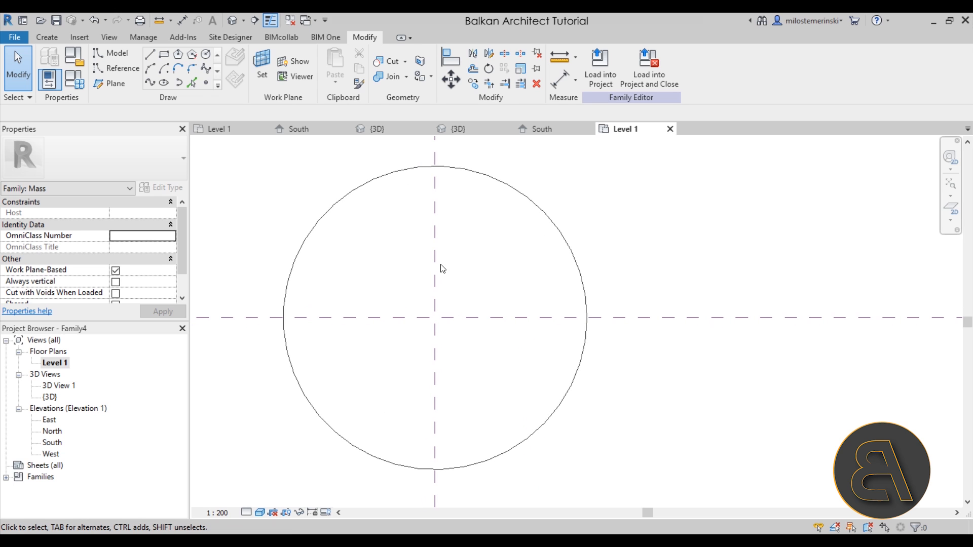
{"action": "left_click", "coordinate": [150, 55]}
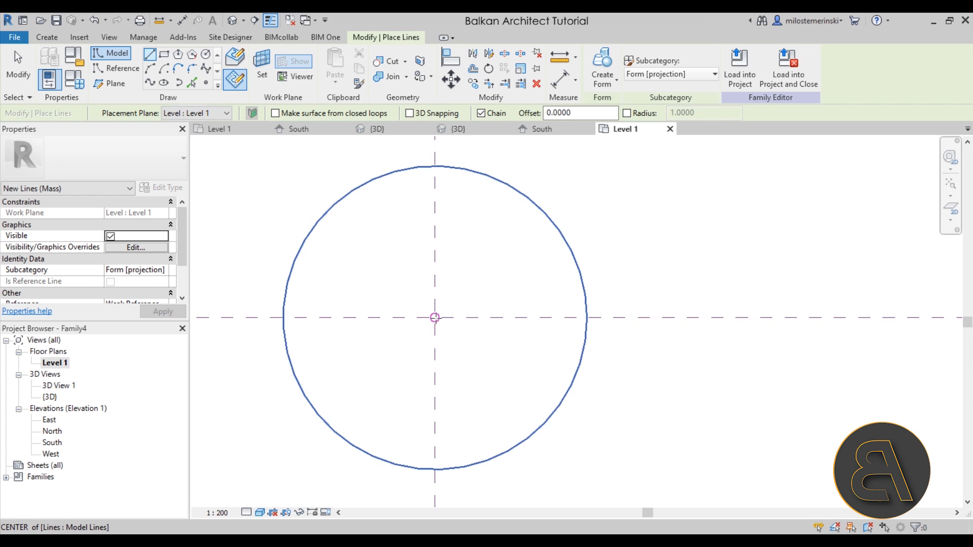
{"action": "left_click", "coordinate": [435, 318]}
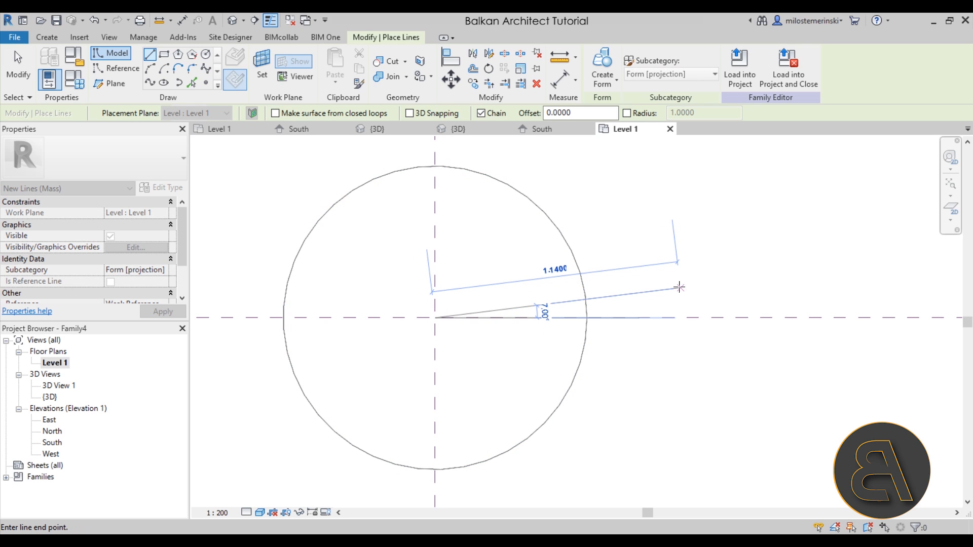
{"action": "scroll", "coordinate": [680, 288], "scroll_direction": "up", "scroll_amount": 3}
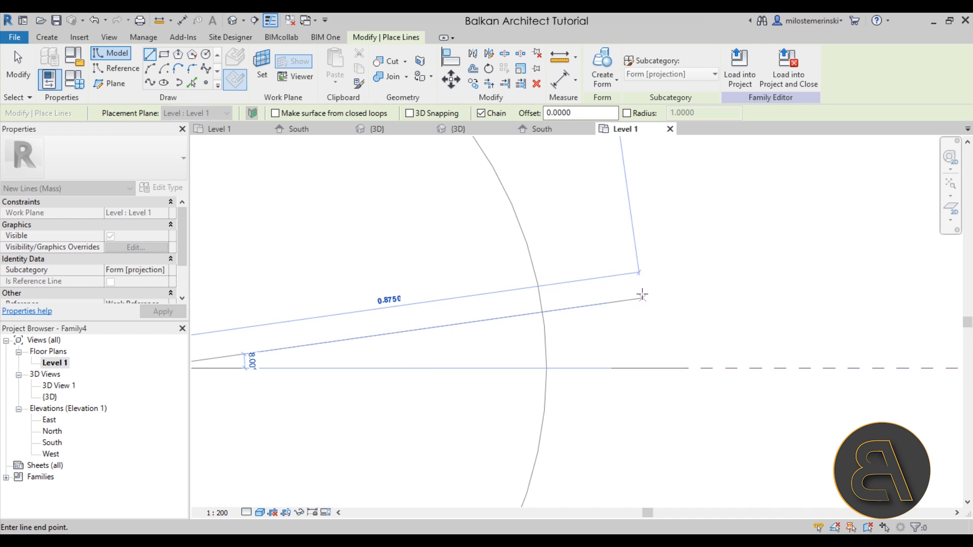
{"action": "left_click", "coordinate": [692, 281]}
{"action": "scroll", "coordinate": [692, 282], "scroll_direction": "down", "scroll_amount": 3}
{"action": "key", "text": "Escape"}
{"action": "key", "text": "Escape"}
Set the slanted line's angle to the horizontal reference plane to 7.5°
{"action": "left_click", "coordinate": [552, 303]}
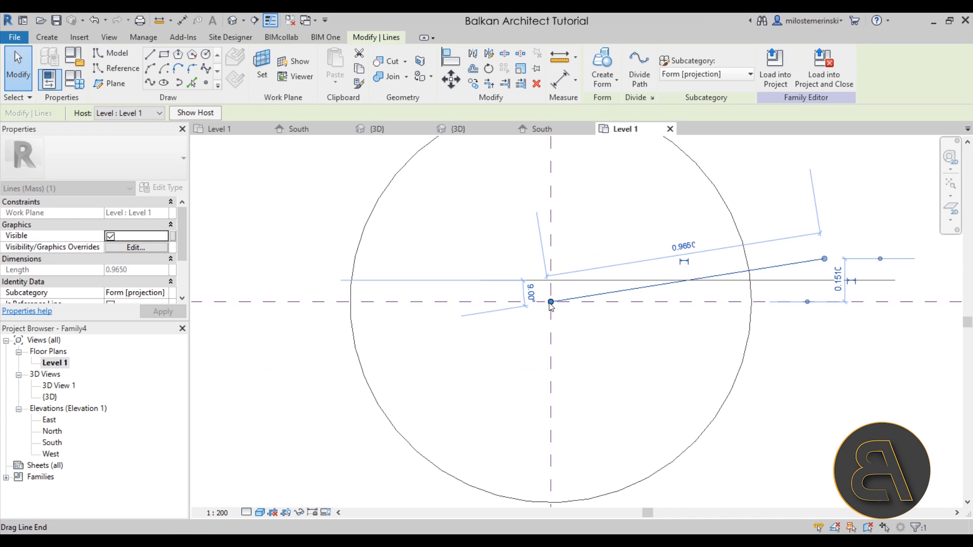
{"action": "left_click", "coordinate": [533, 293]}
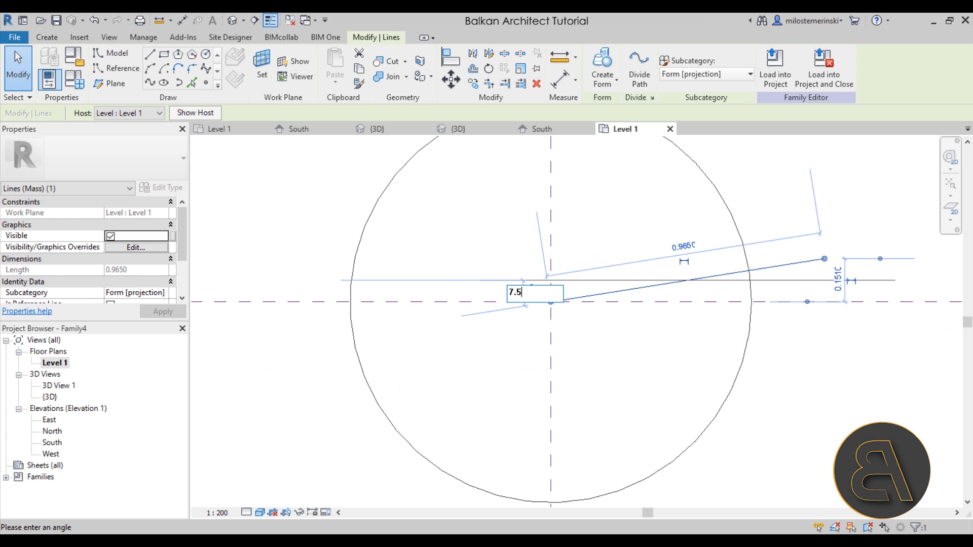
{"action": "key", "text": "Return"}
{"action": "key", "text": "Escape"}
{"action": "scroll", "coordinate": [607, 324], "scroll_direction": "up", "scroll_amount": 4}
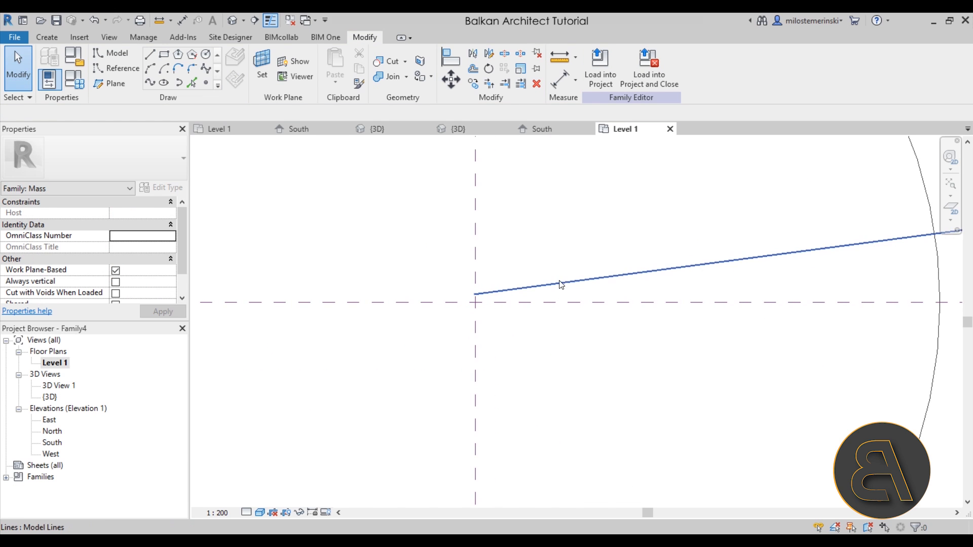
Move the slanted line with Constrain turned off so its inner endpoint sits on the intersection of the reference planes
{"action": "left_click_drag", "start_coordinate": [561, 284], "coordinate": [596, 243]}
{"action": "left_click", "coordinate": [452, 83]}
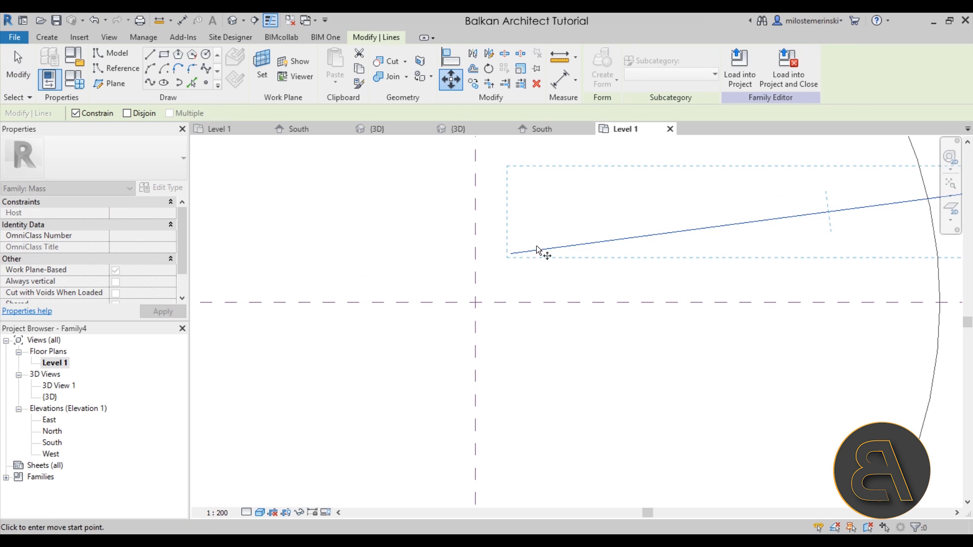
{"action": "left_click", "coordinate": [512, 253]}
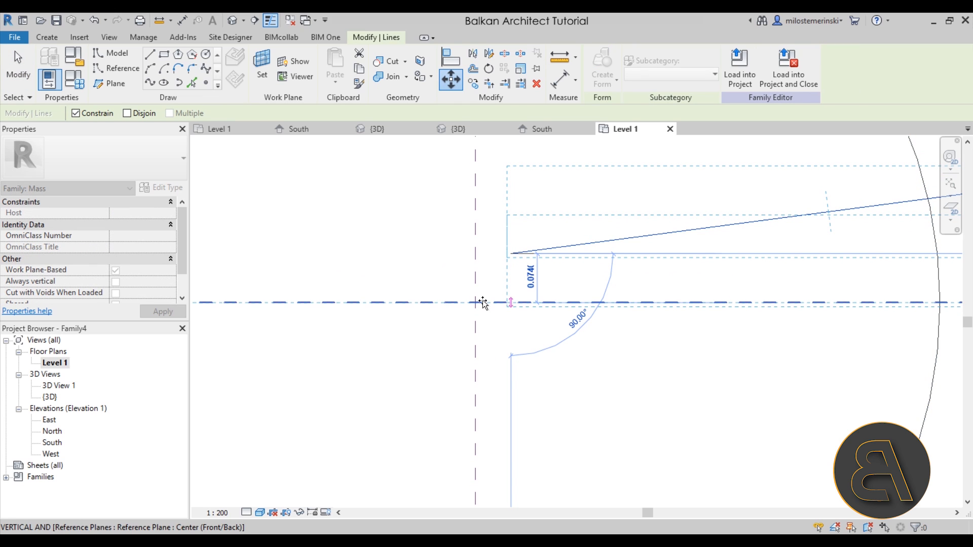
{"action": "left_click", "coordinate": [75, 113]}
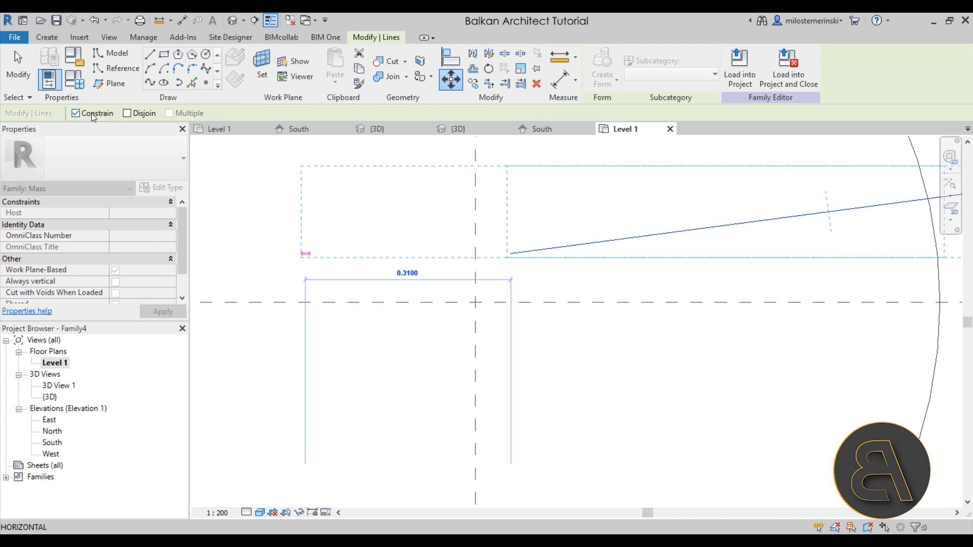
{"action": "left_click", "coordinate": [476, 303]}
{"action": "scroll", "coordinate": [365, 359], "scroll_direction": "down", "scroll_amount": 3}
{"action": "key", "text": "Escape"}
Mirror the slanted line about the horizontal centre reference plane, keeping the original
{"action": "middle_click_drag", "start_coordinate": [568, 354], "coordinate": [534, 297]}
{"action": "left_click", "coordinate": [554, 255]}
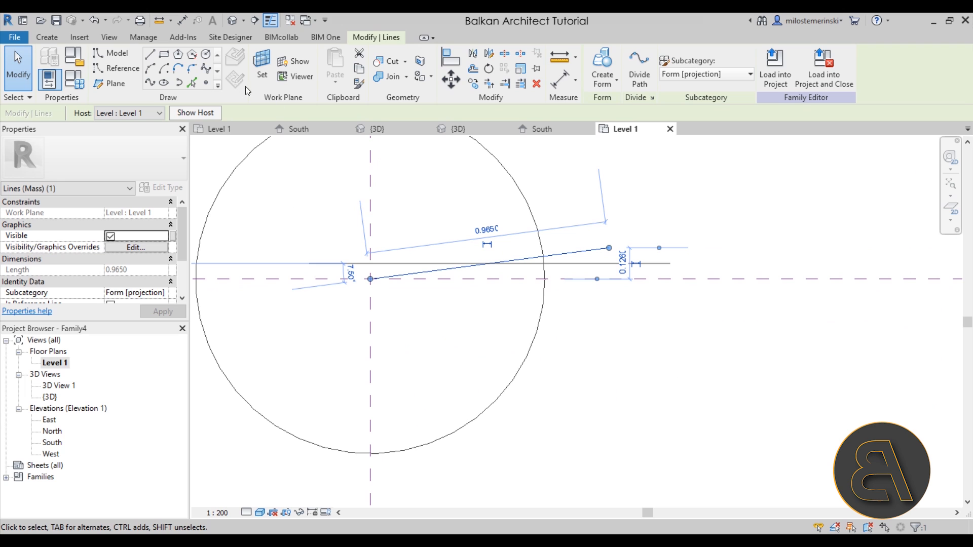
{"action": "left_click", "coordinate": [474, 54]}
{"action": "left_click", "coordinate": [575, 278]}
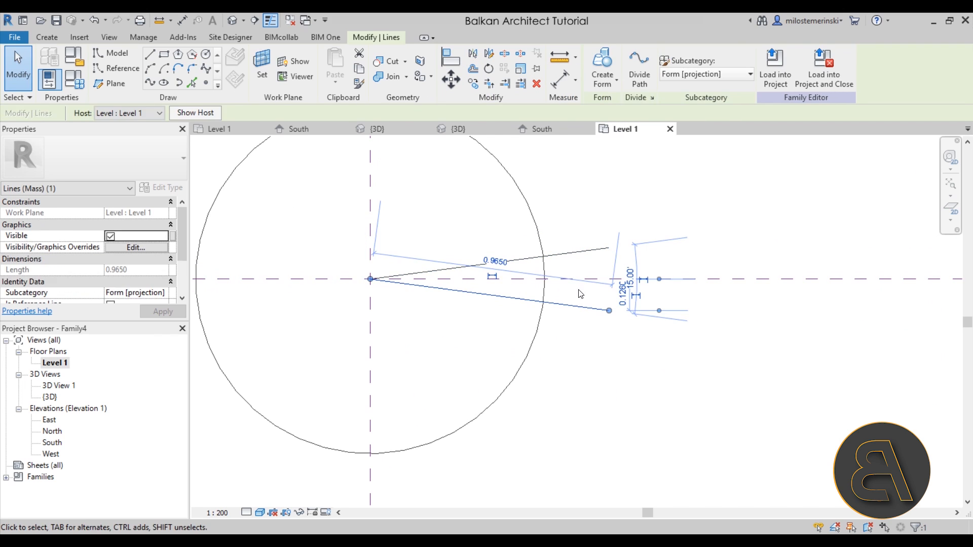
{"action": "key", "text": "Escape"}
Draw an inward-curving arc with a radius of about 0.155 m between the circle's intersections with the two slanted lines
{"action": "scroll", "coordinate": [567, 265], "scroll_direction": "up", "scroll_amount": 4}
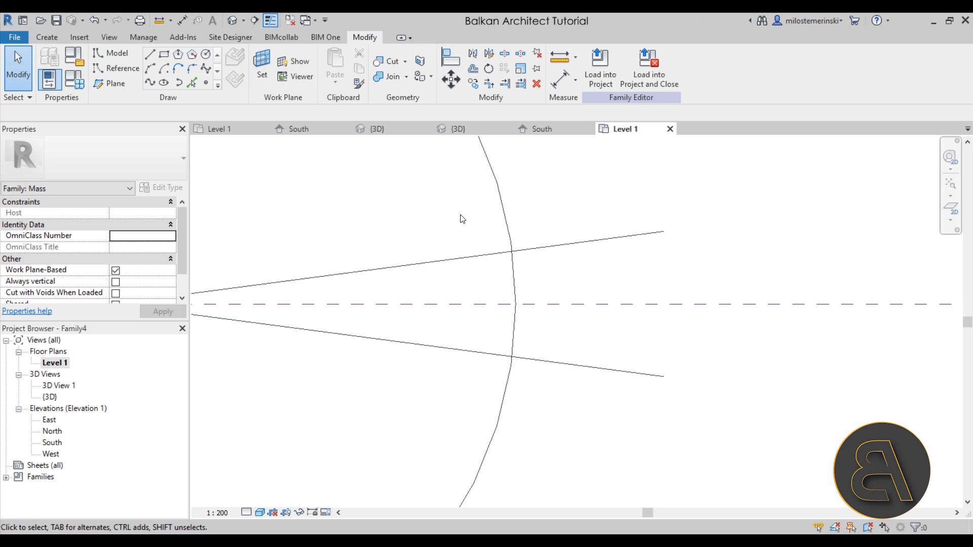
{"action": "left_click", "coordinate": [151, 69]}
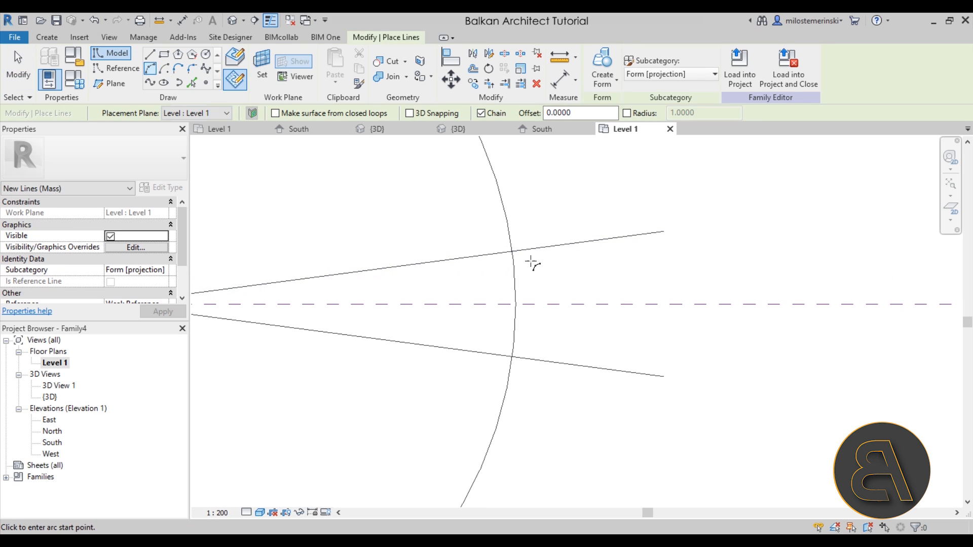
{"action": "left_click", "coordinate": [513, 252]}
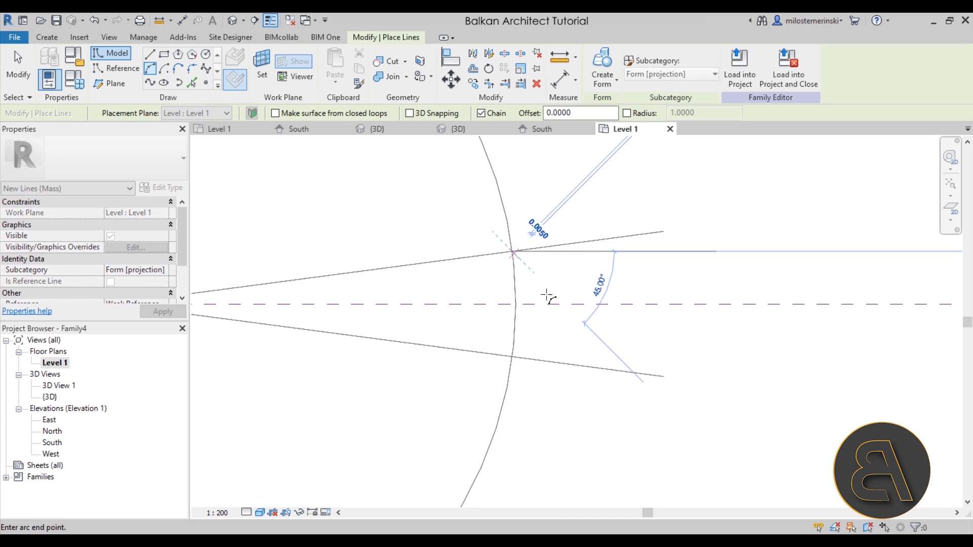
{"action": "left_click", "coordinate": [512, 358]}
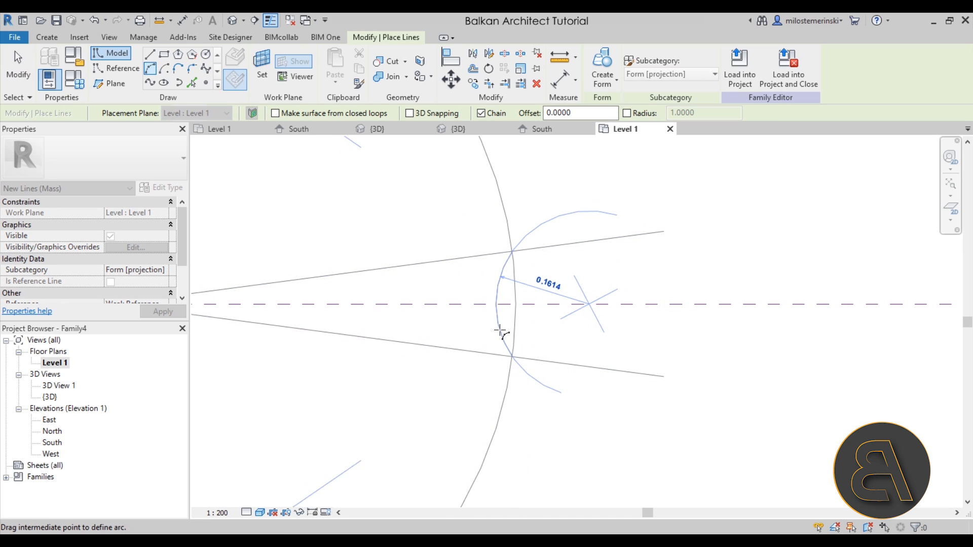
{"action": "left_click", "coordinate": [498, 330]}
{"action": "scroll", "coordinate": [670, 310], "scroll_direction": "down", "scroll_amount": 3}
{"action": "key", "text": "Escape"}
{"action": "key", "text": "Escape"}
Delete the two slanted construction lines, selecting them together as a chain
{"action": "key", "text": "Tab"}
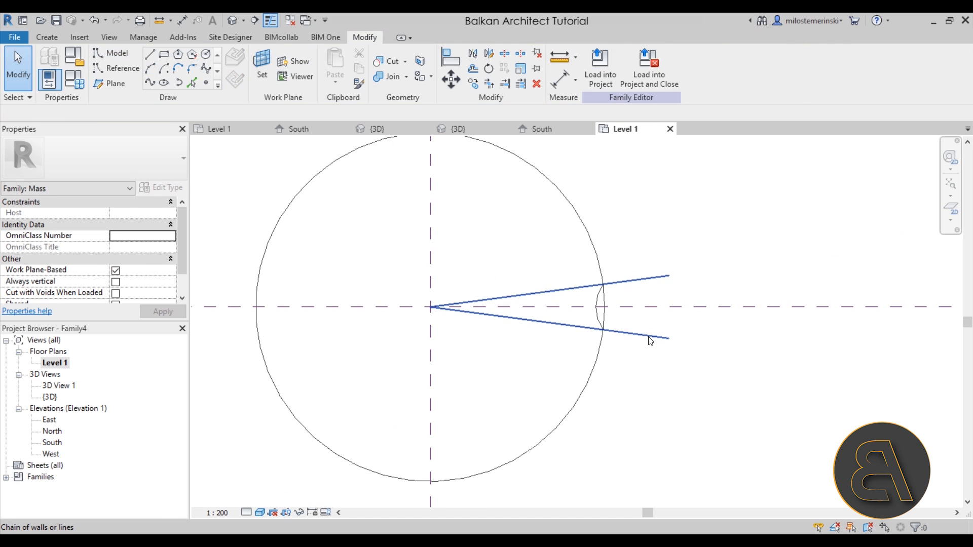
{"action": "left_click", "coordinate": [650, 340]}
{"action": "key", "text": "Delete"}
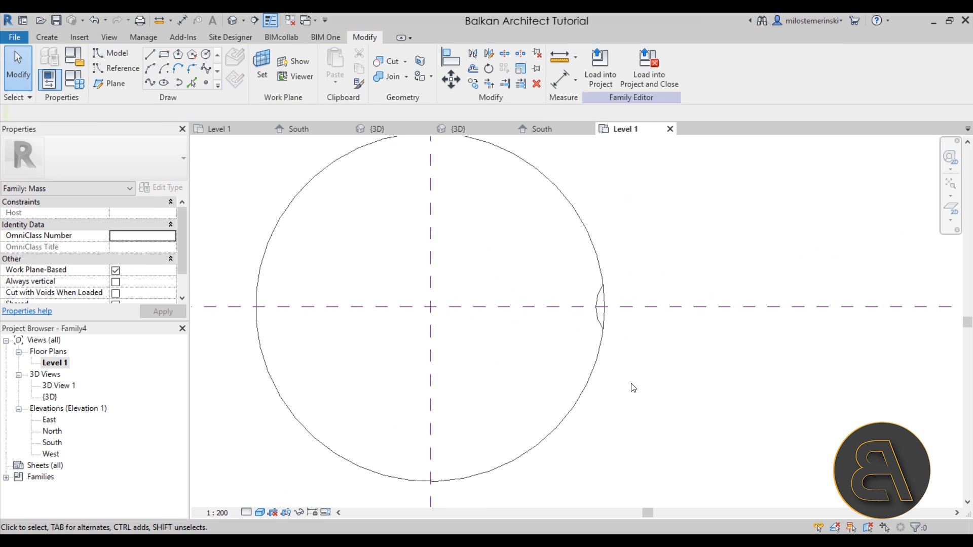
Rotate a copy of the arc by 15° about the intersection of the centre reference planes
{"action": "left_click", "coordinate": [599, 306]}
{"action": "middle_click_drag", "start_coordinate": [439, 279], "coordinate": [428, 294]}
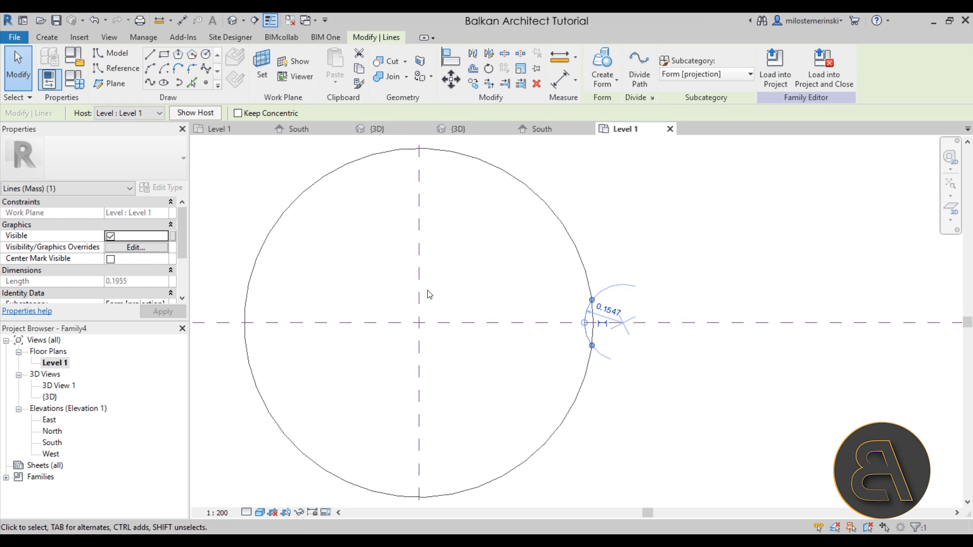
{"action": "left_click", "coordinate": [488, 71]}
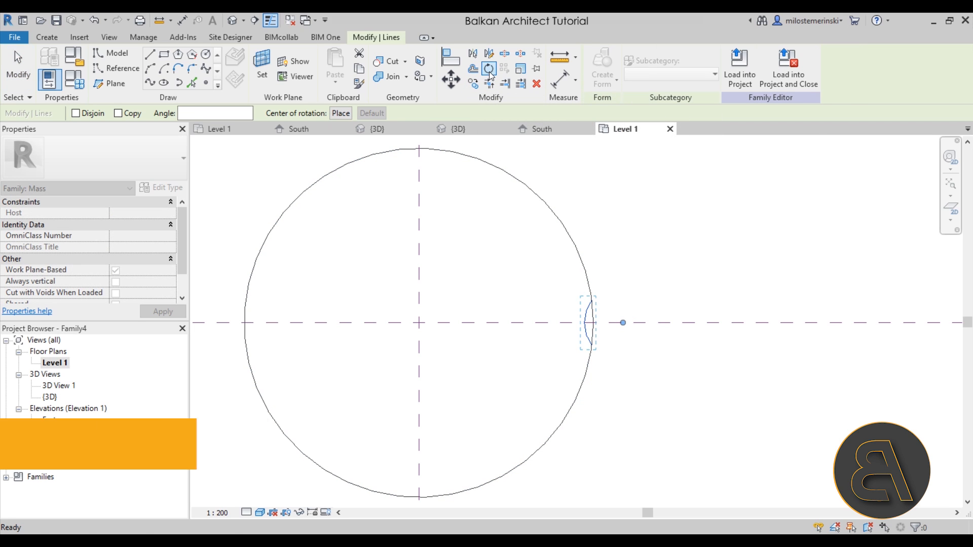
{"action": "left_click", "coordinate": [341, 113]}
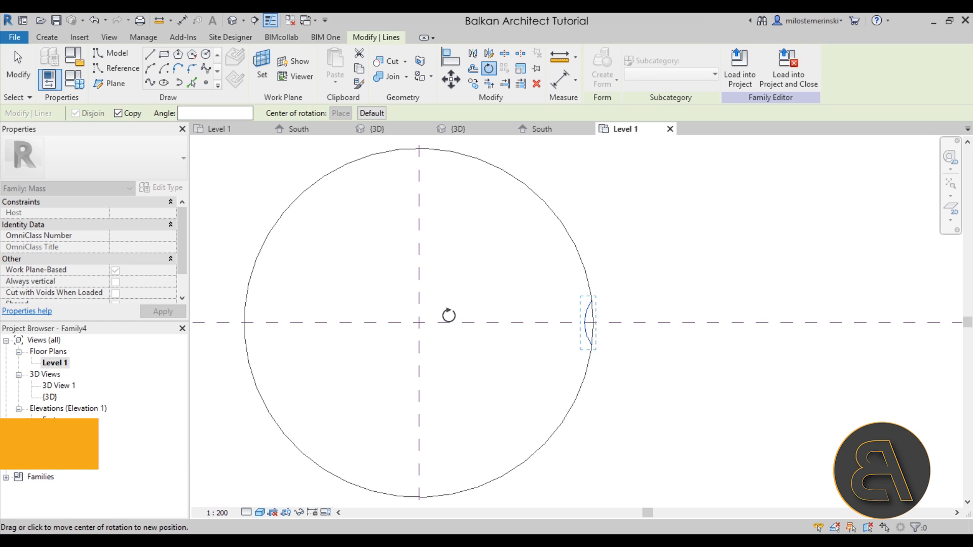
{"action": "left_click", "coordinate": [420, 323]}
{"action": "left_click", "coordinate": [211, 117]}
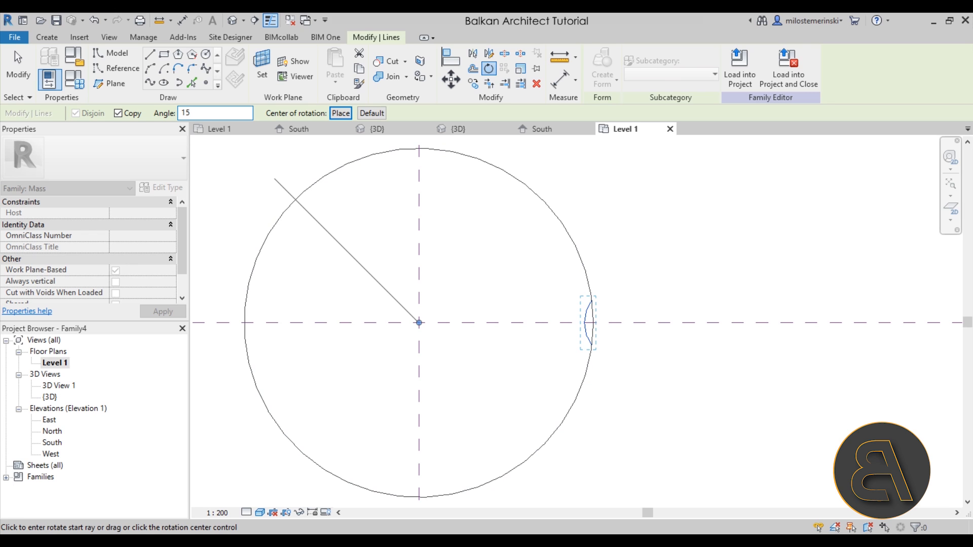
{"action": "type", "text": "15"}
{"action": "key", "text": "Return"}
{"action": "left_click", "coordinate": [649, 316]}
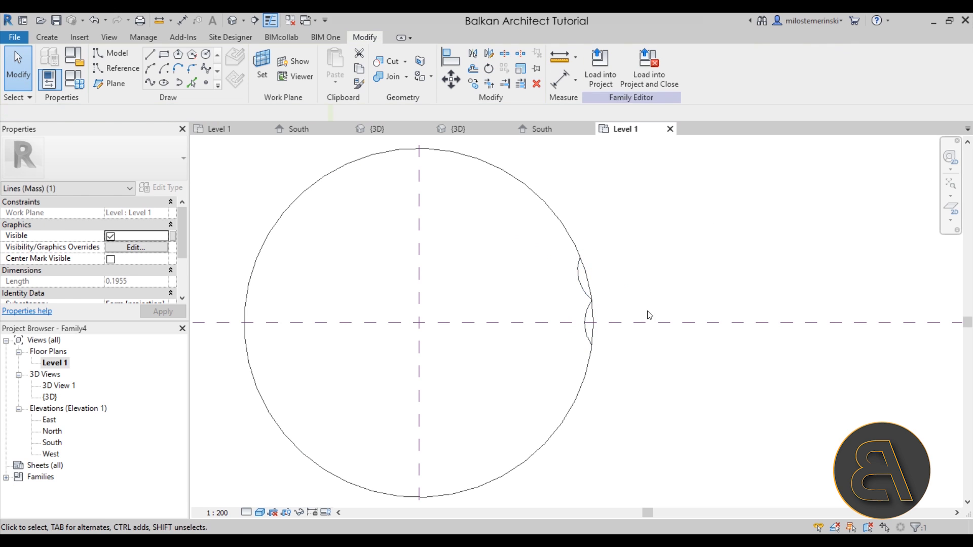
Rotate a copy of both arcs about the circle's centre so two more arcs continue the row counterclockwise
{"action": "left_click_drag", "start_coordinate": [549, 239], "coordinate": [631, 399]}
{"action": "left_click", "coordinate": [489, 68]}
{"action": "left_click", "coordinate": [129, 114]}
{"action": "left_click", "coordinate": [341, 113]}
{"action": "left_click", "coordinate": [419, 323]}
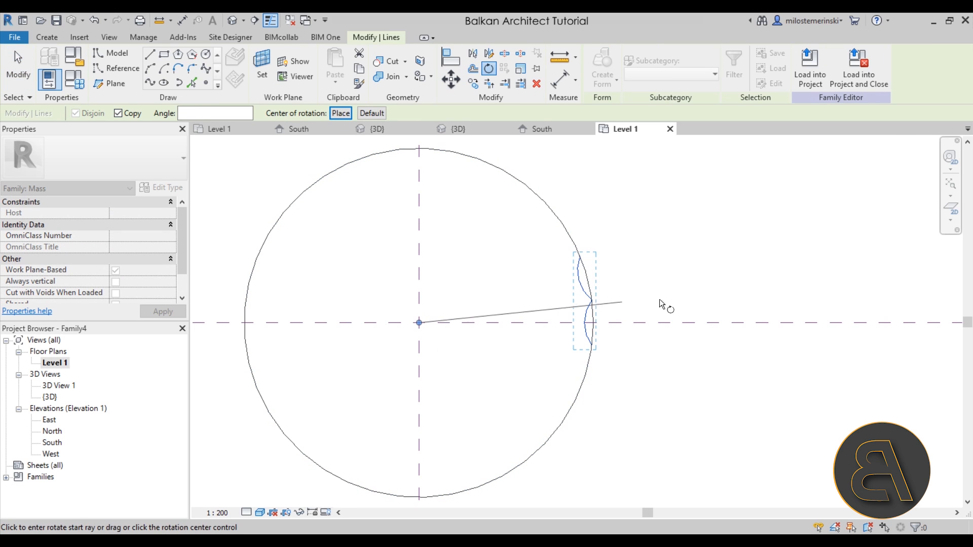
{"action": "left_click", "coordinate": [186, 114]}
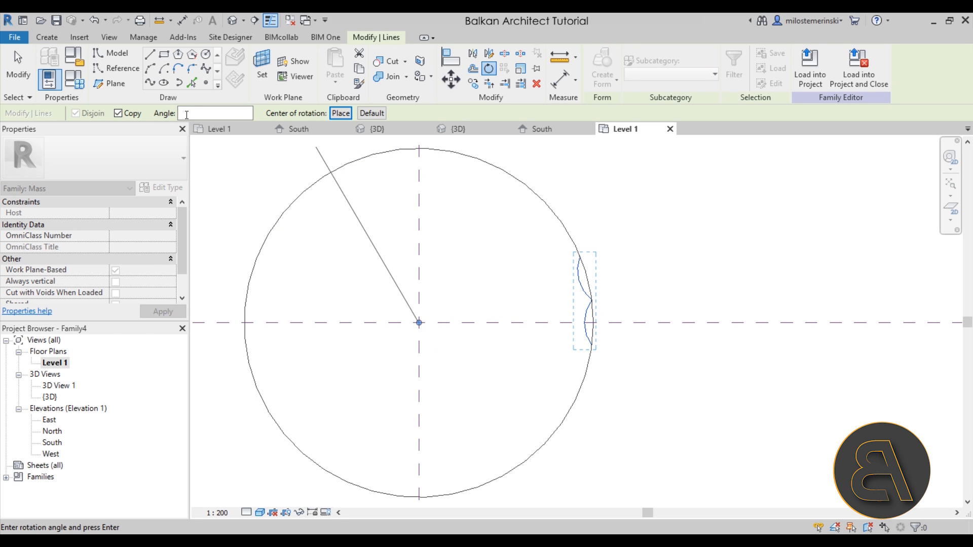
{"action": "key", "text": "Return"}
{"action": "middle_click_drag", "start_coordinate": [531, 261], "coordinate": [513, 289]}
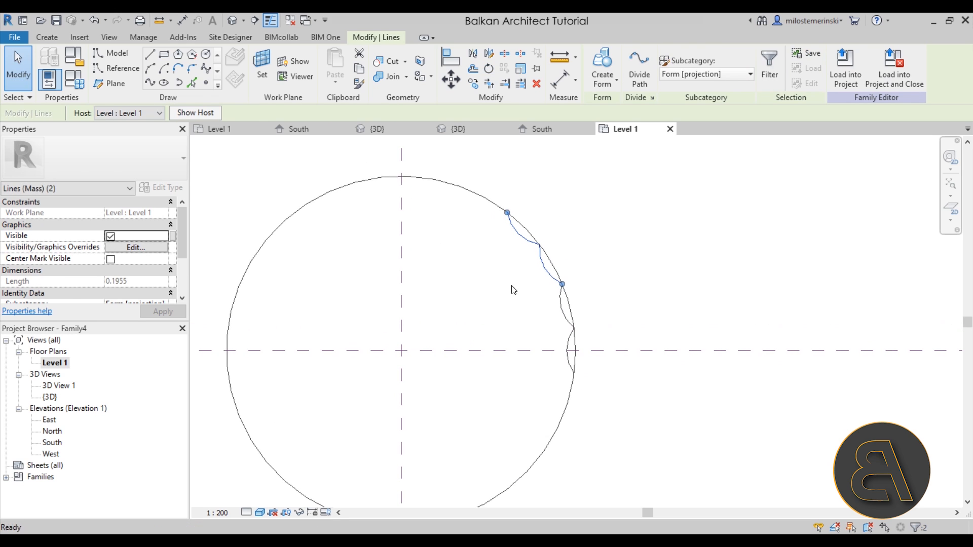
{"action": "key", "text": "Escape"}
Rotate a copy of the two newest arcs by 30° about the circle's centre
{"action": "left_click_drag", "start_coordinate": [488, 179], "coordinate": [570, 293]}
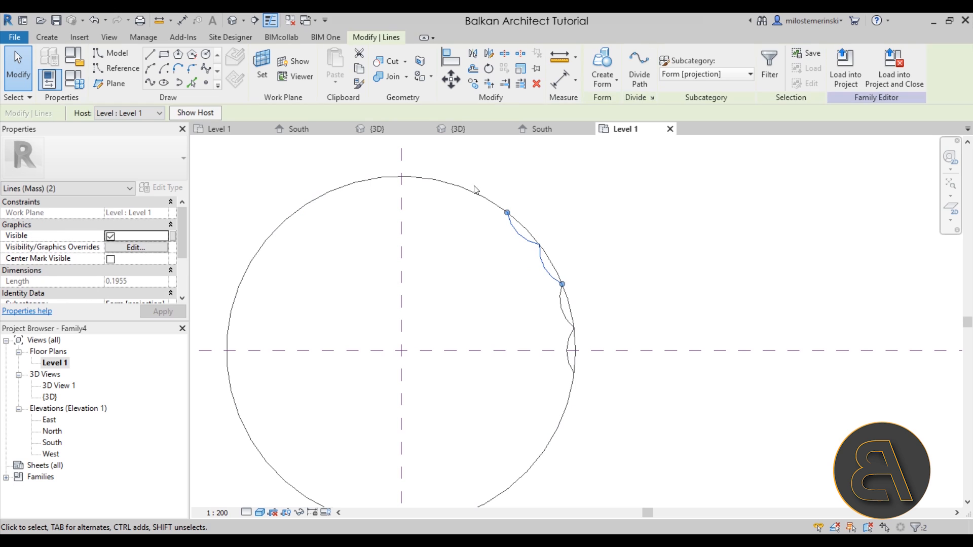
{"action": "left_click", "coordinate": [489, 70]}
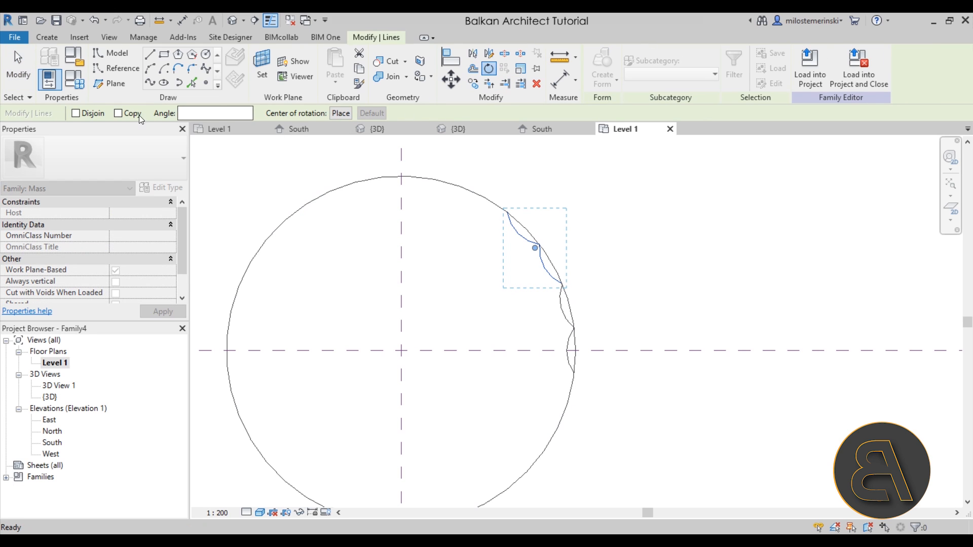
{"action": "left_click", "coordinate": [341, 113]}
{"action": "left_click", "coordinate": [401, 350]}
{"action": "left_click", "coordinate": [208, 113]}
{"action": "type", "text": "30"}
{"action": "key", "text": "Return"}
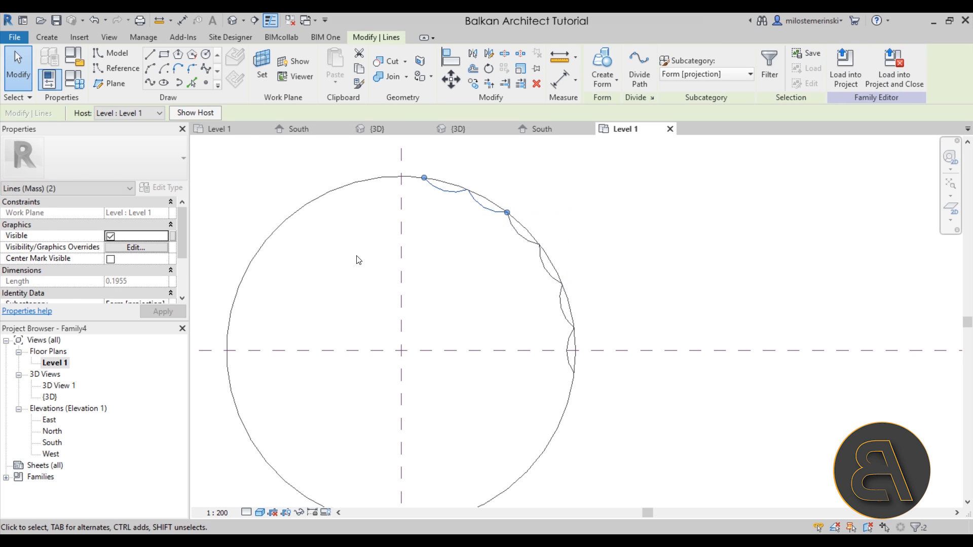
Rotate a copy of all six arcs about the circle's centre to fill the next quarter of the circle counterclockwise
{"action": "left_click_drag", "start_coordinate": [417, 156], "coordinate": [655, 446]}
{"action": "left_click", "coordinate": [488, 74]}
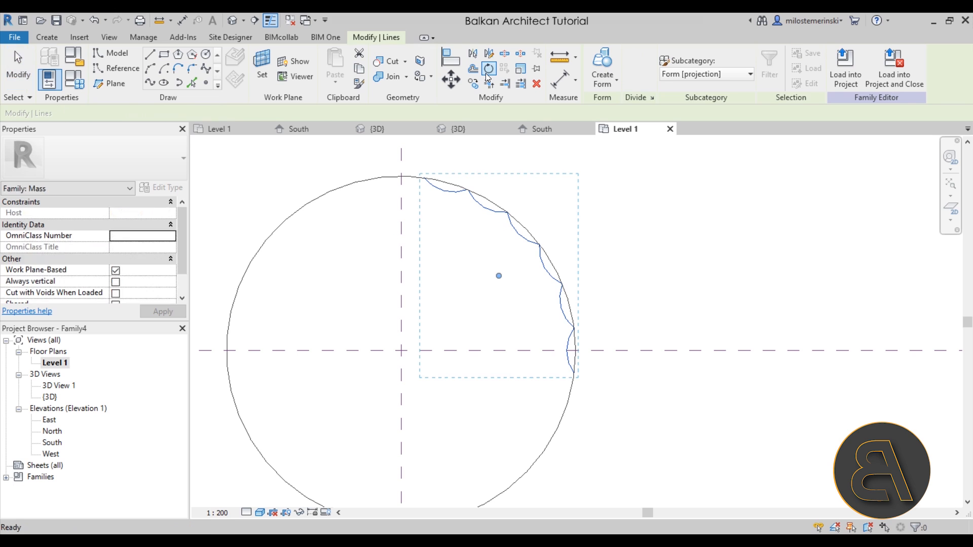
{"action": "left_click", "coordinate": [346, 117]}
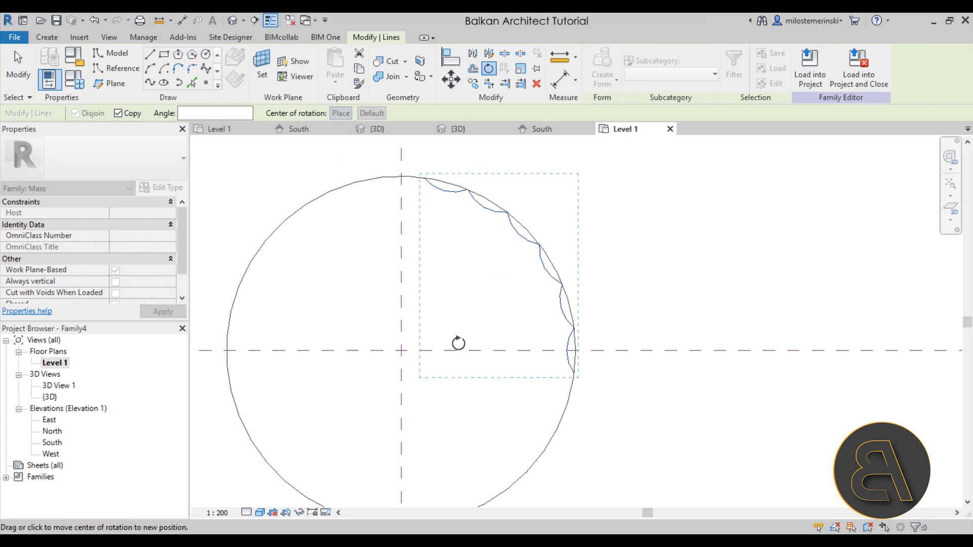
{"action": "left_click", "coordinate": [402, 350]}
{"action": "left_click", "coordinate": [228, 113]}
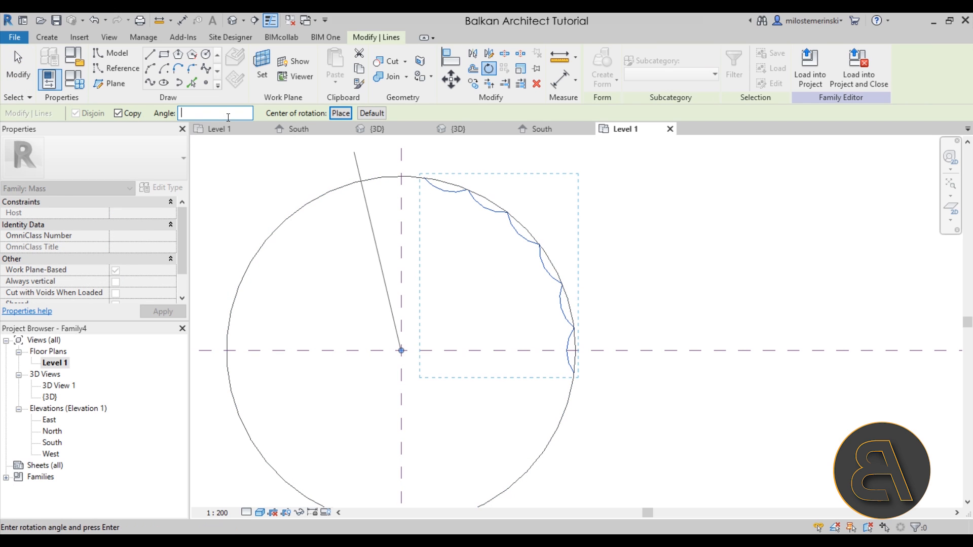
{"action": "key", "text": "Return"}
Rotate a copy of the twelve arcs by 180° about the intersection of the reference planes to complete the fluted ring
{"action": "middle_click_drag", "start_coordinate": [280, 387], "coordinate": [410, 391]}
{"action": "middle_click_drag", "start_coordinate": [427, 288], "coordinate": [342, 274]}
{"action": "left_click_drag", "start_coordinate": [251, 160], "coordinate": [702, 420]}
{"action": "left_click", "coordinate": [489, 70]}
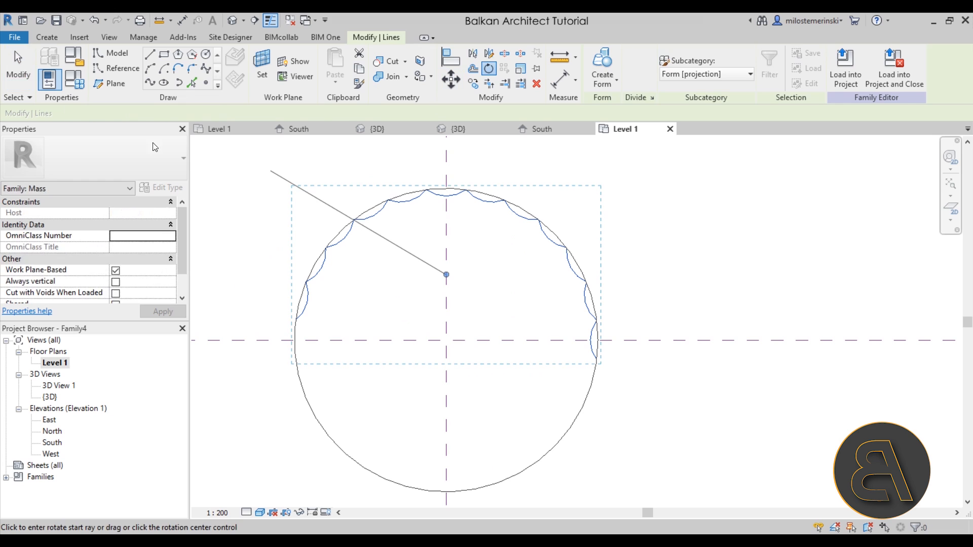
{"action": "left_click", "coordinate": [119, 113]}
{"action": "left_click", "coordinate": [342, 113]}
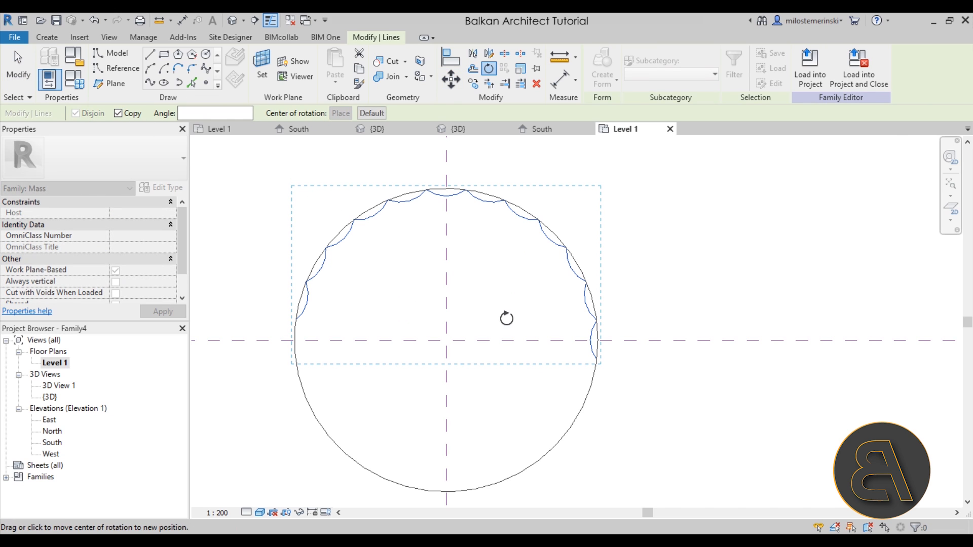
{"action": "left_click", "coordinate": [446, 340]}
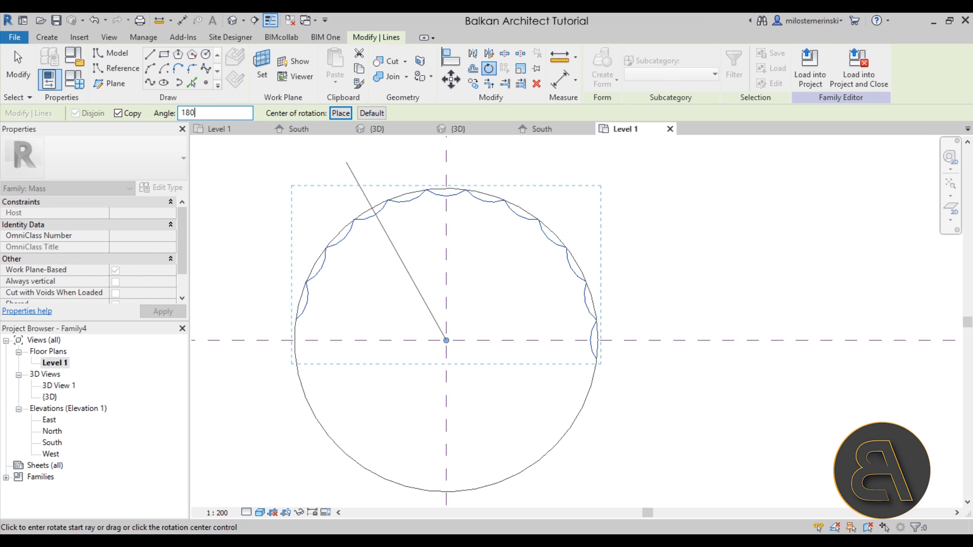
{"action": "key", "text": "Return"}
Delete the original circle, keeping only the ring of arcs
{"action": "key", "text": "Escape"}
{"action": "left_click", "coordinate": [553, 233]}
{"action": "key", "text": "Delete"}
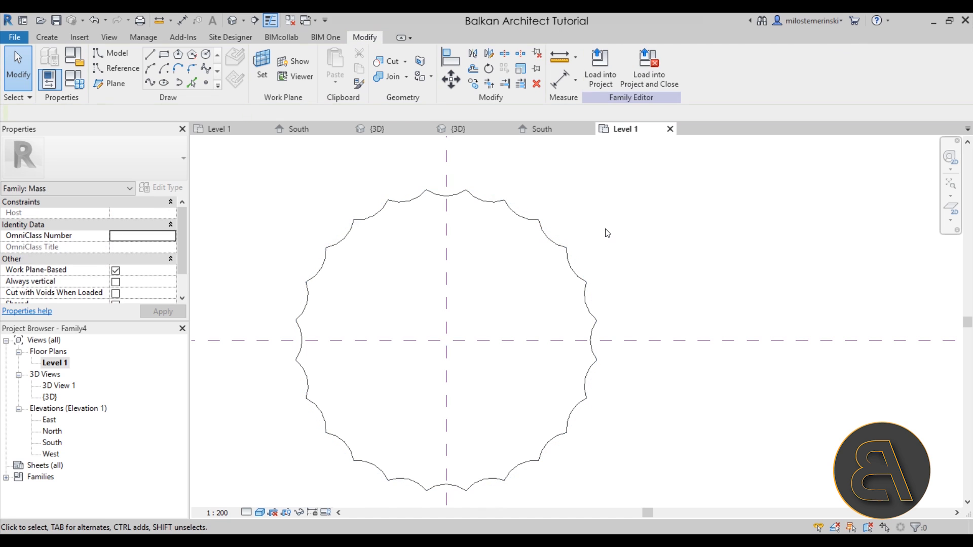
In the default 3D view, copy the complete fluted profile chain and paste it aligned to the same place
{"action": "left_click", "coordinate": [233, 20]}
{"action": "middle_click_drag", "start_coordinate": [533, 363], "coordinate": [543, 454], "text": "shift"}
{"action": "mouse_move", "coordinate": [582, 421]}
{"action": "middle_mouse_down", "text": "shift"}
{"action": "mouse_move", "coordinate": [608, 340]}
{"action": "mouse_move", "coordinate": [598, 425]}
{"action": "middle_mouse_up", "text": "shift"}
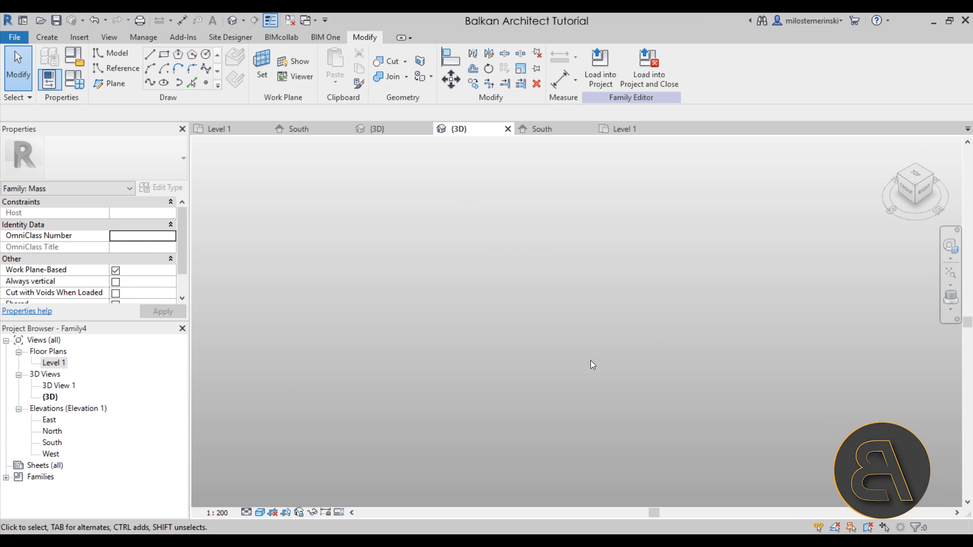
{"action": "middle_click_drag", "start_coordinate": [471, 147], "coordinate": [465, 291]}
{"action": "scroll", "coordinate": [465, 291], "scroll_direction": "up", "scroll_amount": 4}
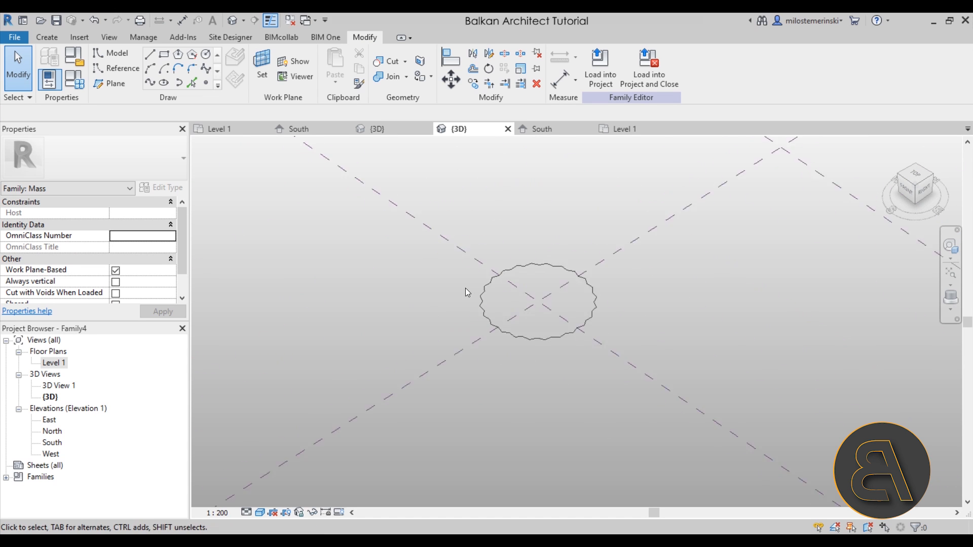
{"action": "key", "text": "Tab"}
{"action": "left_click", "coordinate": [524, 265]}
{"action": "scroll", "coordinate": [394, 315], "scroll_direction": "down", "scroll_amount": 2}
{"action": "middle_click_drag", "start_coordinate": [497, 404], "coordinate": [521, 413], "text": "shift"}
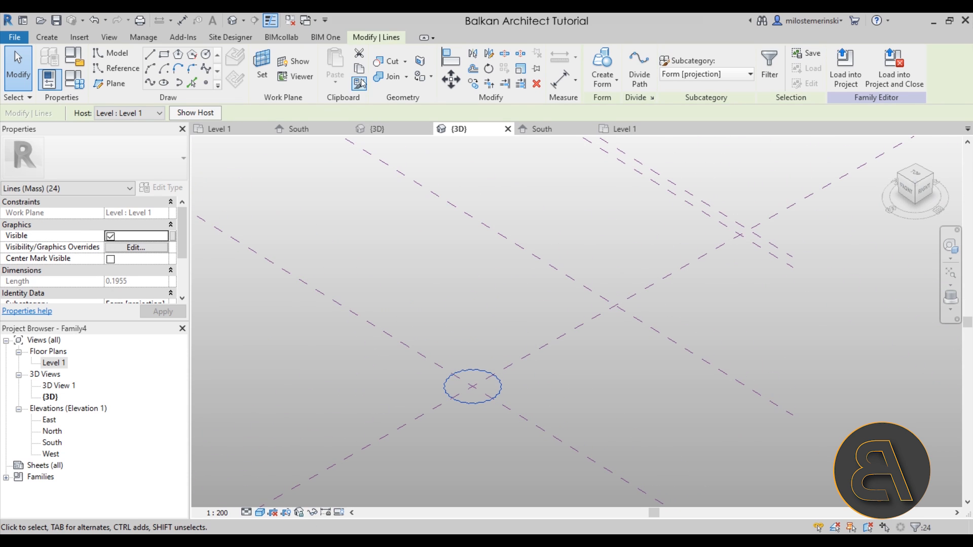
{"action": "left_click", "coordinate": [360, 72]}
{"action": "left_click", "coordinate": [335, 81]}
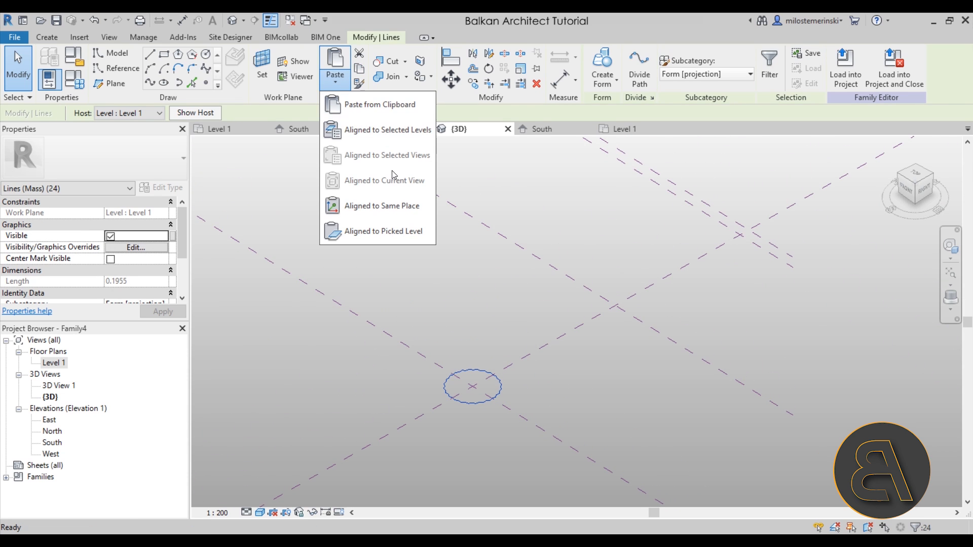
{"action": "left_click", "coordinate": [387, 206]}
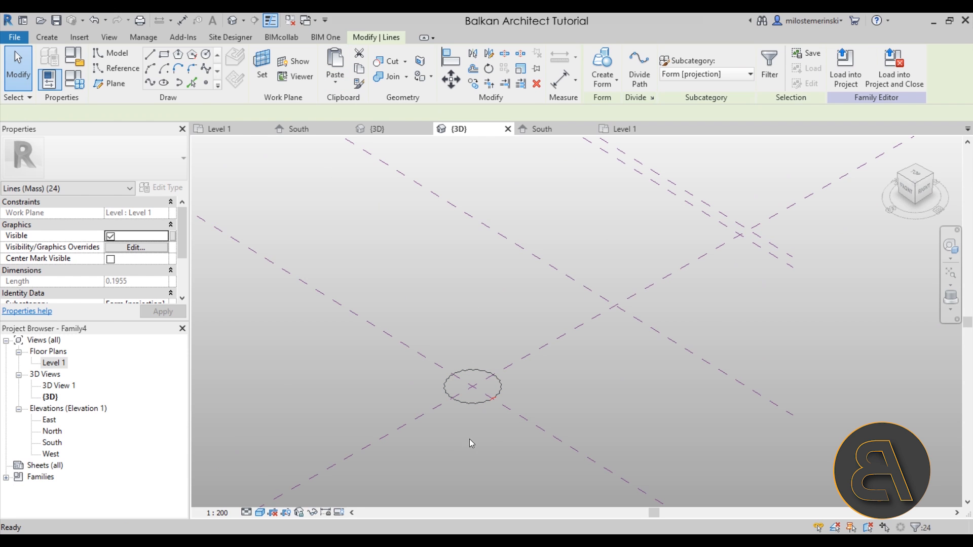
Change the host of the pasted fluted profile to Reference Plane : middle
{"action": "scroll", "coordinate": [451, 405], "scroll_direction": "up", "scroll_amount": 5}
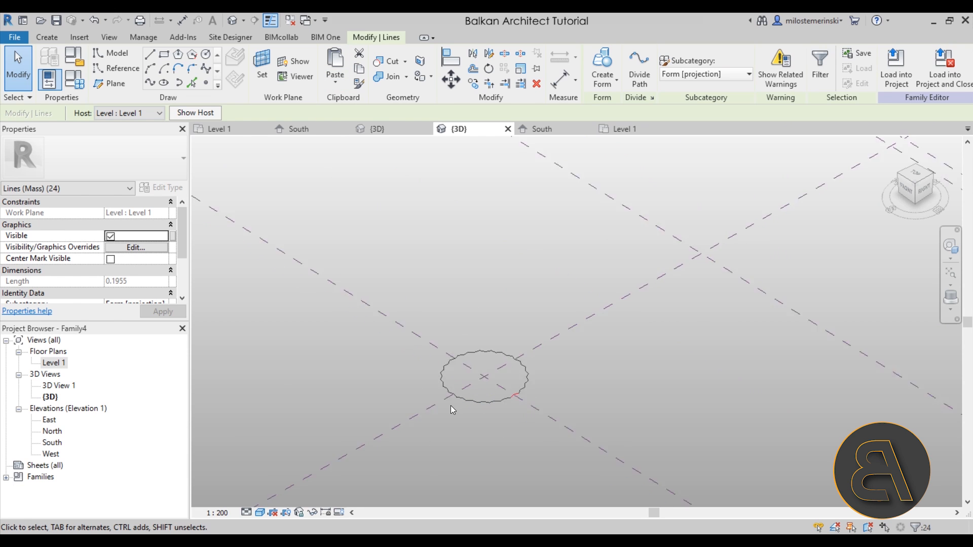
{"action": "scroll", "coordinate": [529, 406], "scroll_direction": "up", "scroll_amount": 2}
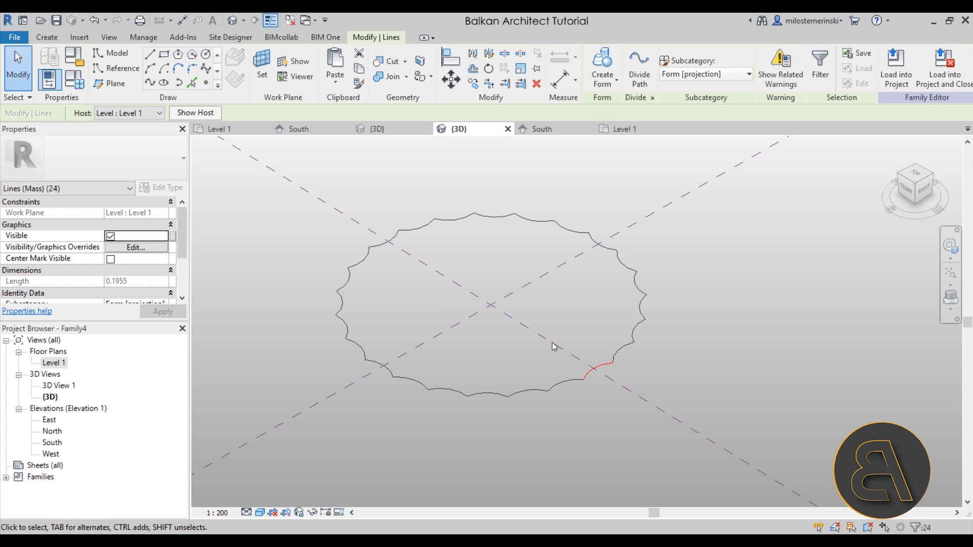
{"action": "scroll", "coordinate": [464, 375], "scroll_direction": "down", "scroll_amount": 5}
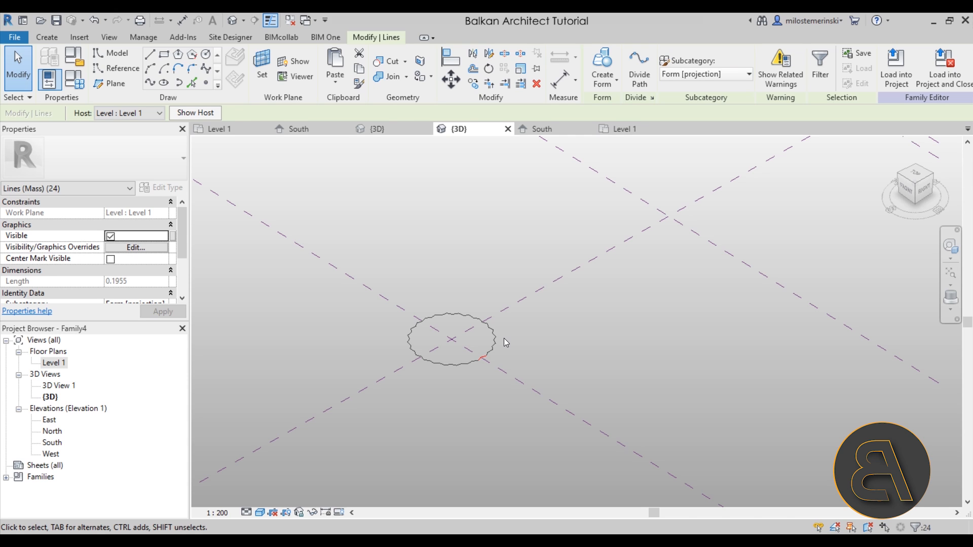
{"action": "left_click", "coordinate": [131, 114]}
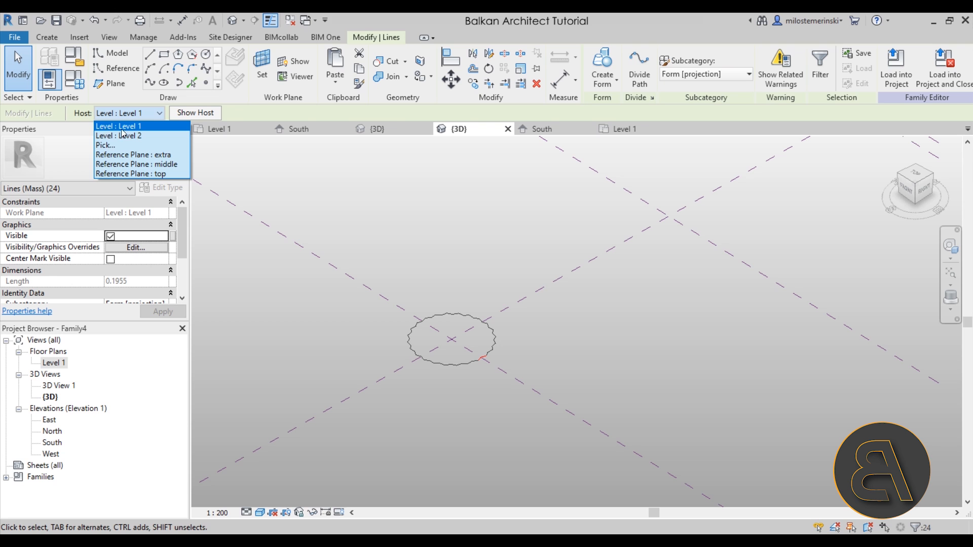
{"action": "left_click", "coordinate": [137, 164]}
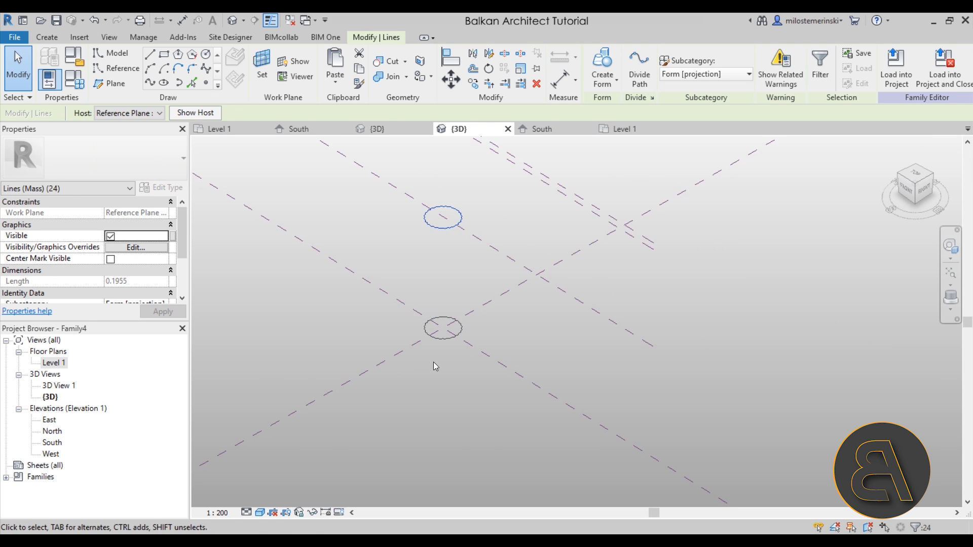
{"action": "scroll", "coordinate": [433, 213], "scroll_direction": "up", "scroll_amount": 5}
{"action": "middle_click_drag", "start_coordinate": [476, 266], "coordinate": [435, 257]}
{"action": "scroll", "coordinate": [471, 273], "scroll_direction": "down", "scroll_amount": 5}
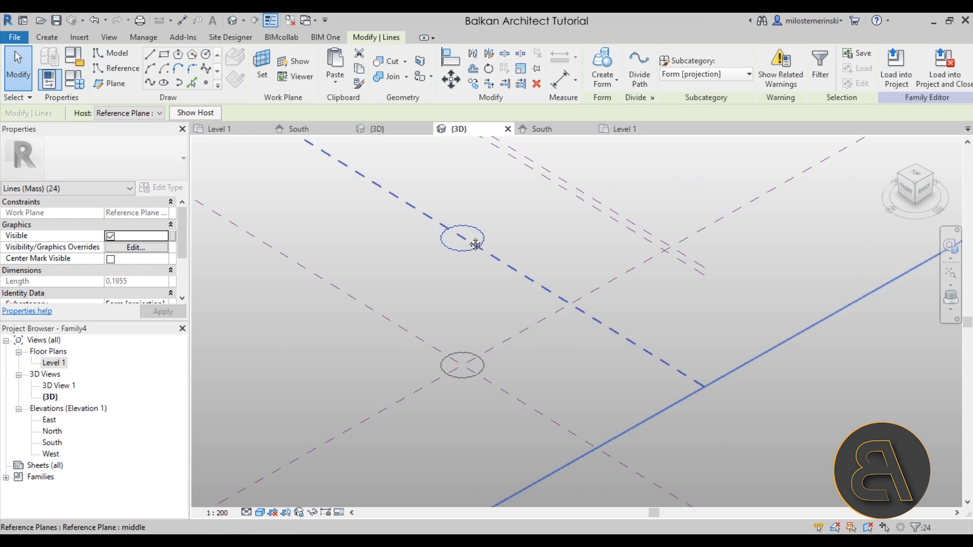
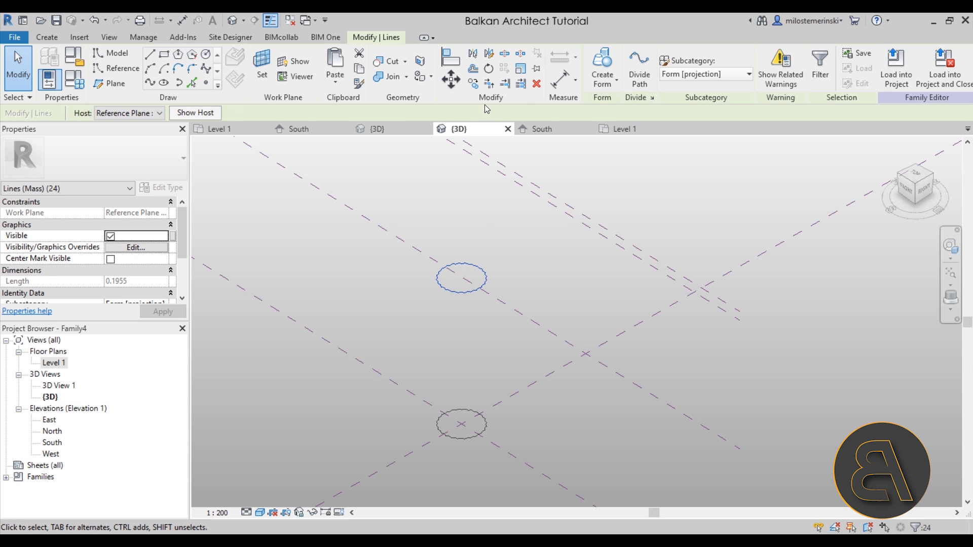
Scale the fluted profile on the middle reference plane numerically by 1.1 about its centre
{"action": "left_click", "coordinate": [521, 70]}
{"action": "left_click", "coordinate": [152, 116]}
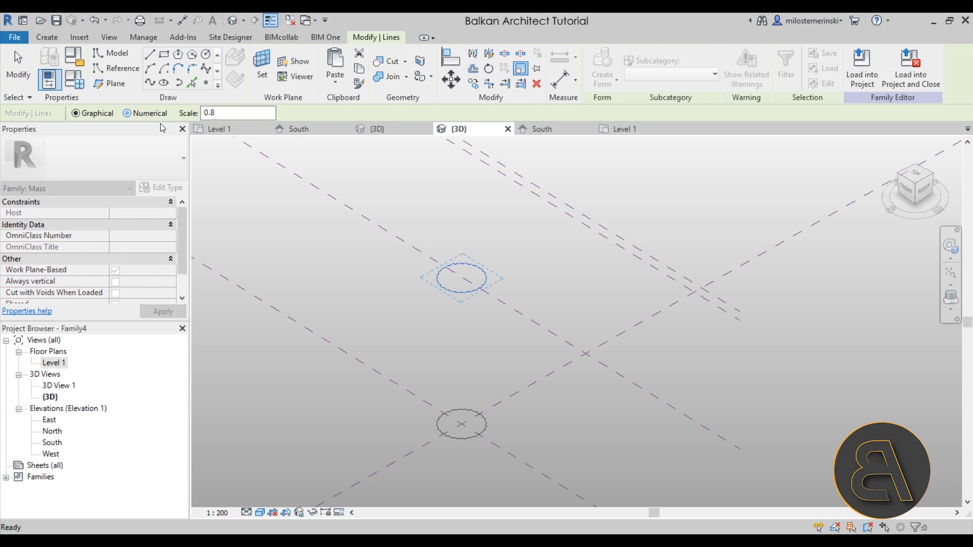
{"action": "type", "text": "1.1"}
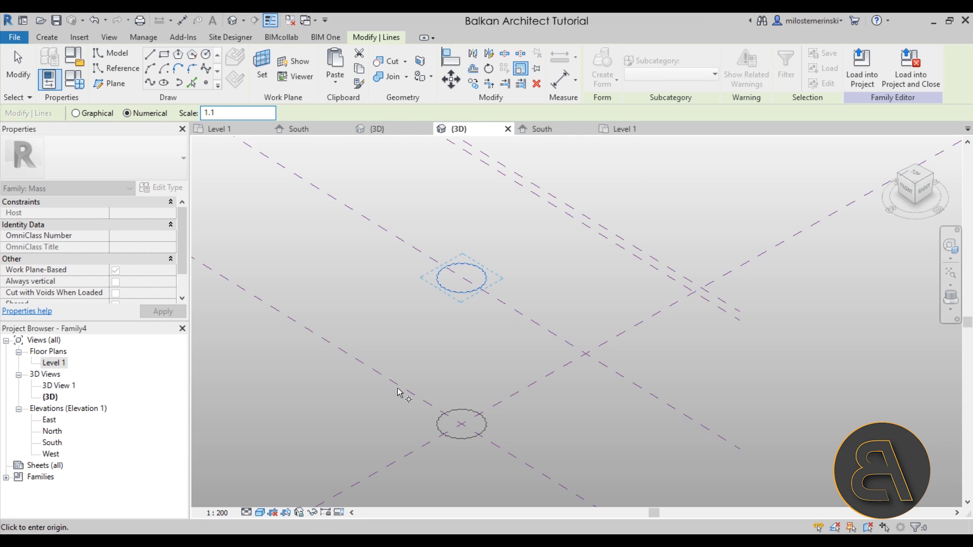
{"action": "left_click", "coordinate": [462, 278]}
{"action": "middle_click_drag", "start_coordinate": [466, 203], "coordinate": [458, 235]}
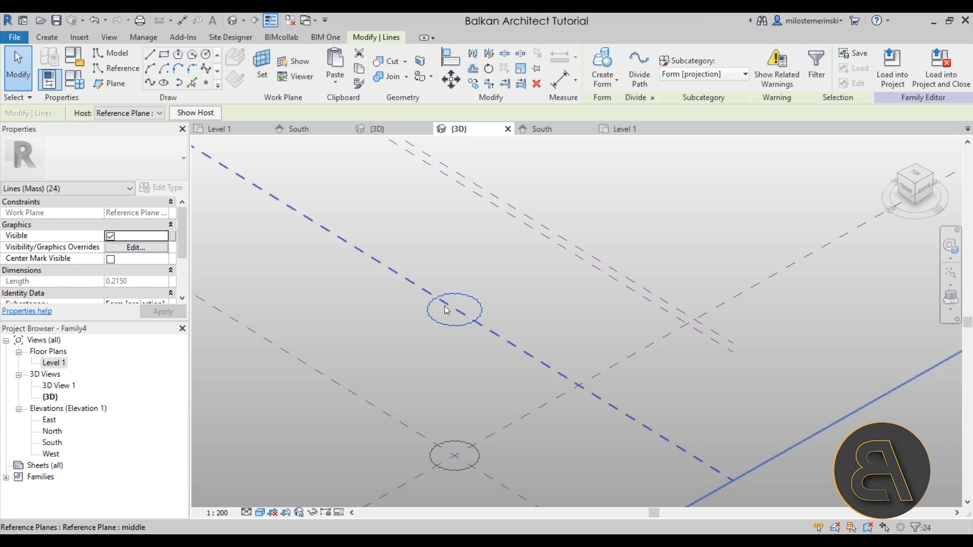
Paste another fluted profile aligned to the same place and change its host to Reference Plane : top
{"action": "left_click", "coordinate": [333, 85]}
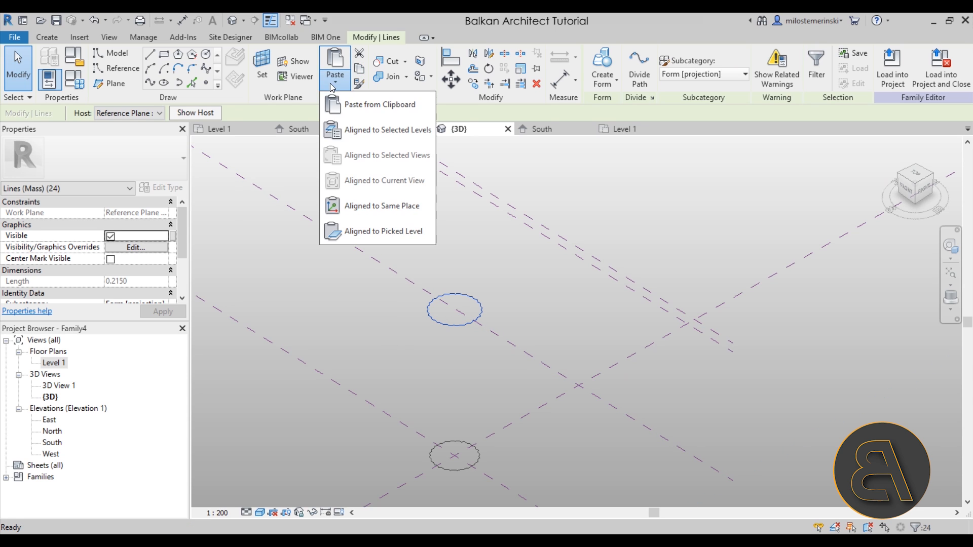
{"action": "left_click", "coordinate": [372, 205]}
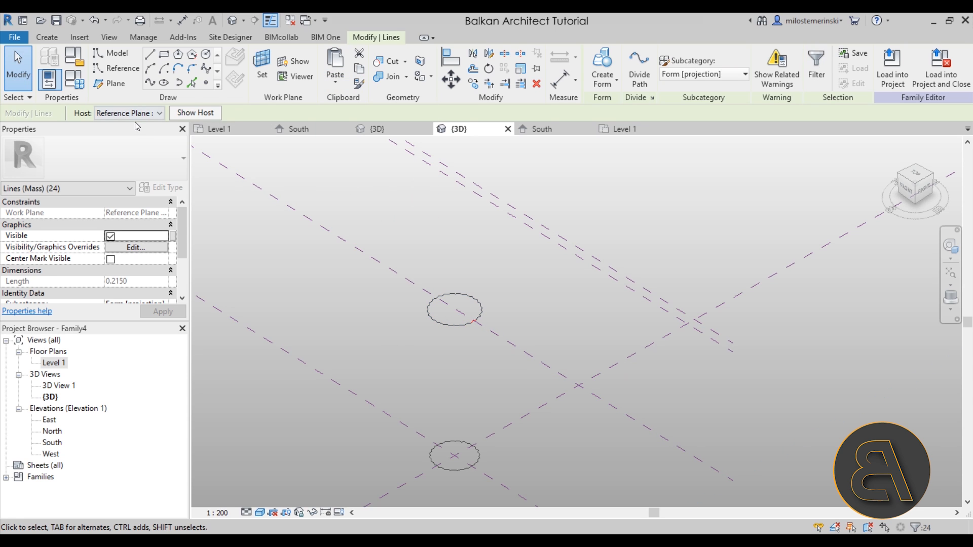
{"action": "left_click", "coordinate": [127, 113]}
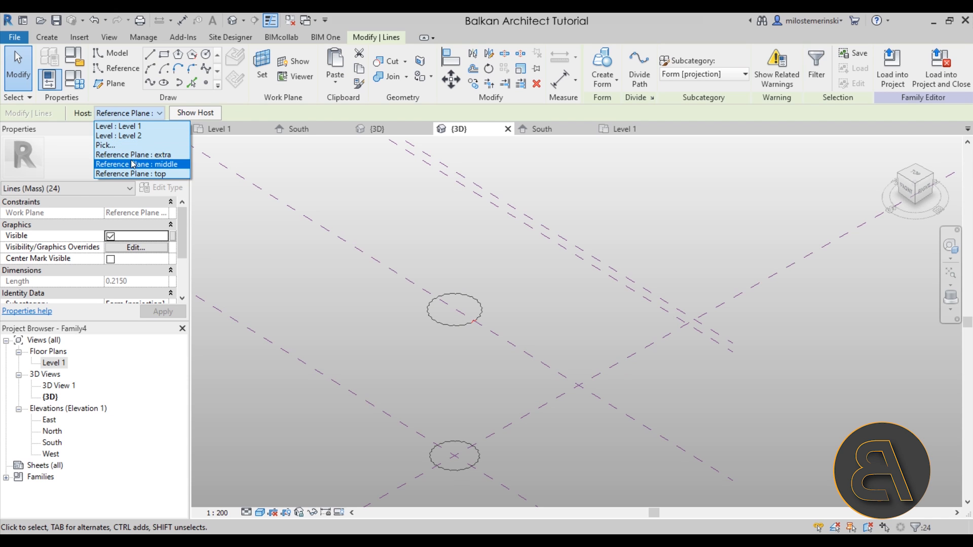
{"action": "left_click", "coordinate": [124, 174]}
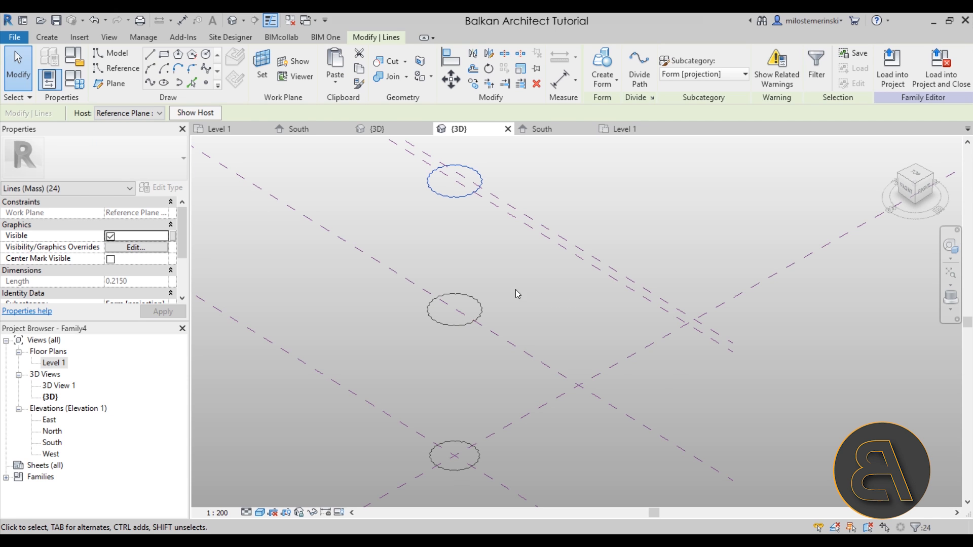
Scale the fluted profile on the top reference plane numerically by 0.8 about its centre
{"action": "left_click", "coordinate": [522, 71]}
{"action": "left_click", "coordinate": [147, 113]}
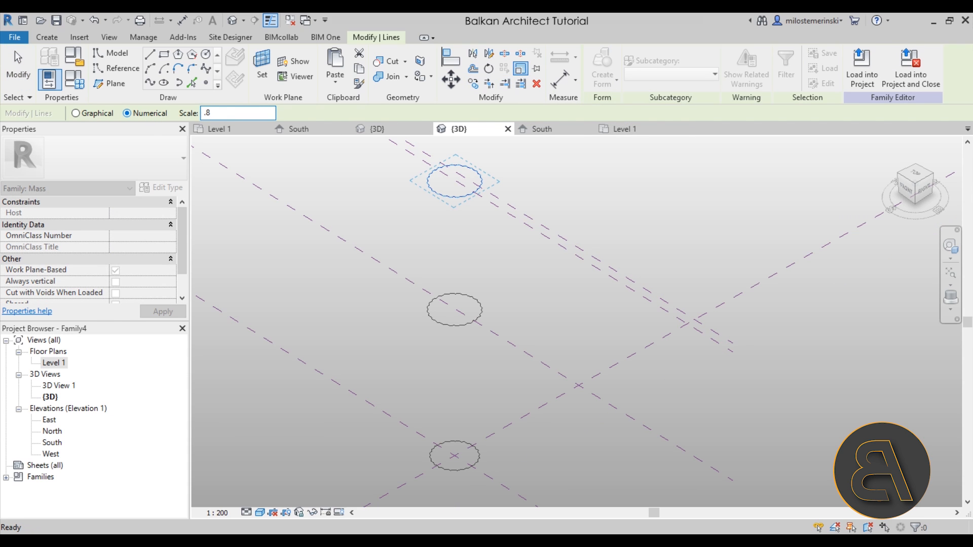
{"action": "left_click", "coordinate": [454, 181]}
{"action": "middle_click_drag", "start_coordinate": [488, 263], "coordinate": [541, 412], "text": "shift"}
Select all three fluted profiles and create a solid form through them as the column shaft
{"action": "key", "text": "Escape"}
{"action": "left_click_drag", "start_coordinate": [437, 179], "coordinate": [537, 426]}
{"action": "middle_click_drag", "start_coordinate": [537, 426], "coordinate": [527, 314], "text": "shift"}
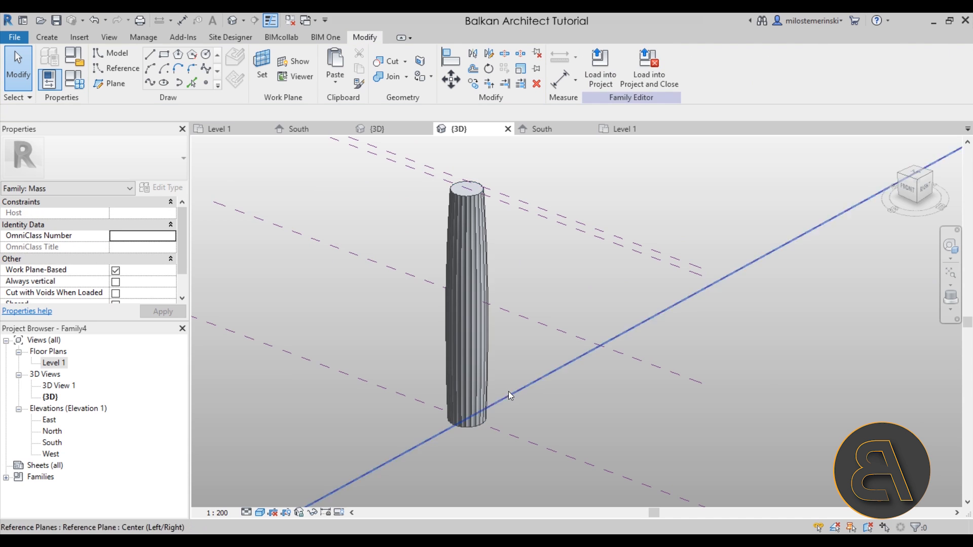
{"action": "middle_click_drag", "start_coordinate": [567, 444], "coordinate": [500, 327], "text": "shift"}
Align the top face of the fluted shaft to Reference Plane : top
{"action": "scroll", "coordinate": [535, 242], "scroll_direction": "up", "scroll_amount": 3}
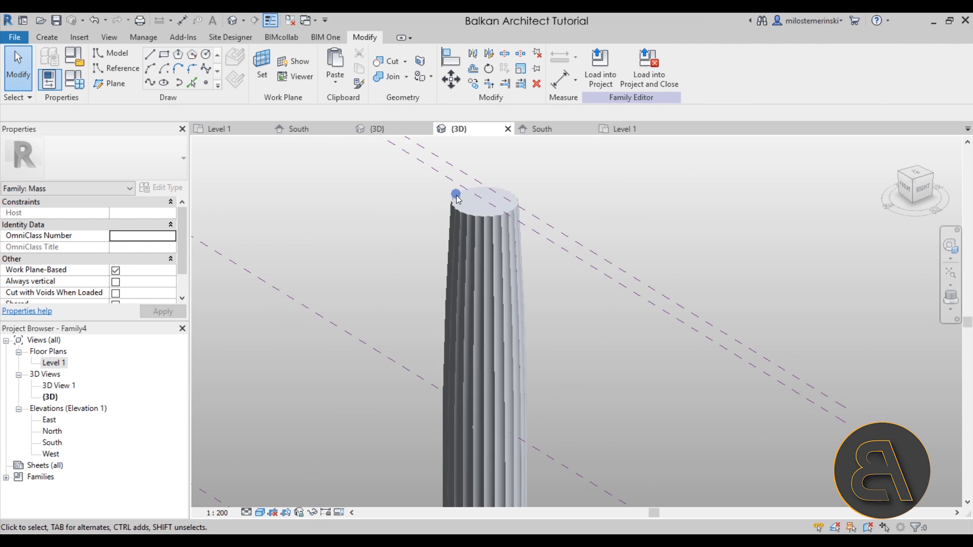
{"action": "middle_click_drag", "start_coordinate": [556, 255], "coordinate": [565, 303]}
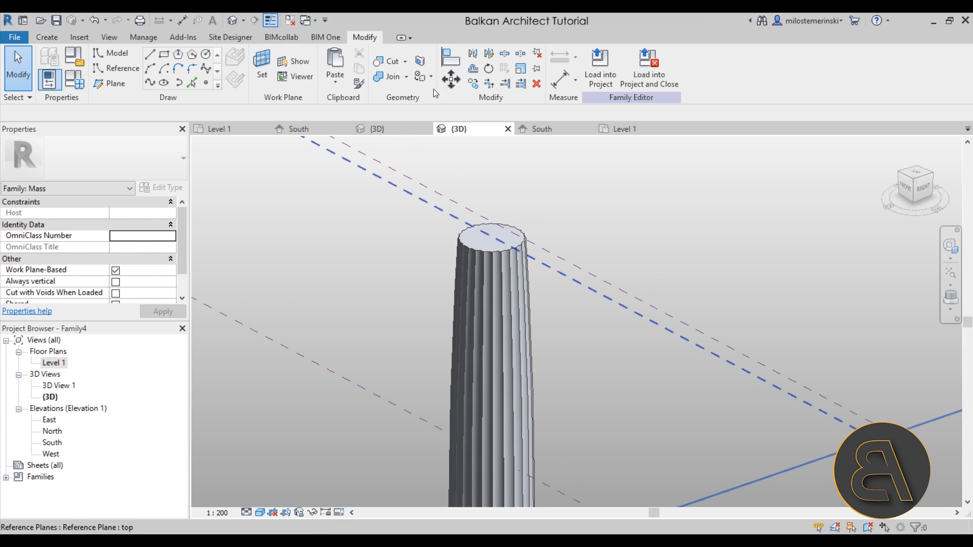
{"action": "left_click", "coordinate": [455, 60]}
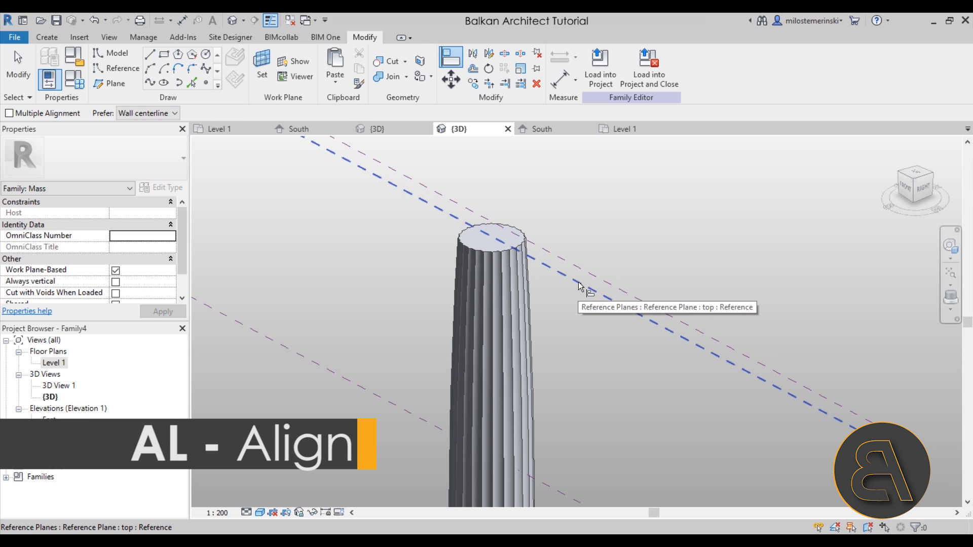
{"action": "scroll", "coordinate": [579, 287], "scroll_direction": "down", "scroll_amount": 5}
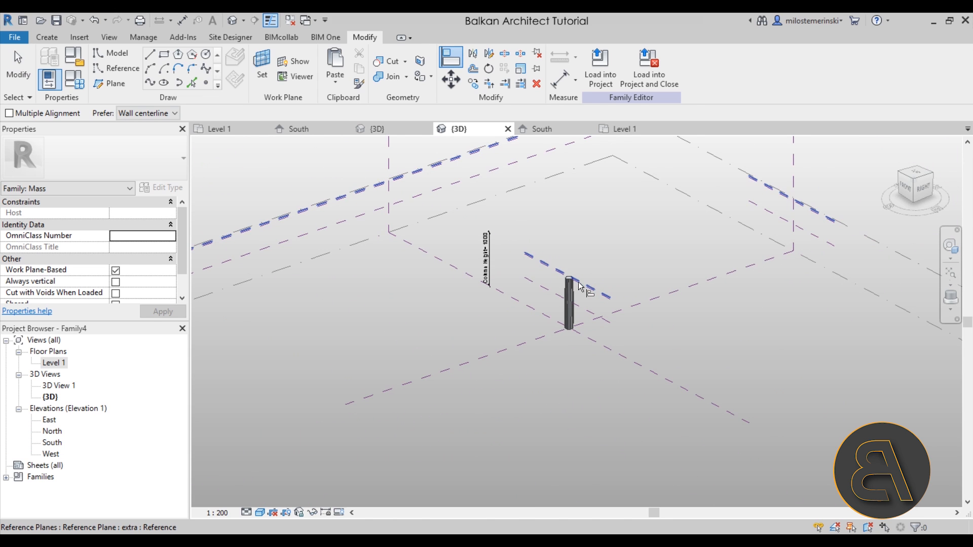
{"action": "scroll", "coordinate": [580, 285], "scroll_direction": "up", "scroll_amount": 6}
{"action": "left_click", "coordinate": [573, 269]}
{"action": "scroll", "coordinate": [476, 223], "scroll_direction": "up", "scroll_amount": 4}
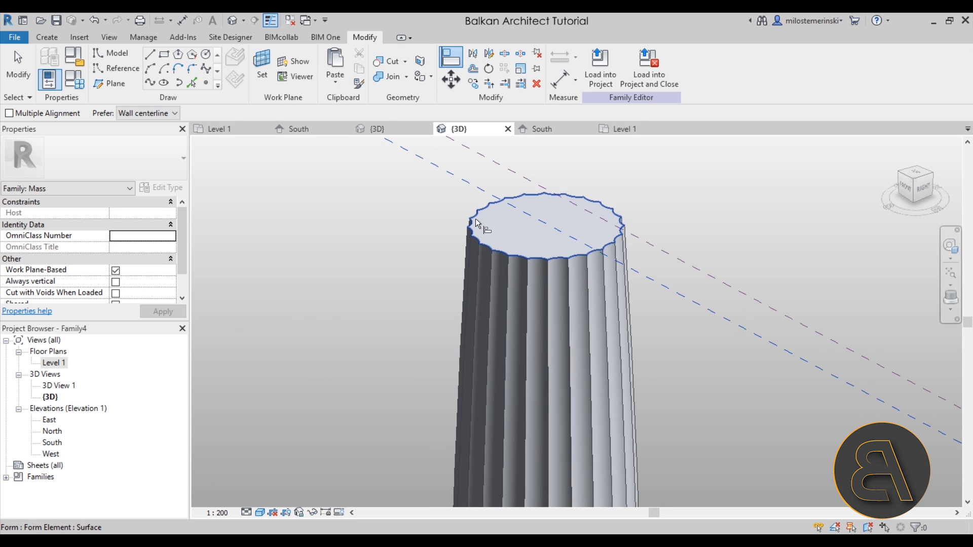
{"action": "left_click", "coordinate": [476, 223]}
{"action": "scroll", "coordinate": [685, 330], "scroll_direction": "down", "scroll_amount": 3}
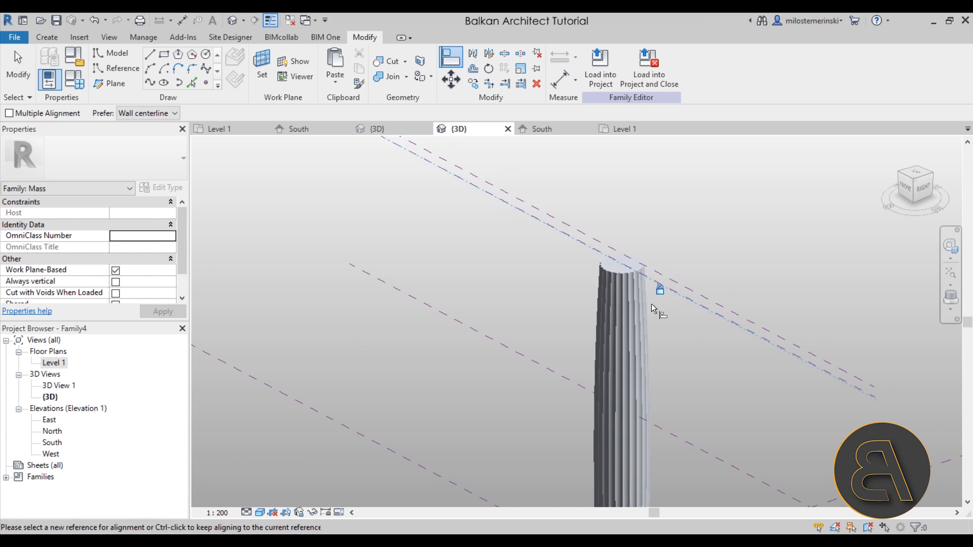
{"action": "key", "text": "Escape"}
{"action": "key", "text": "Escape"}
In the South elevation, draw a vertical model line about 0.78 long upward from the centre of the shaft's top
{"action": "scroll", "coordinate": [674, 339], "scroll_direction": "down", "scroll_amount": 4}
{"action": "middle_click_drag", "start_coordinate": [701, 371], "coordinate": [779, 380], "text": "shift"}
{"action": "scroll", "coordinate": [673, 354], "scroll_direction": "up", "scroll_amount": 4}
{"action": "double_click", "coordinate": [51, 443]}
{"action": "scroll", "coordinate": [543, 229], "scroll_direction": "up", "scroll_amount": 4}
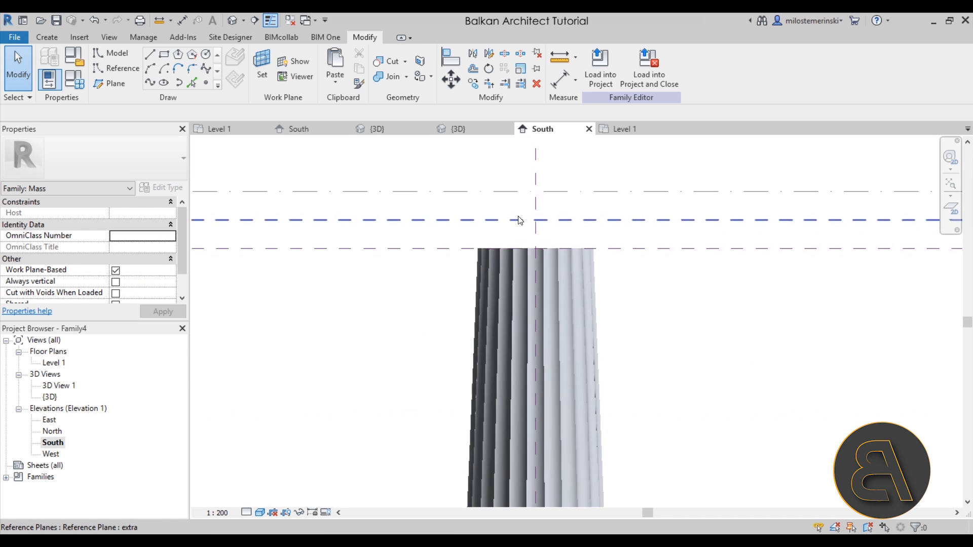
{"action": "scroll", "coordinate": [519, 220], "scroll_direction": "up", "scroll_amount": 2}
{"action": "left_click", "coordinate": [150, 54]}
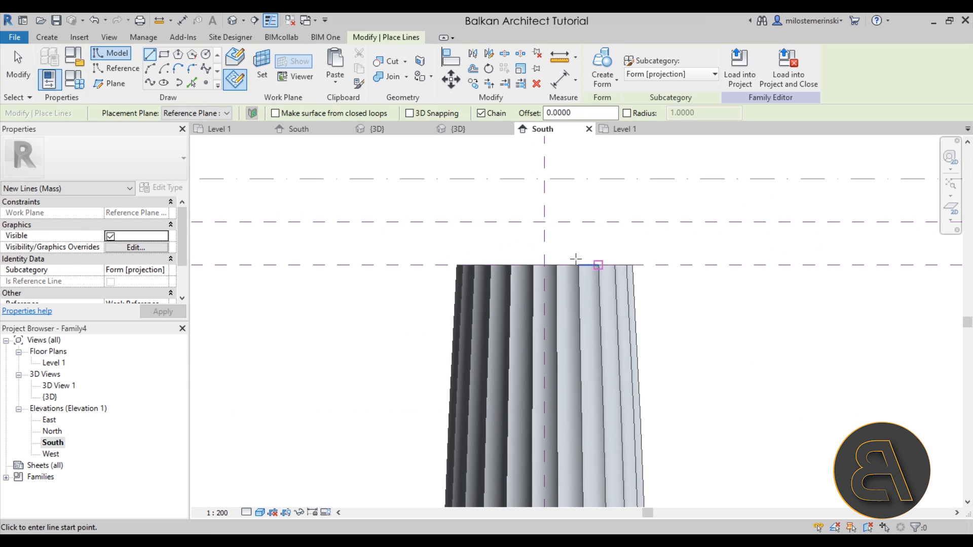
{"action": "left_click", "coordinate": [545, 265]}
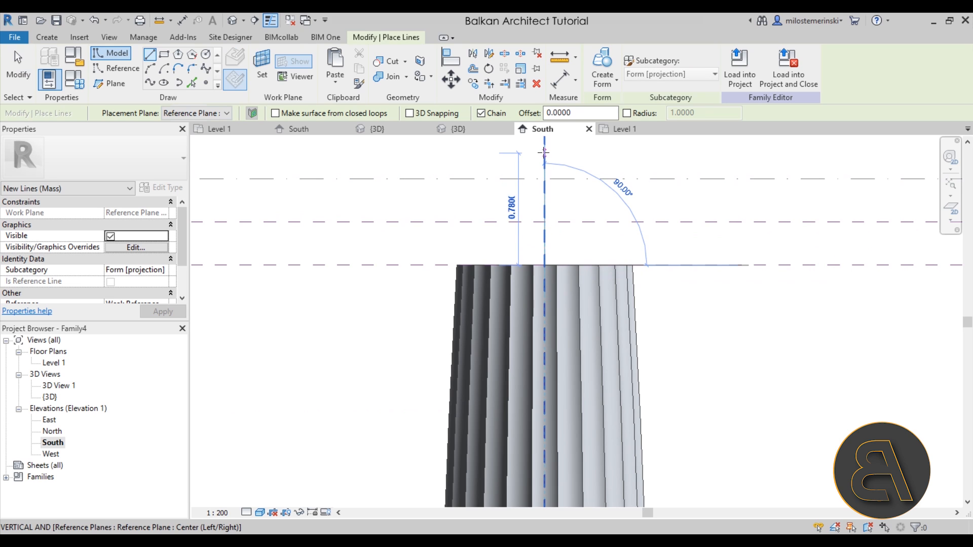
{"action": "left_click", "coordinate": [545, 153]}
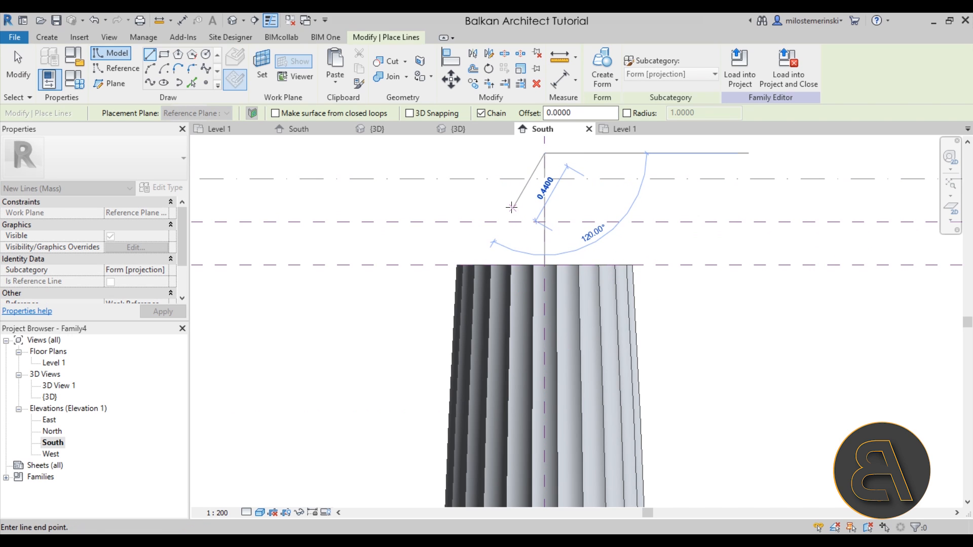
{"action": "key", "text": "Escape"}
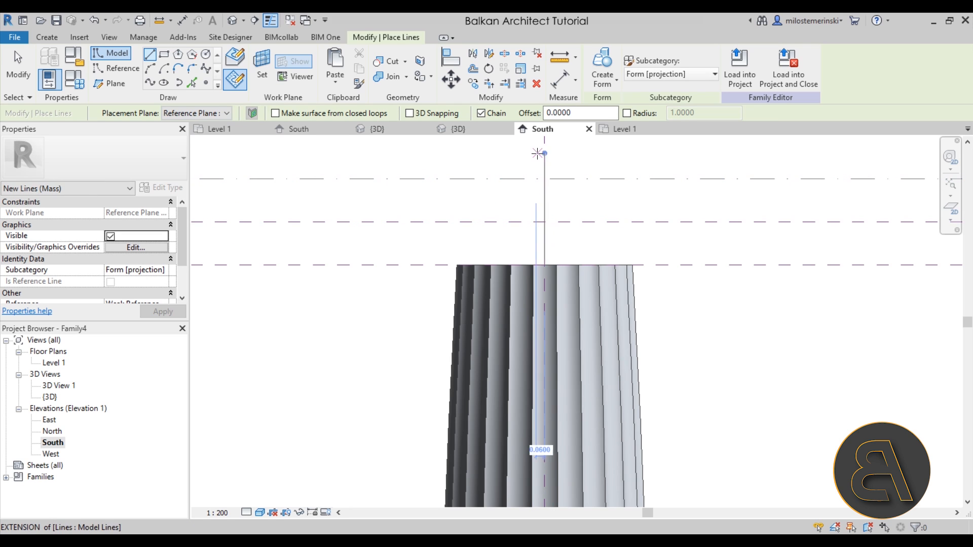
Draw a quarter arc of 0.3 radius from the shaft's upper left corner out to Reference Plane : extra
{"action": "left_click", "coordinate": [151, 70]}
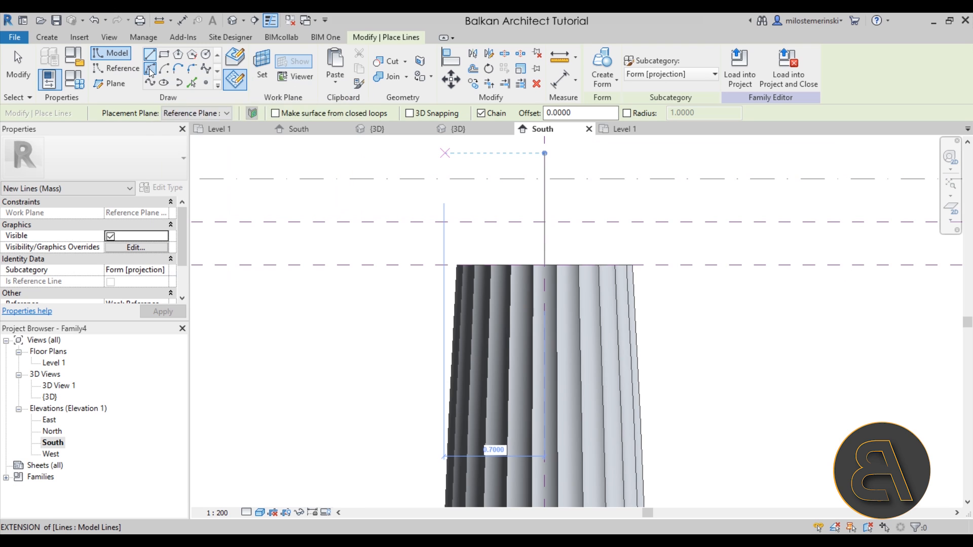
{"action": "scroll", "coordinate": [459, 268], "scroll_direction": "up", "scroll_amount": 3}
{"action": "left_click", "coordinate": [460, 269]}
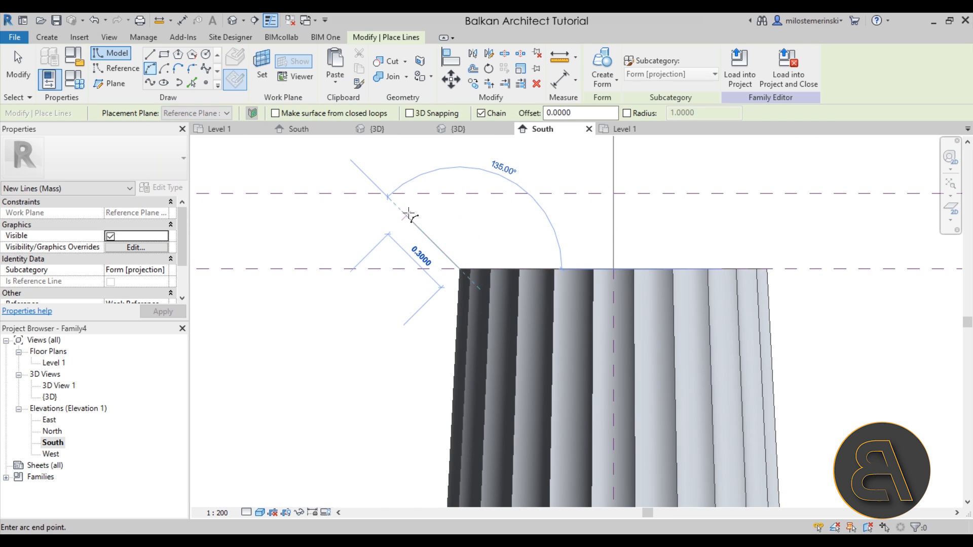
{"action": "left_click", "coordinate": [387, 195]}
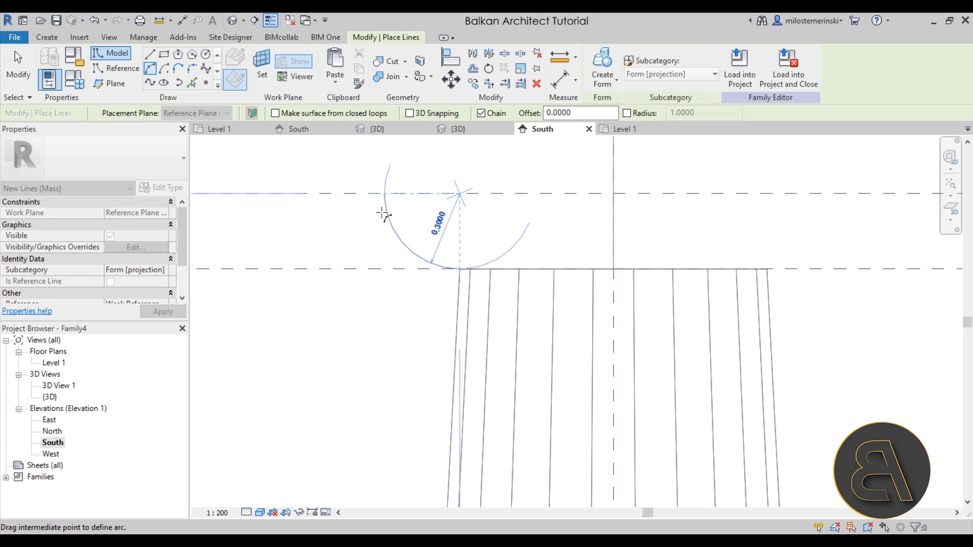
{"action": "left_click", "coordinate": [383, 213]}
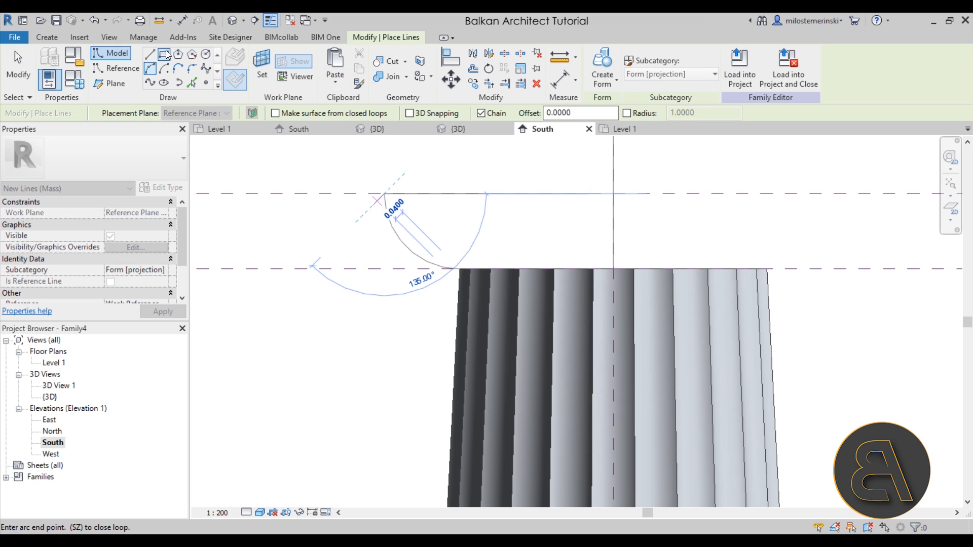
Close the capital profile with straight lines along the extra and top reference planes and the column's centreline
{"action": "left_click", "coordinate": [150, 54]}
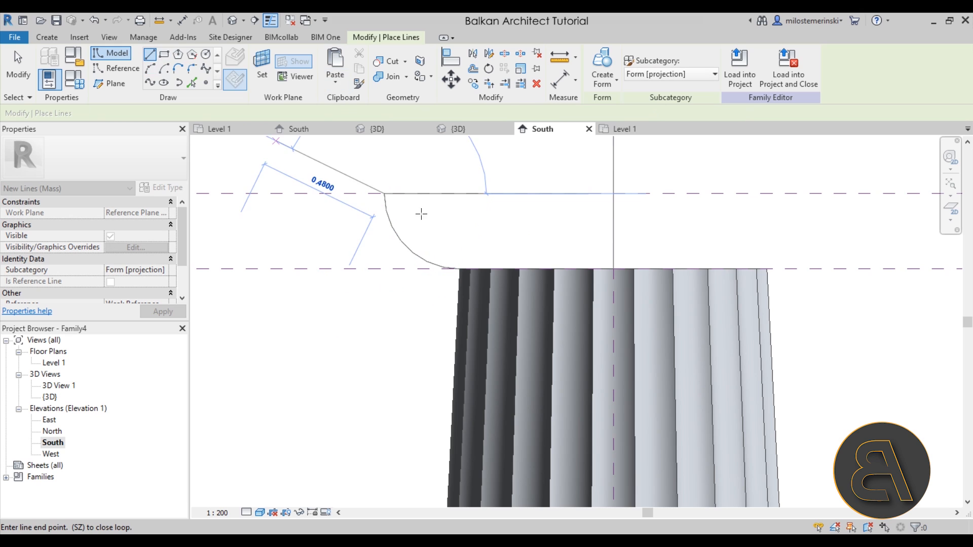
{"action": "left_click", "coordinate": [615, 193]}
{"action": "left_click", "coordinate": [460, 269]}
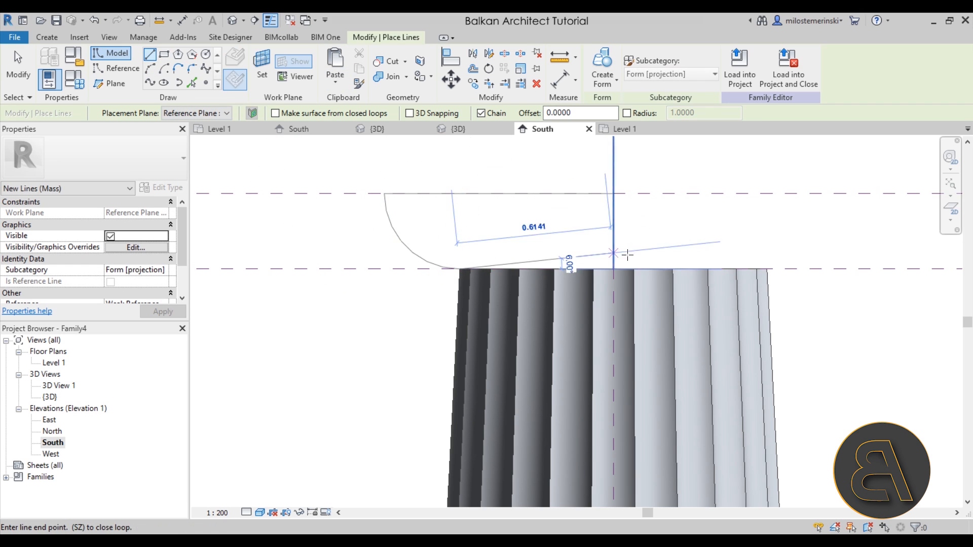
{"action": "left_click", "coordinate": [614, 269]}
{"action": "left_click", "coordinate": [614, 269]}
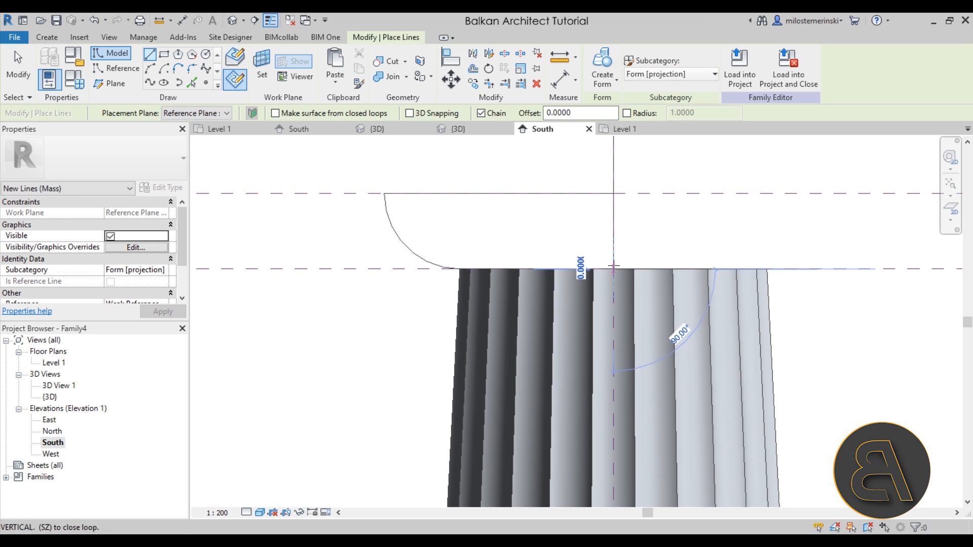
{"action": "left_click", "coordinate": [613, 193]}
{"action": "key", "text": "Escape"}
{"action": "key", "text": "Escape"}
Create a revolved form from the closed capital profile and the vertical axis line, and view it in 3D
{"action": "scroll", "coordinate": [541, 245], "scroll_direction": "down", "scroll_amount": 2}
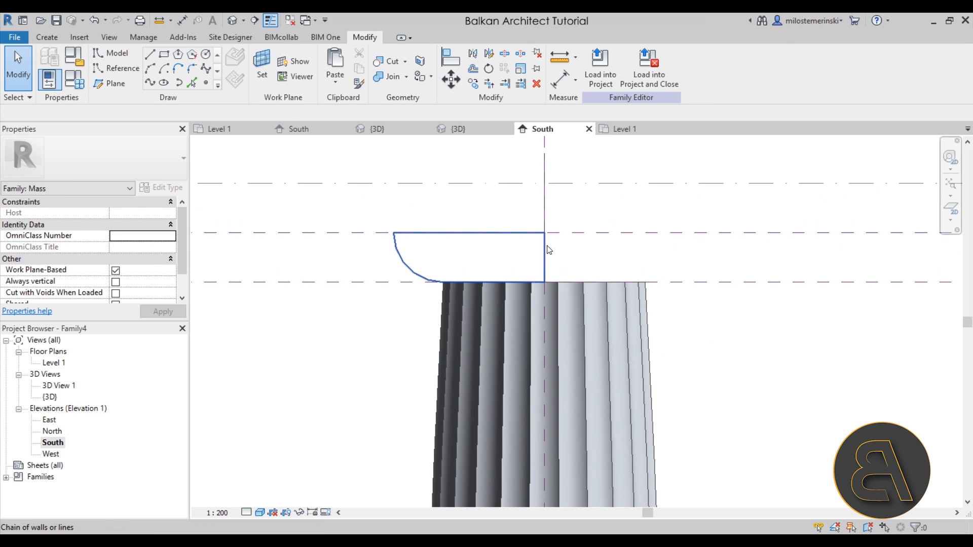
{"action": "left_click", "coordinate": [591, 263]}
{"action": "left_click", "coordinate": [544, 203], "text": "ctrl"}
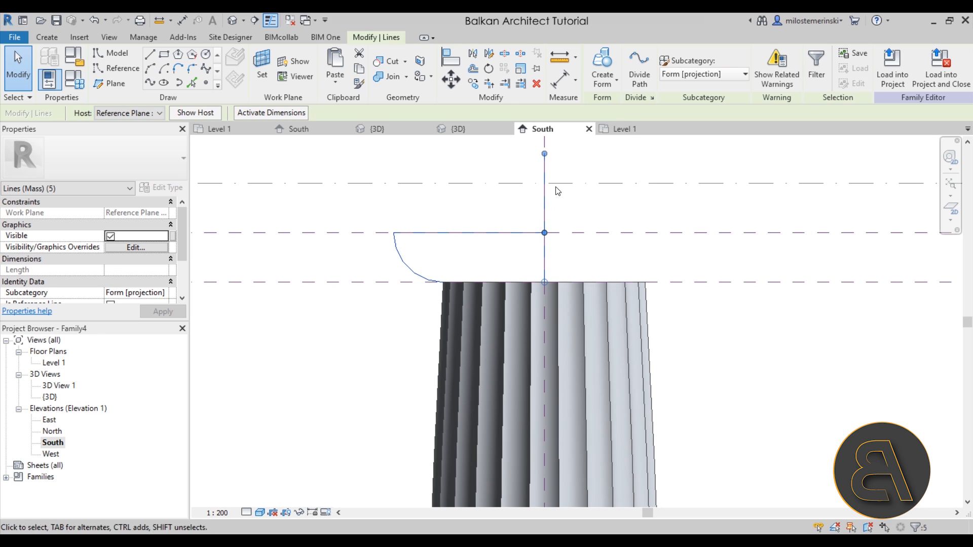
{"action": "left_click", "coordinate": [607, 64]}
{"action": "left_click", "coordinate": [231, 22]}
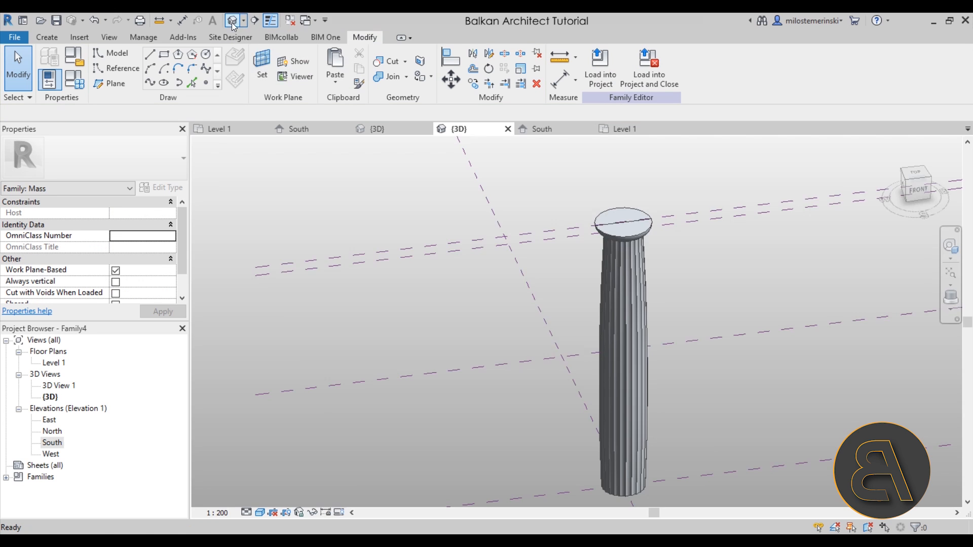
{"action": "middle_click_drag", "start_coordinate": [583, 330], "coordinate": [525, 245], "text": "shift"}
{"action": "scroll", "coordinate": [653, 261], "scroll_direction": "up", "scroll_amount": 3}
{"action": "middle_click_drag", "start_coordinate": [652, 318], "coordinate": [607, 418]}
{"action": "middle_click_drag", "start_coordinate": [607, 418], "coordinate": [610, 376], "text": "shift"}
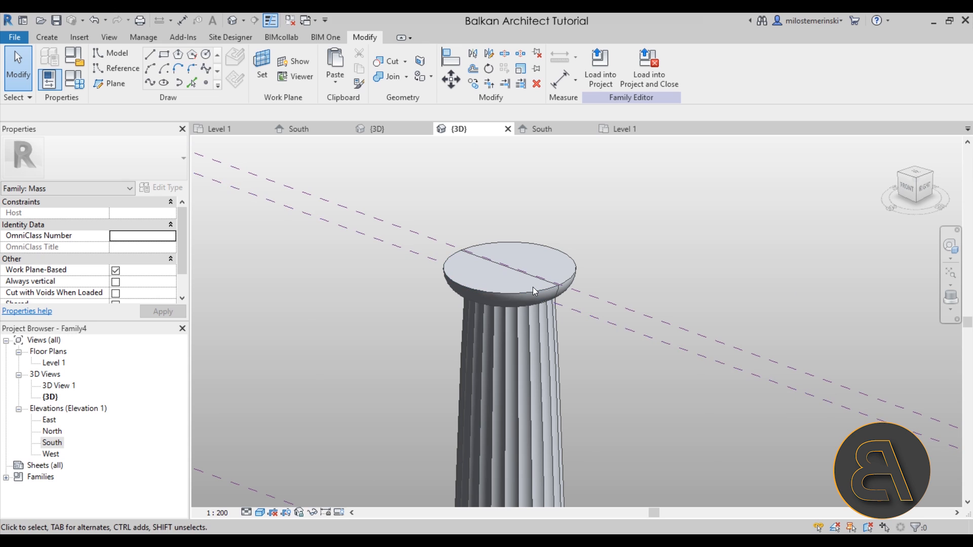
Show the 3D view in Wireframe, then align and lock the capital's upper face to Reference Plane : extra
{"action": "left_click", "coordinate": [272, 513]}
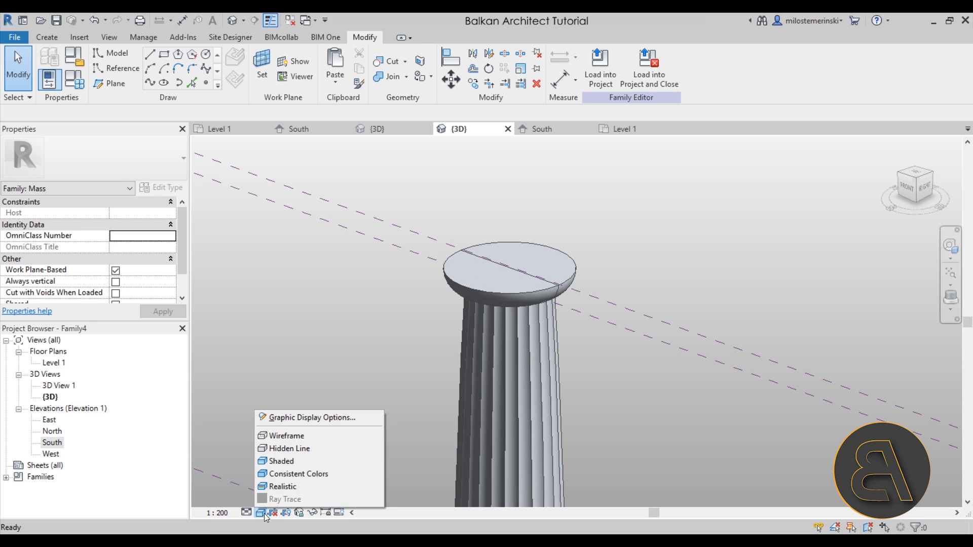
{"action": "left_click", "coordinate": [284, 435]}
{"action": "middle_click_drag", "start_coordinate": [663, 399], "coordinate": [610, 397]}
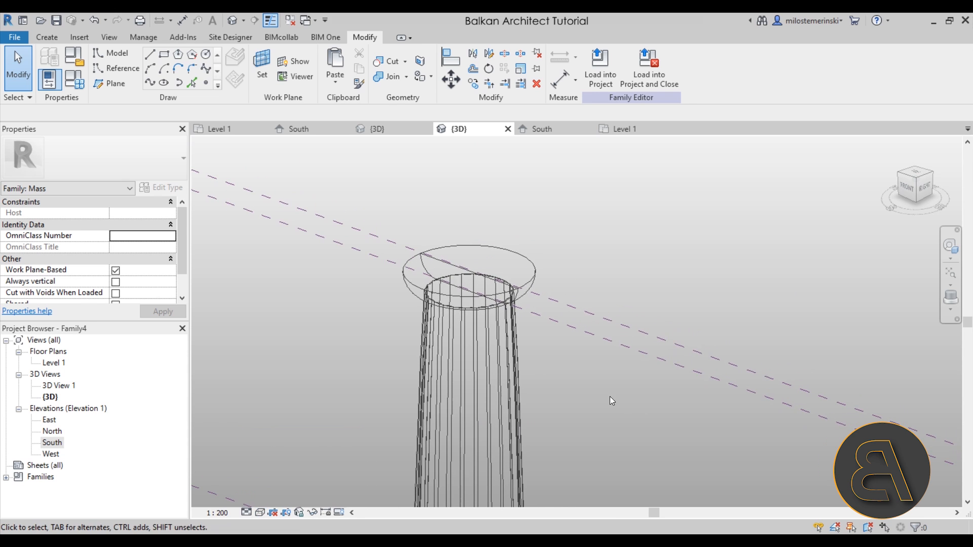
{"action": "left_click", "coordinate": [458, 59]}
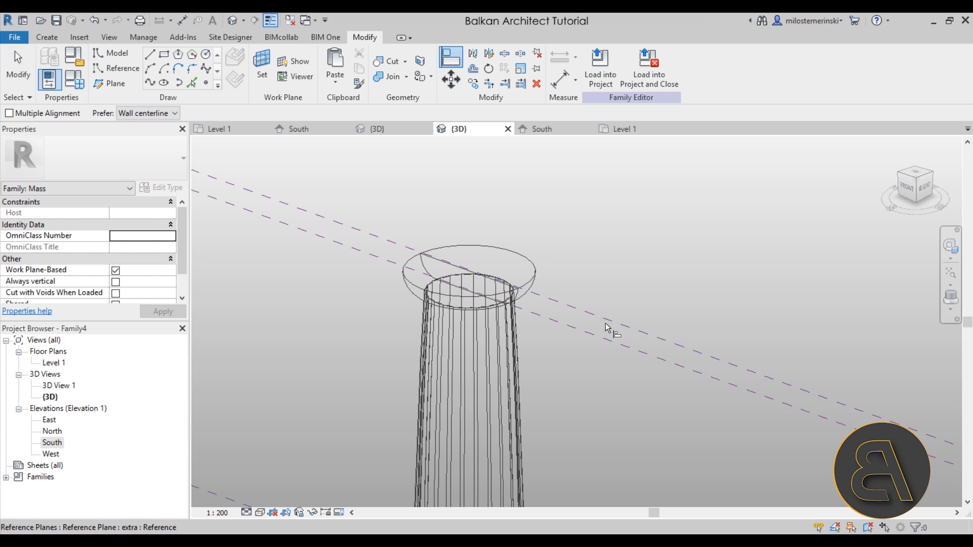
{"action": "left_click", "coordinate": [554, 300]}
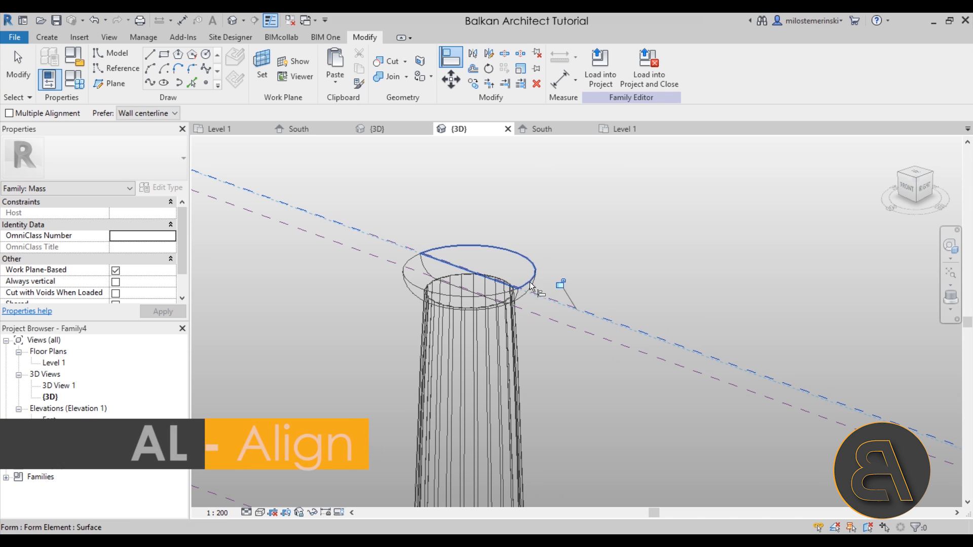
{"action": "left_click", "coordinate": [530, 282]}
{"action": "left_click", "coordinate": [480, 296]}
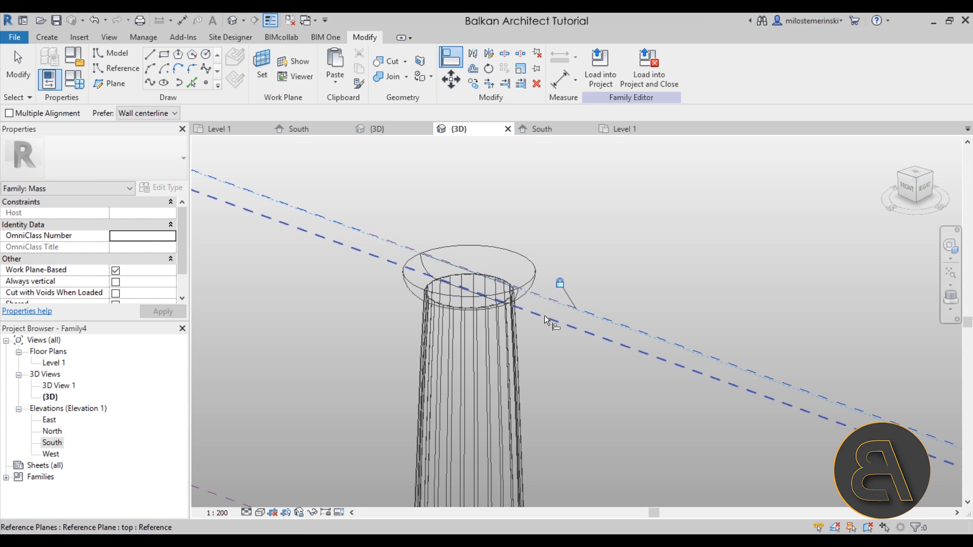
Align the capital's bottom face to Reference Plane : top and lock the alignment
{"action": "scroll", "coordinate": [542, 312], "scroll_direction": "up", "scroll_amount": 3}
{"action": "left_click", "coordinate": [526, 311]}
{"action": "scroll", "coordinate": [500, 300], "scroll_direction": "up", "scroll_amount": 2}
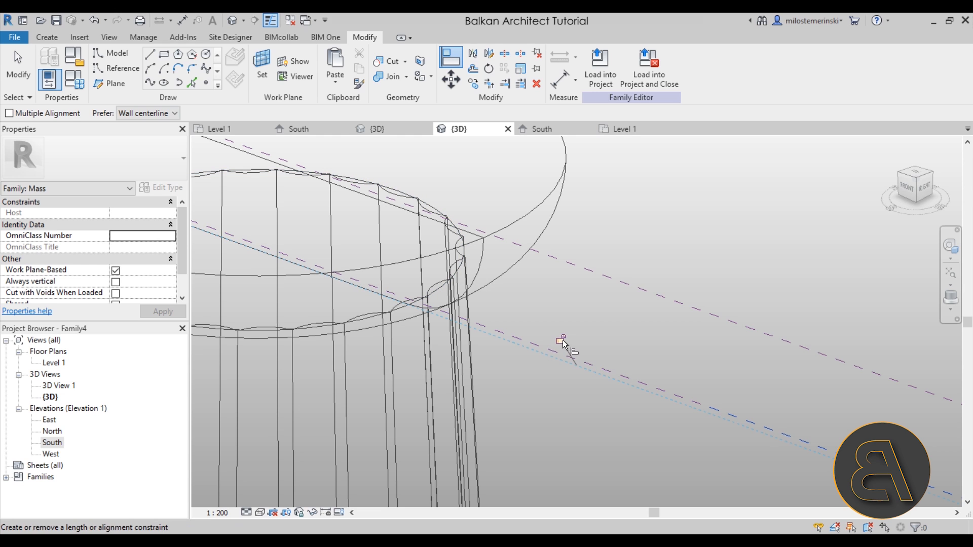
{"action": "left_click", "coordinate": [597, 364]}
{"action": "left_click", "coordinate": [369, 318]}
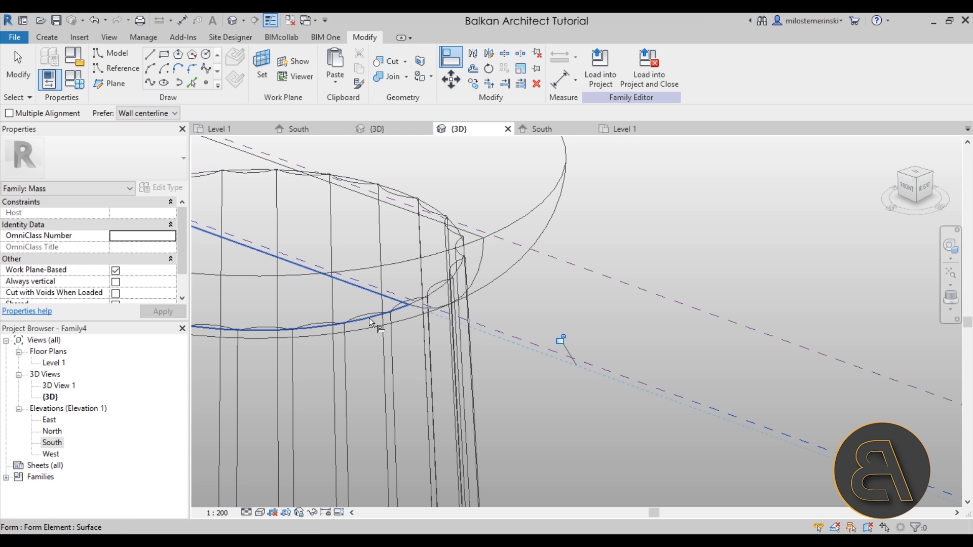
{"action": "scroll", "coordinate": [560, 338], "scroll_direction": "down", "scroll_amount": 4}
{"action": "key", "text": "Escape"}
{"action": "key", "text": "Escape"}
Return the 3D view to the Shaded visual style
{"action": "middle_click_drag", "start_coordinate": [569, 336], "coordinate": [602, 400], "text": "shift"}
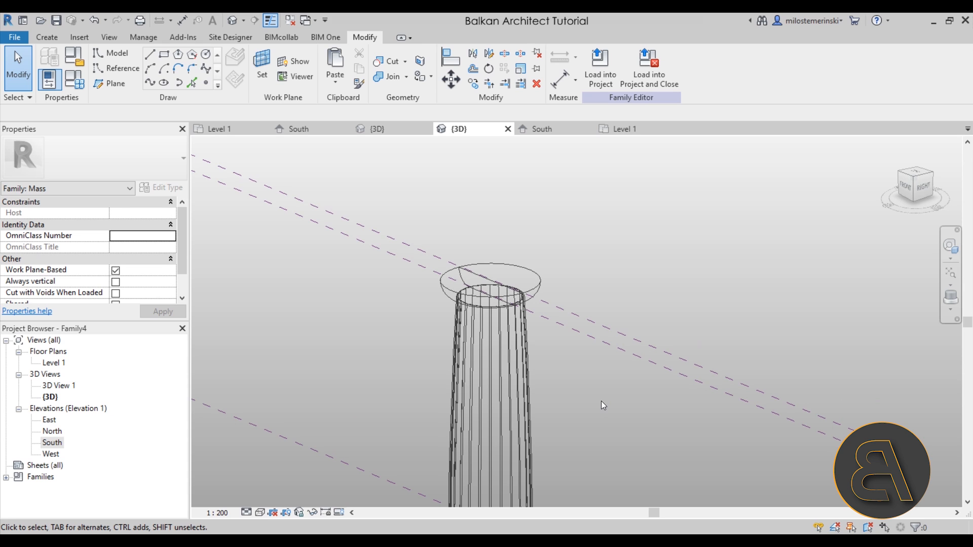
{"action": "left_click", "coordinate": [260, 513]}
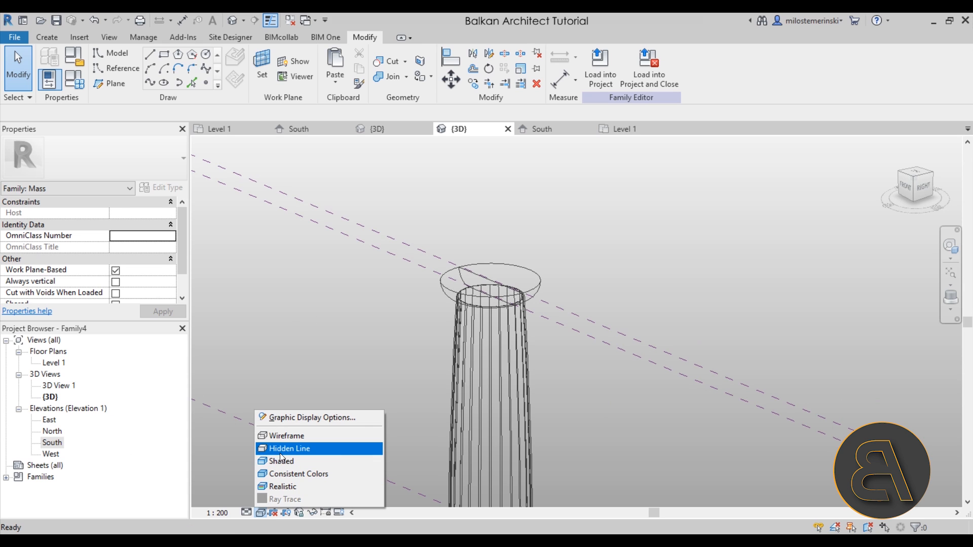
{"action": "left_click", "coordinate": [280, 453]}
{"action": "left_click", "coordinate": [260, 513]}
{"action": "left_click", "coordinate": [275, 462]}
{"action": "mouse_move", "coordinate": [595, 404]}
{"action": "middle_mouse_down", "text": "shift"}
{"action": "mouse_move", "coordinate": [616, 273]}
{"action": "mouse_move", "coordinate": [600, 352]}
{"action": "mouse_move", "coordinate": [520, 428]}
{"action": "middle_mouse_up", "text": "shift"}
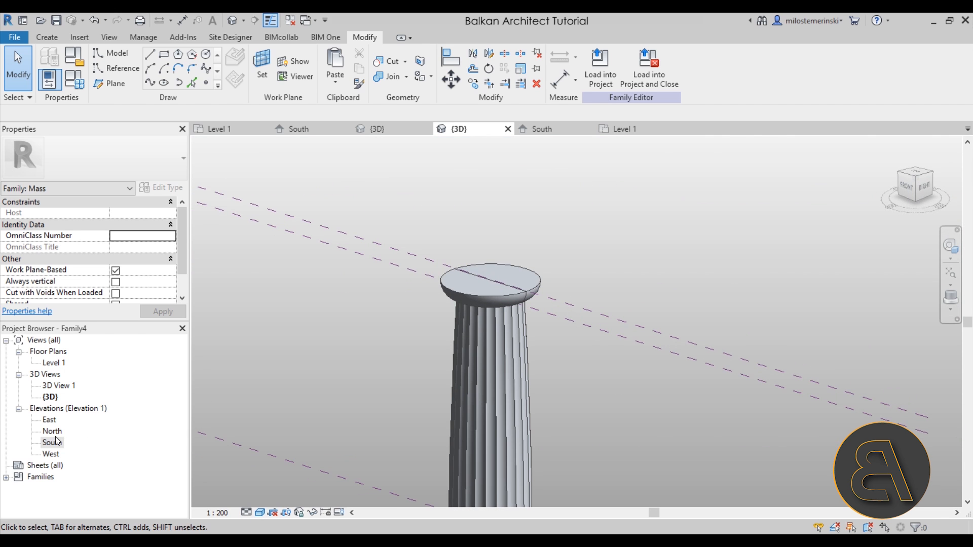
In the Level 1 plan, draw a horizontal and a vertical model line tangent to the capital circle's upper and left edges
{"action": "double_click", "coordinate": [57, 363]}
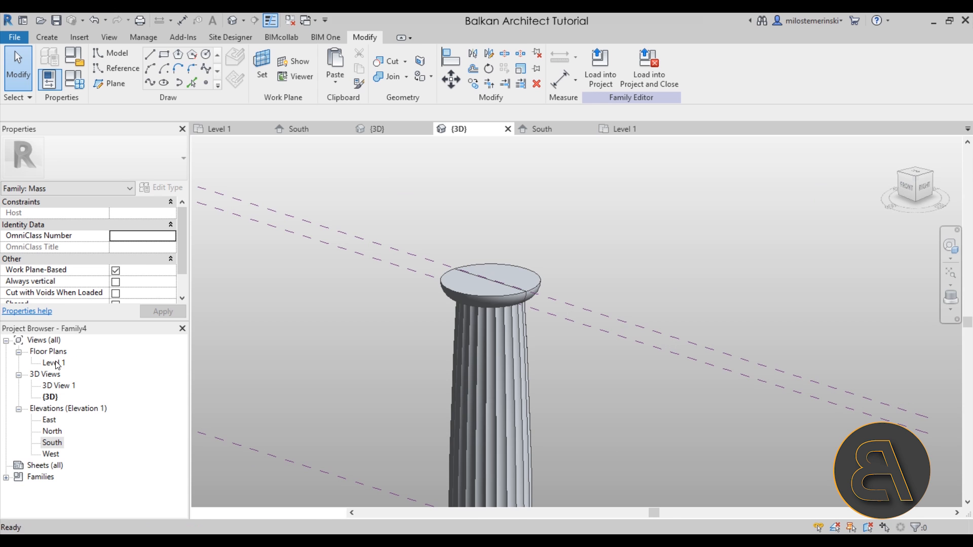
{"action": "scroll", "coordinate": [486, 284], "scroll_direction": "down", "scroll_amount": 5}
{"action": "mouse_move", "coordinate": [486, 283]}
{"action": "middle_mouse_down"}
{"action": "mouse_move", "coordinate": [439, 340]}
{"action": "mouse_move", "coordinate": [439, 357]}
{"action": "middle_mouse_up"}
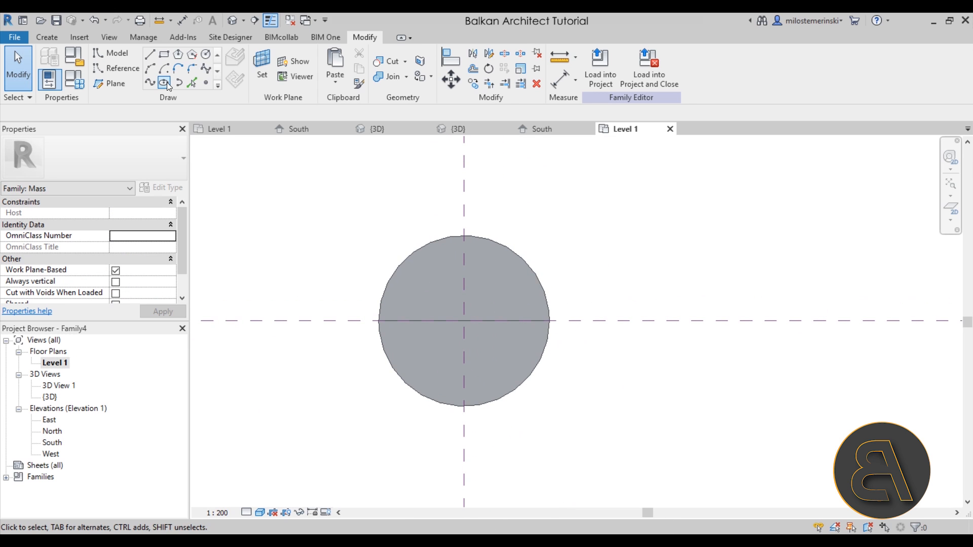
{"action": "left_click", "coordinate": [165, 54]}
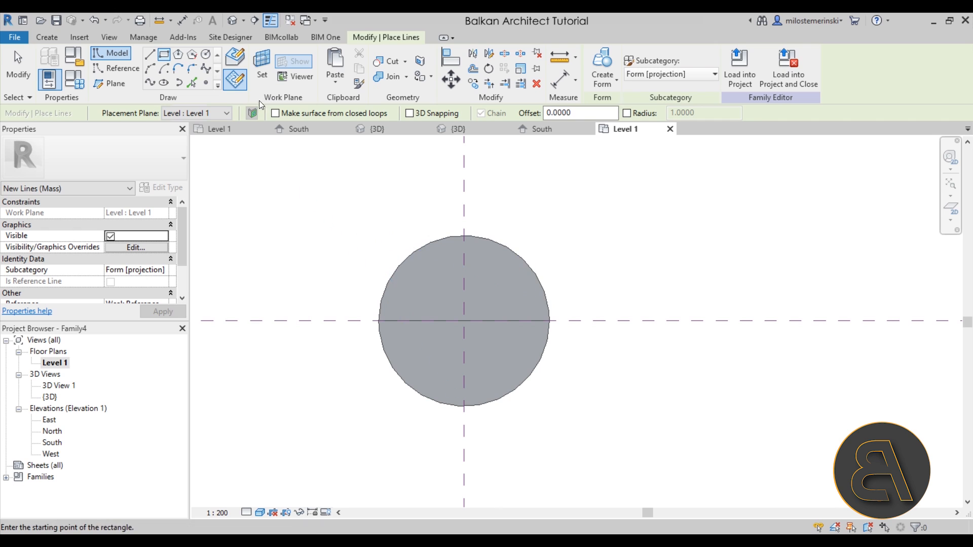
{"action": "left_click", "coordinate": [149, 57]}
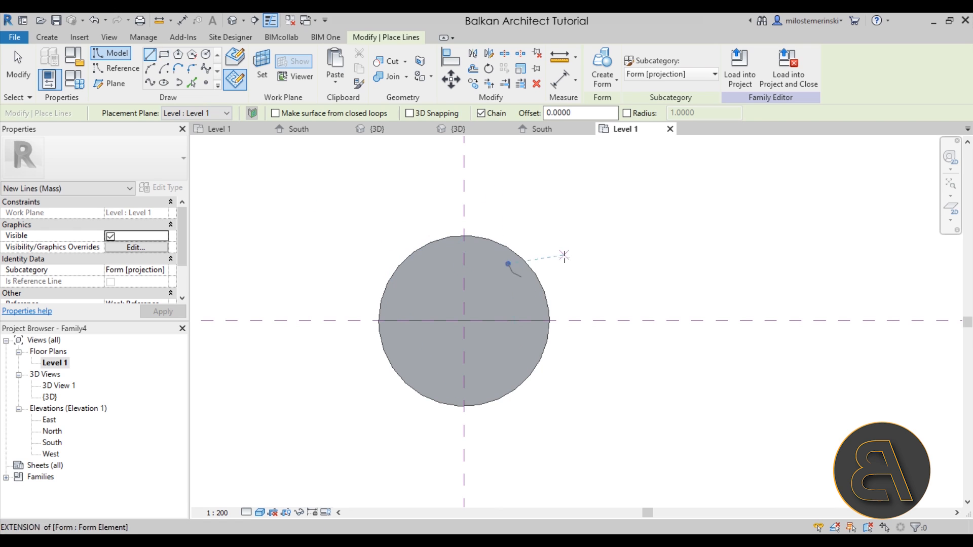
{"action": "left_click", "coordinate": [464, 236]}
{"action": "left_click", "coordinate": [354, 236]}
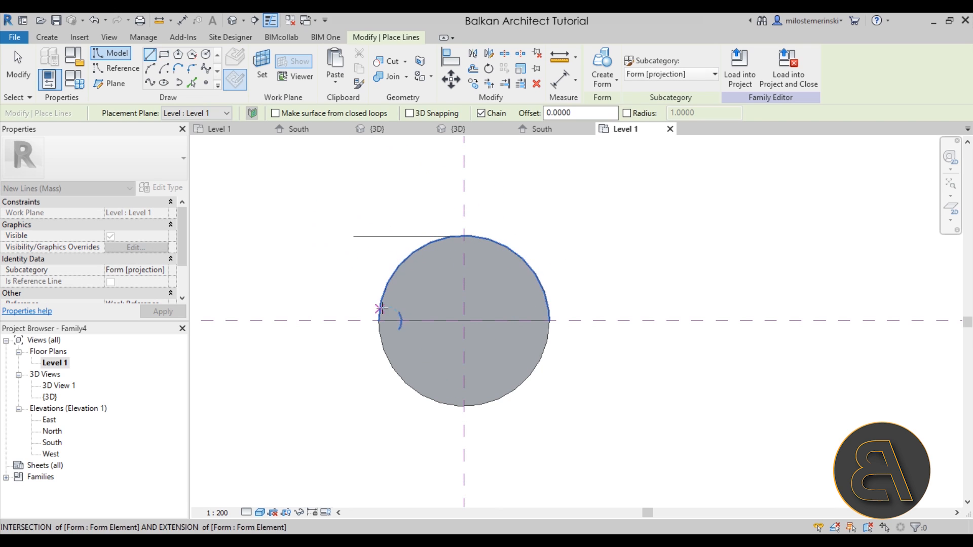
{"action": "left_click", "coordinate": [379, 236]}
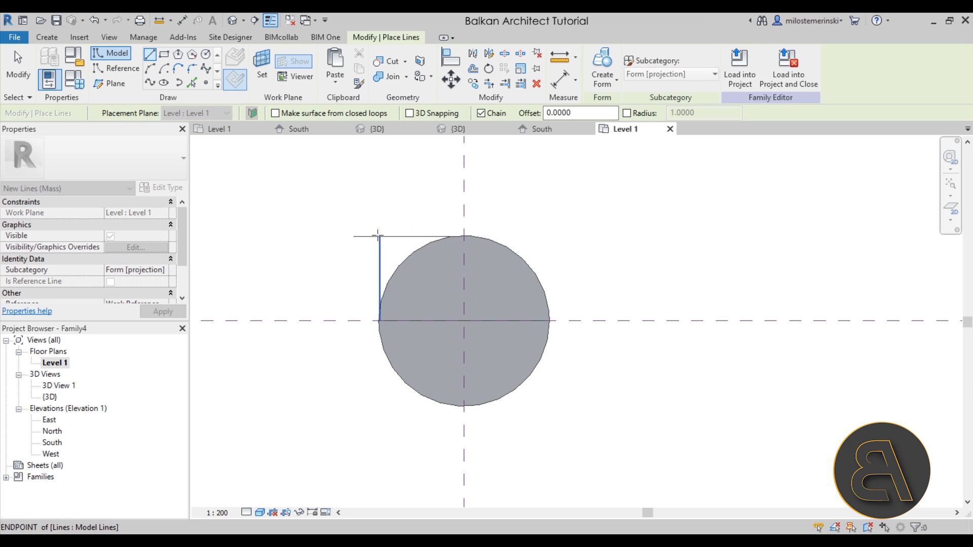
{"action": "key", "text": "Escape"}
{"action": "key", "text": "Escape"}
Stretch the vertical line below the circle, and run the horizontal line about 2.0 from their shared corner past the circle's right side
{"action": "left_click", "coordinate": [380, 255]}
{"action": "left_click_drag", "start_coordinate": [379, 321], "coordinate": [377, 437]}
{"action": "key", "text": "Escape"}
{"action": "left_click", "coordinate": [362, 236]}
{"action": "left_click_drag", "start_coordinate": [355, 236], "coordinate": [380, 235]}
{"action": "left_click_drag", "start_coordinate": [464, 237], "coordinate": [566, 235]}
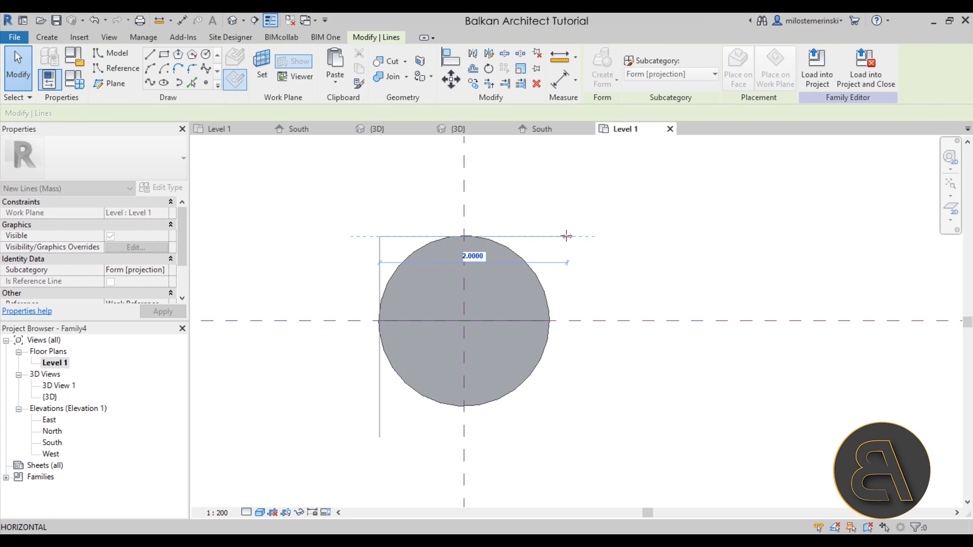
{"action": "key", "text": "Escape"}
Mirror a copy of the horizontal tangent line about the Center (Front/Back) reference plane
{"action": "key", "text": "Tab"}
{"action": "left_click", "coordinate": [392, 237]}
{"action": "key", "text": "Escape"}
{"action": "key", "text": "Tab"}
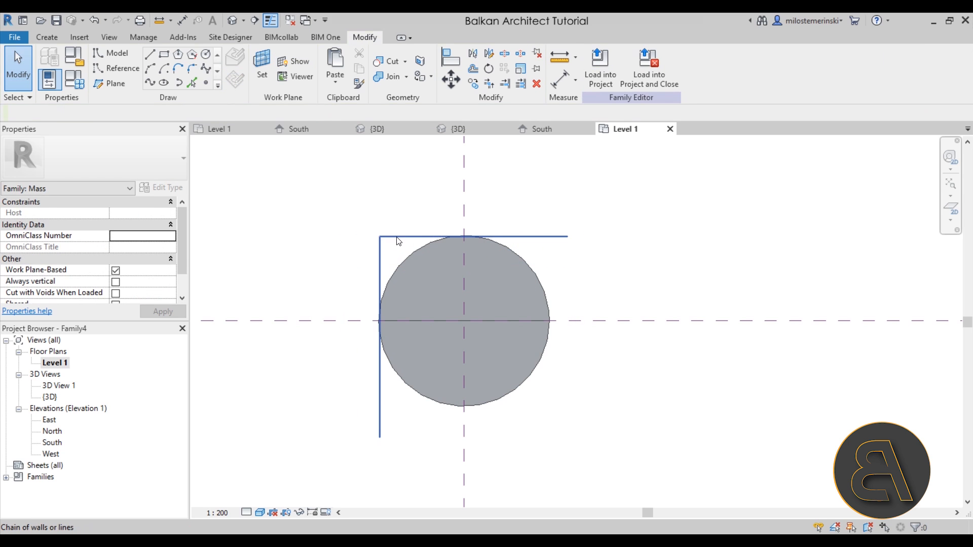
{"action": "key", "text": "Tab"}
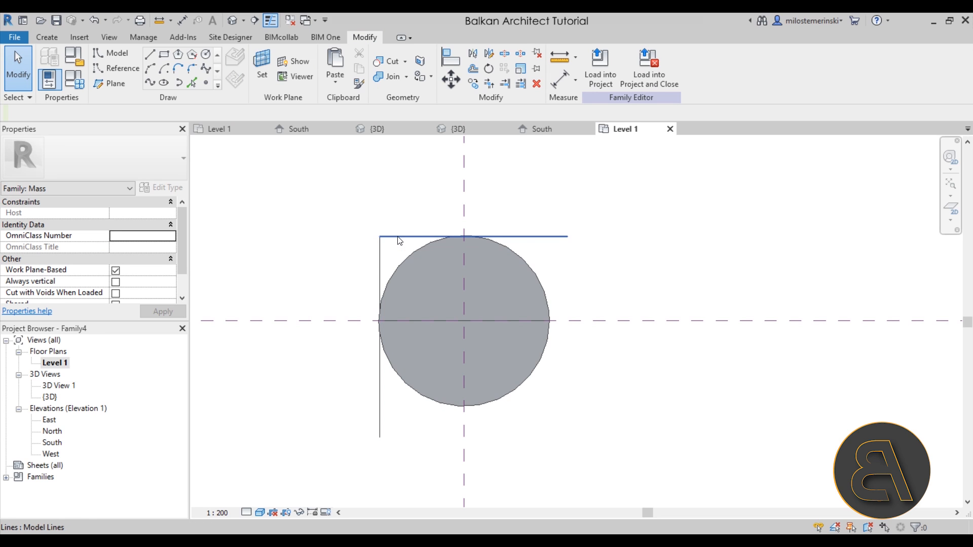
{"action": "left_click", "coordinate": [399, 237]}
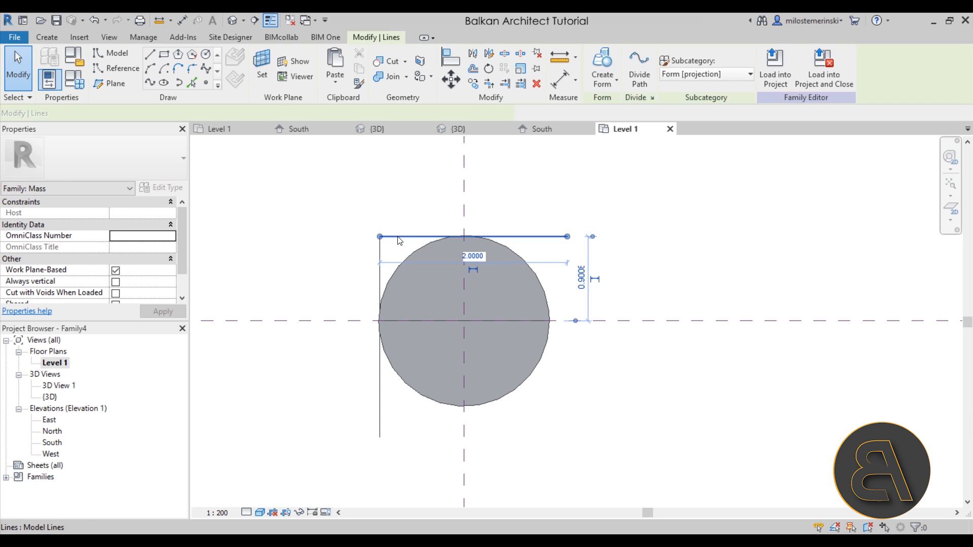
{"action": "left_click", "coordinate": [489, 52]}
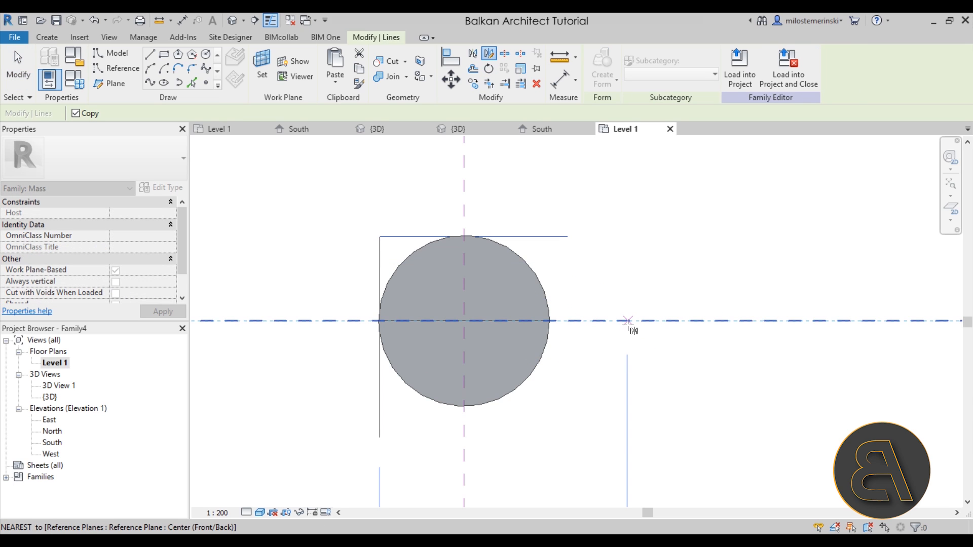
{"action": "left_click", "coordinate": [473, 54]}
{"action": "left_click", "coordinate": [622, 322]}
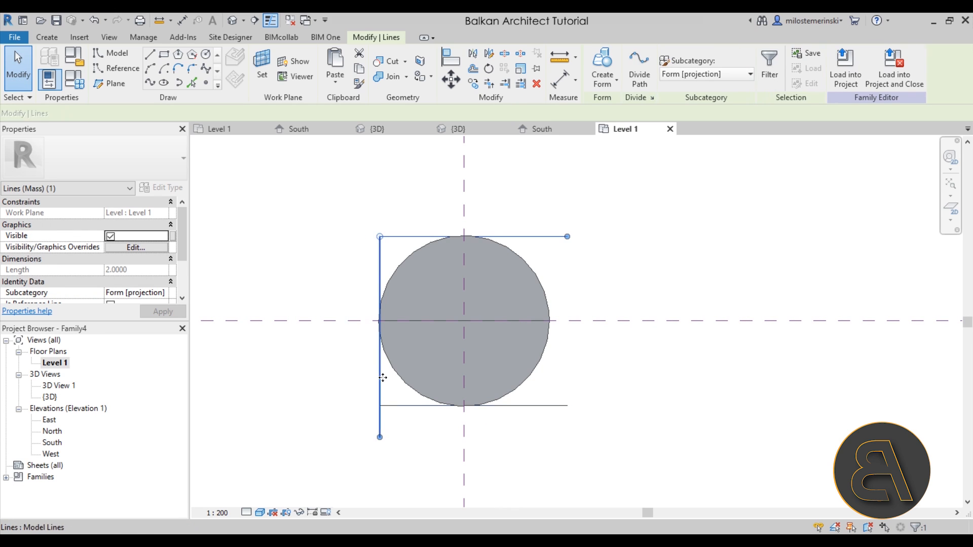
{"action": "key", "text": "Escape"}
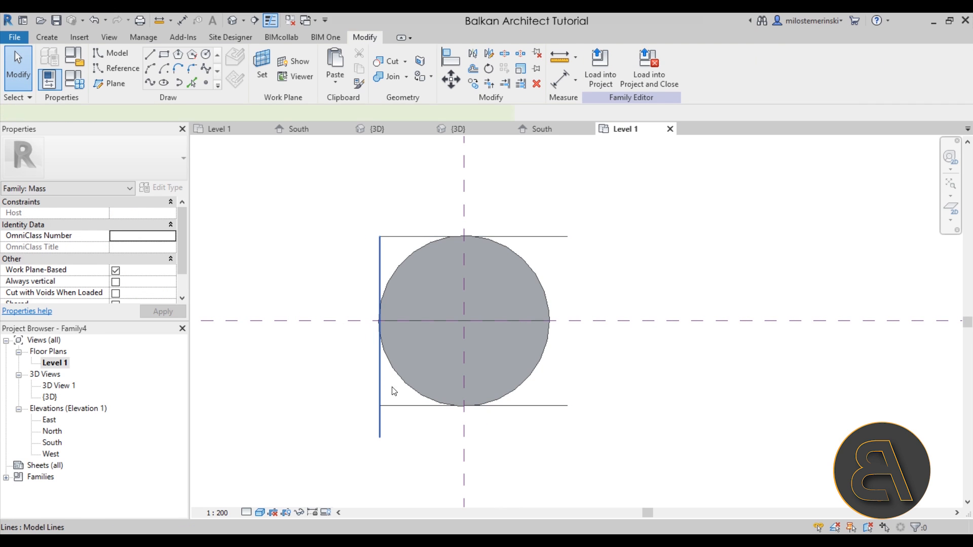
Mirror a copy of the vertical tangent line about the column's vertical centre reference plane
{"action": "left_click", "coordinate": [394, 391]}
{"action": "left_click", "coordinate": [473, 53]}
{"action": "left_click", "coordinate": [467, 199]}
{"action": "key", "text": "Escape"}
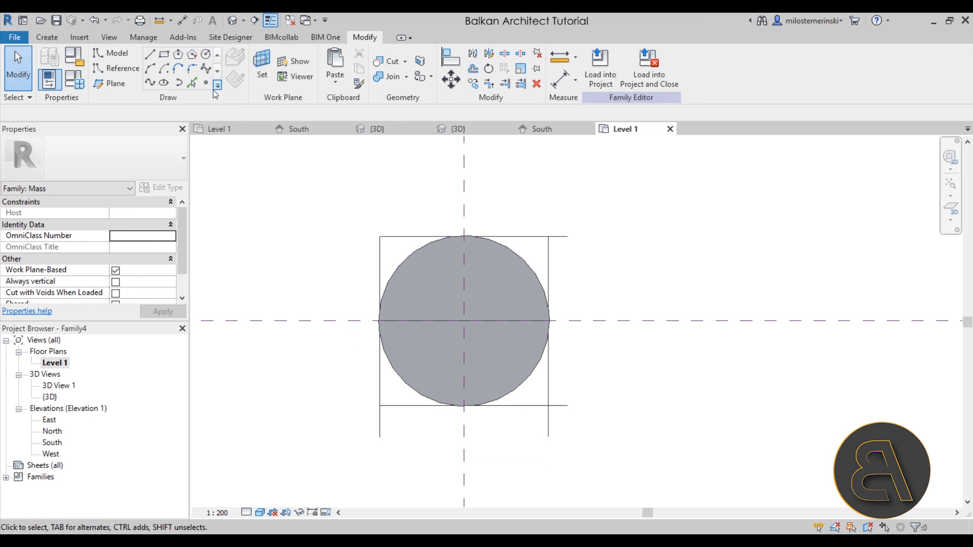
Trim the overhanging tangent lines at their corners to form a closed square around the circle
{"action": "left_click", "coordinate": [489, 87]}
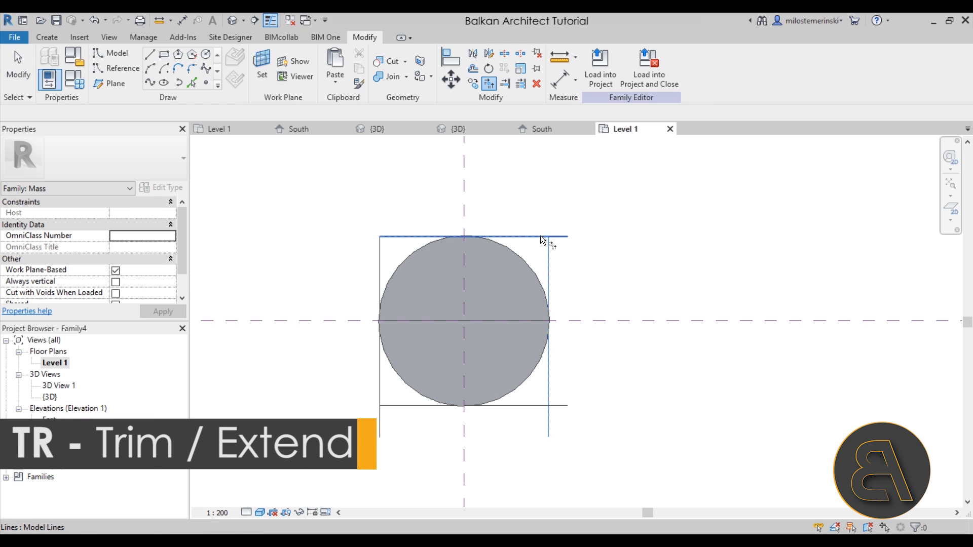
{"action": "left_click", "coordinate": [550, 391]}
{"action": "left_click", "coordinate": [540, 405]}
{"action": "left_click", "coordinate": [393, 406]}
{"action": "left_click", "coordinate": [380, 396]}
In the 3D view, select the square's four lines at the column base and change their host to Reference Plane : extra
{"action": "left_click", "coordinate": [233, 21]}
{"action": "middle_click_drag", "start_coordinate": [675, 375], "coordinate": [659, 395], "text": "shift"}
{"action": "scroll", "coordinate": [606, 253], "scroll_direction": "down", "scroll_amount": 3}
{"action": "scroll", "coordinate": [553, 202], "scroll_direction": "down", "scroll_amount": 2}
{"action": "middle_click_drag", "start_coordinate": [553, 203], "coordinate": [529, 199]}
{"action": "key", "text": "Escape"}
{"action": "key", "text": "Tab"}
{"action": "left_click", "coordinate": [538, 382]}
{"action": "left_click", "coordinate": [129, 114]}
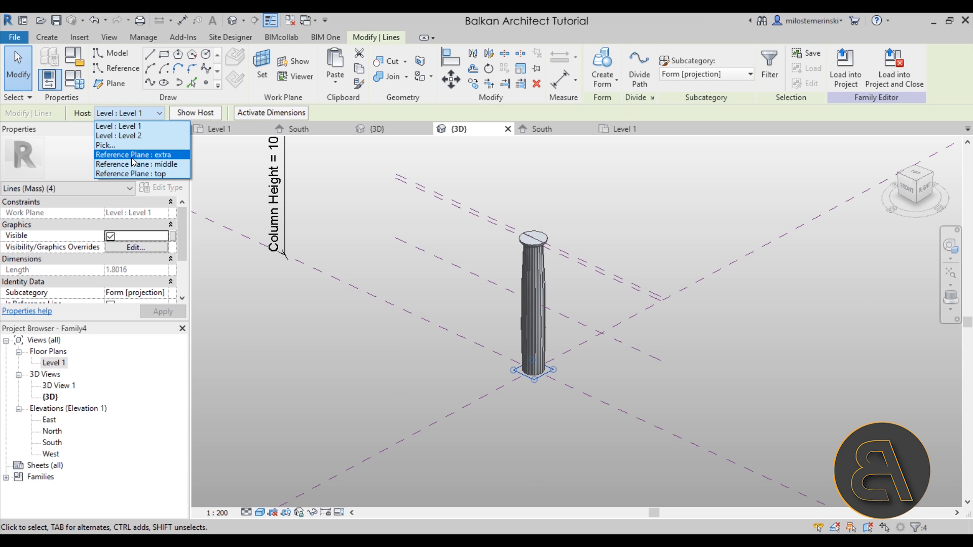
{"action": "left_click", "coordinate": [121, 174]}
Create a solid form from the square profile to make the slab on top of the capital
{"action": "scroll", "coordinate": [527, 231], "scroll_direction": "up", "scroll_amount": 3}
{"action": "scroll", "coordinate": [526, 228], "scroll_direction": "up", "scroll_amount": 2}
{"action": "middle_click_drag", "start_coordinate": [552, 311], "coordinate": [581, 376]}
{"action": "left_click", "coordinate": [603, 65]}
{"action": "scroll", "coordinate": [595, 332], "scroll_direction": "down", "scroll_amount": 4}
{"action": "middle_click_drag", "start_coordinate": [597, 336], "coordinate": [619, 356], "text": "shift"}
{"action": "left_click", "coordinate": [682, 305]}
Align the upper face of the square slab to Level 2
{"action": "scroll", "coordinate": [681, 307], "scroll_direction": "down", "scroll_amount": 2}
{"action": "middle_click_drag", "start_coordinate": [682, 309], "coordinate": [632, 407], "text": "shift"}
{"action": "scroll", "coordinate": [670, 341], "scroll_direction": "down", "scroll_amount": 2}
{"action": "middle_click_drag", "start_coordinate": [632, 407], "coordinate": [646, 340], "text": "shift"}
{"action": "key", "text": "a"}
{"action": "key", "text": "l"}
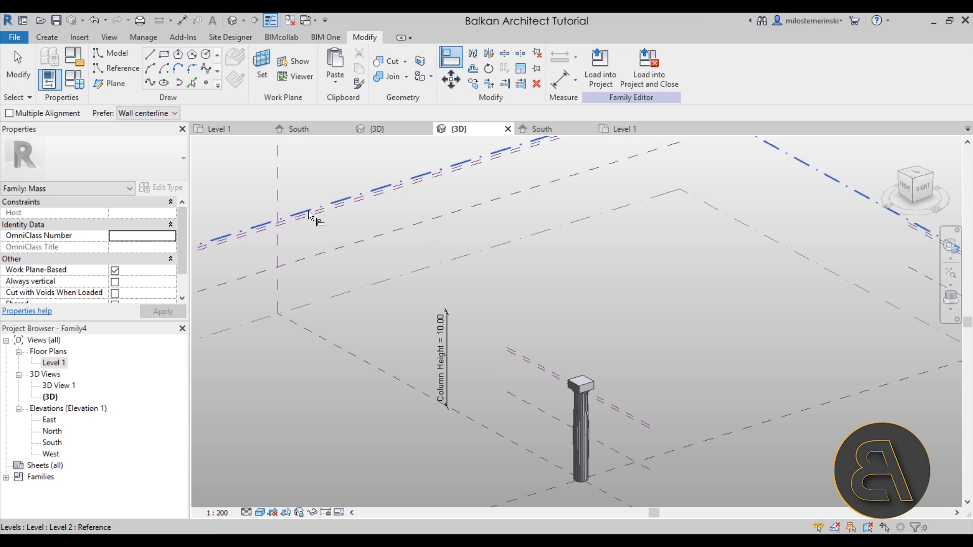
{"action": "left_click", "coordinate": [309, 216]}
{"action": "scroll", "coordinate": [625, 407], "scroll_direction": "up", "scroll_amount": 4}
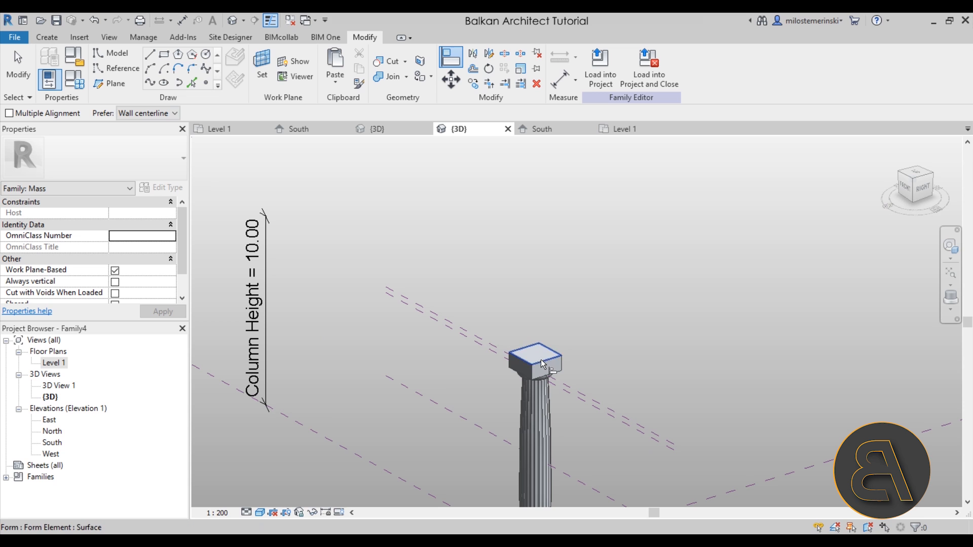
{"action": "left_click", "coordinate": [541, 361]}
Align the underside of the square slab to Reference Plane : extra
{"action": "middle_click_drag", "start_coordinate": [560, 424], "coordinate": [540, 385], "text": "shift"}
{"action": "scroll", "coordinate": [540, 385], "scroll_direction": "up", "scroll_amount": 4}
{"action": "left_click", "coordinate": [593, 380]}
{"action": "left_click", "coordinate": [440, 391]}
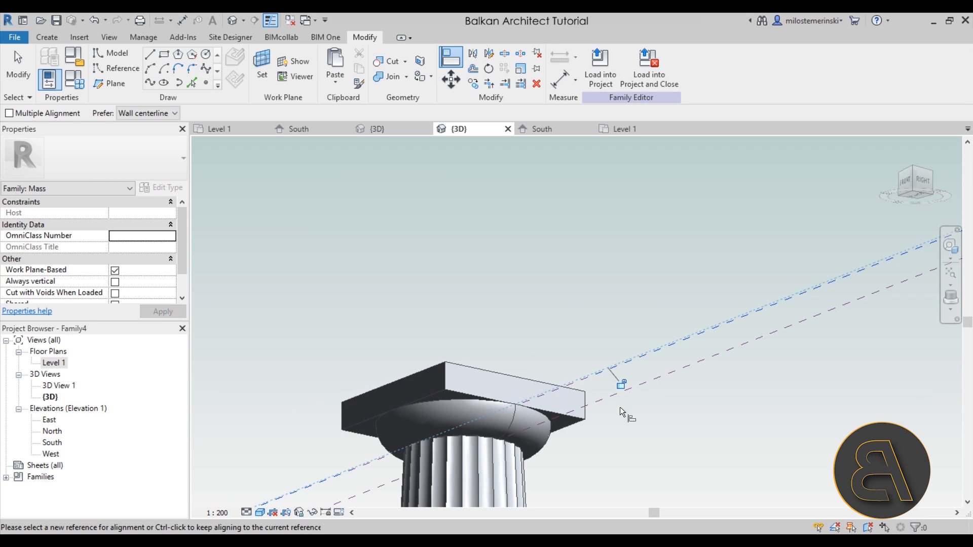
{"action": "middle_click_drag", "start_coordinate": [591, 334], "coordinate": [569, 369], "text": "shift"}
{"action": "key", "text": "Escape"}
{"action": "key", "text": "Escape"}
Add a family type named 10m in the family's type settings
{"action": "scroll", "coordinate": [567, 405], "scroll_direction": "down", "scroll_amount": 4}
{"action": "middle_click_drag", "start_coordinate": [564, 435], "coordinate": [676, 409], "text": "shift"}
{"action": "scroll", "coordinate": [547, 458], "scroll_direction": "up", "scroll_amount": 3}
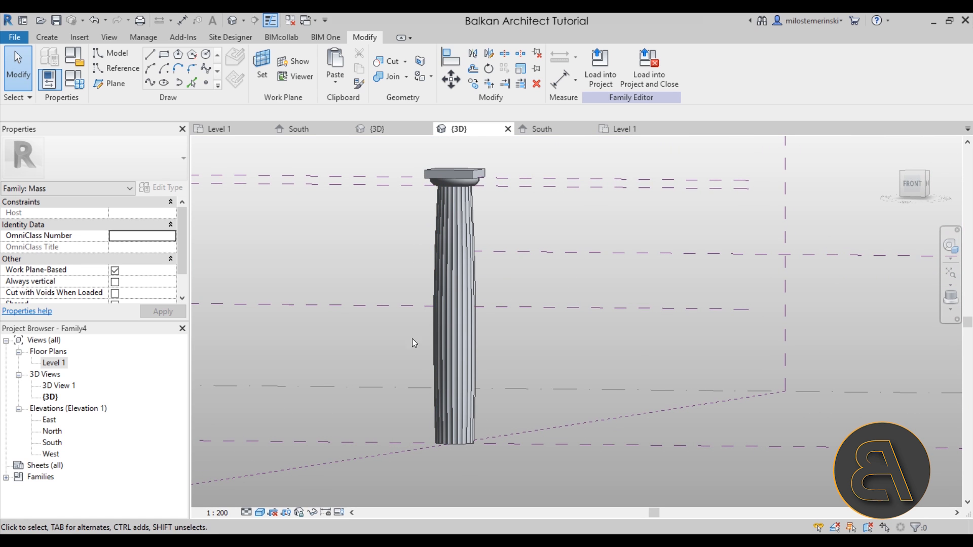
{"action": "middle_click_drag", "start_coordinate": [489, 274], "coordinate": [524, 385], "text": "shift"}
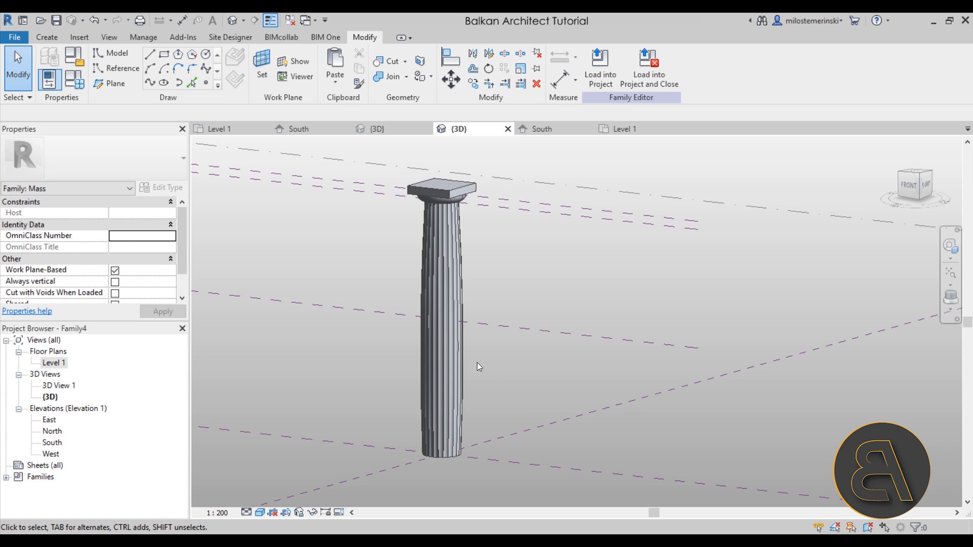
{"action": "middle_click_drag", "start_coordinate": [324, 301], "coordinate": [378, 297]}
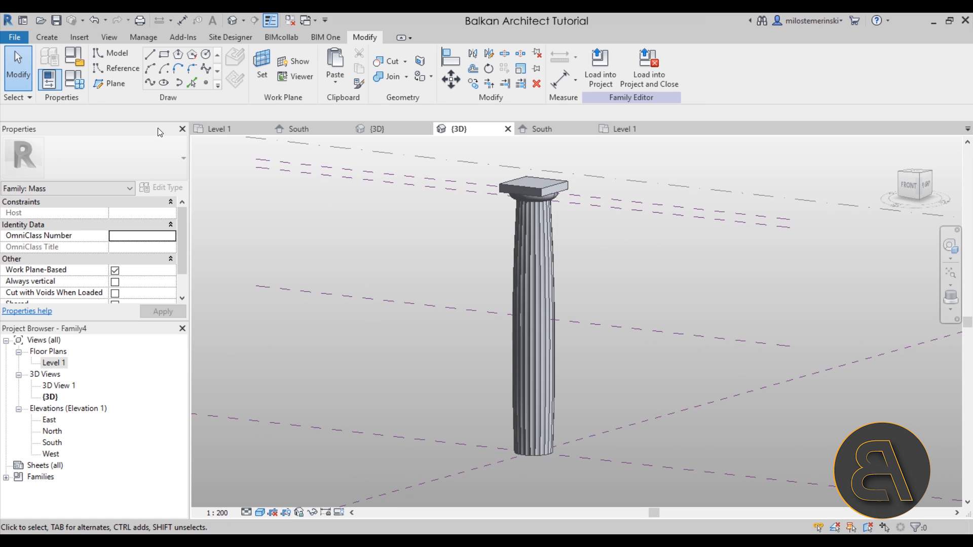
{"action": "left_click", "coordinate": [49, 80]}
{"action": "left_click_drag", "start_coordinate": [418, 83], "coordinate": [166, 86]}
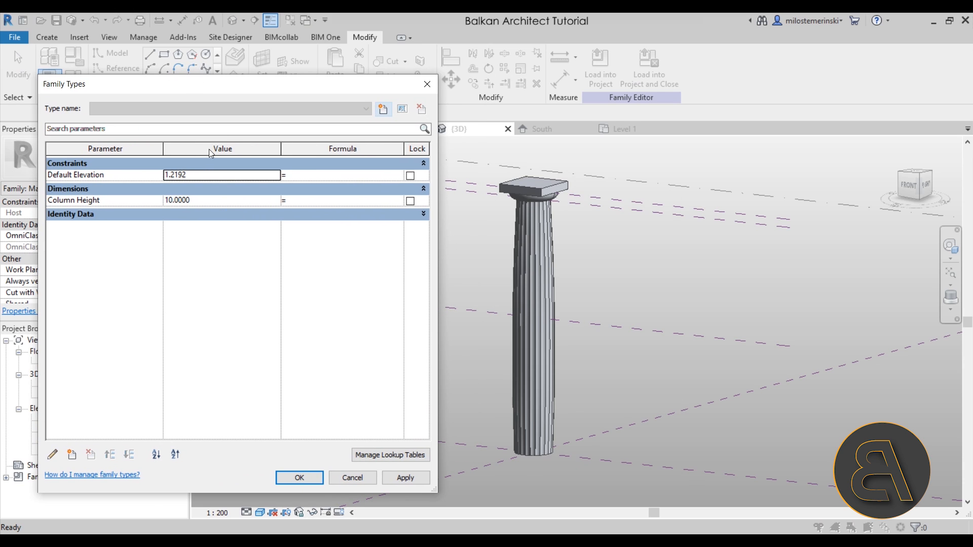
{"action": "left_click", "coordinate": [383, 108]}
{"action": "type", "text": "10m"}
{"action": "key", "text": "Return"}
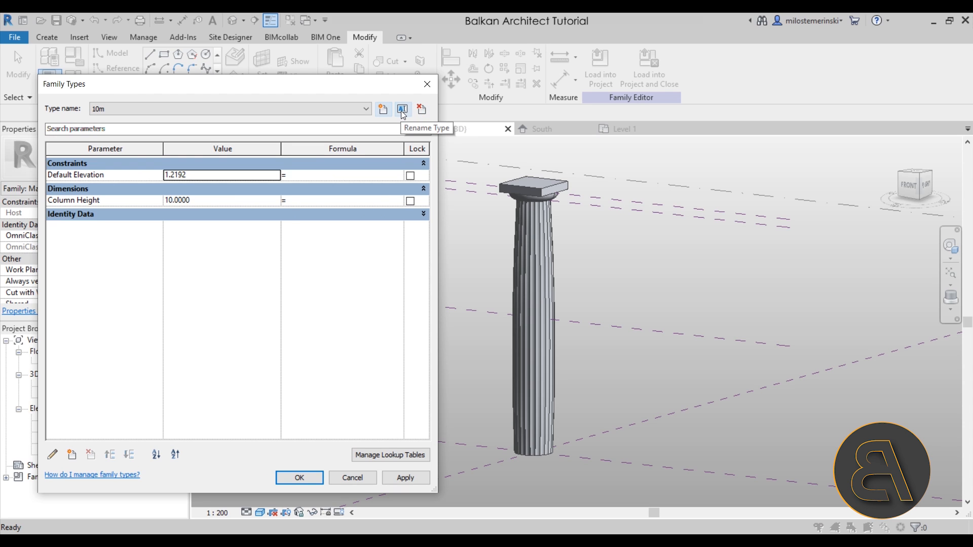
Add a family type named 12m, set its Column Height to 12 and apply the change
{"action": "left_click", "coordinate": [383, 109]}
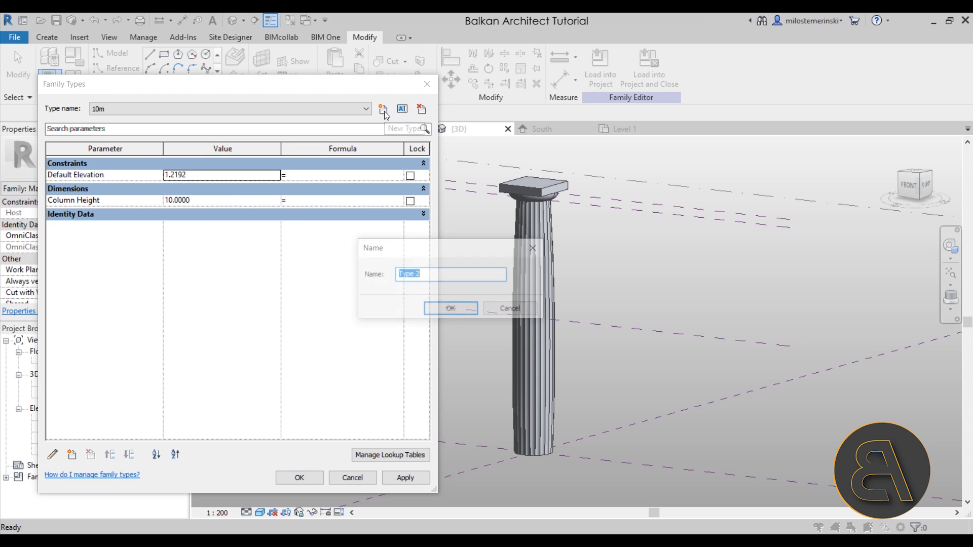
{"action": "type", "text": "12m"}
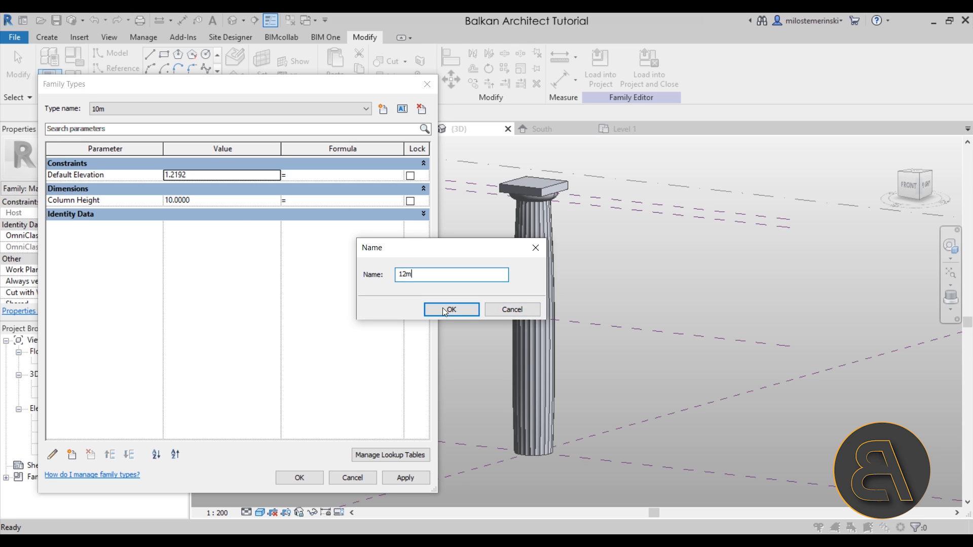
{"action": "left_click", "coordinate": [442, 308]}
{"action": "left_click", "coordinate": [207, 201]}
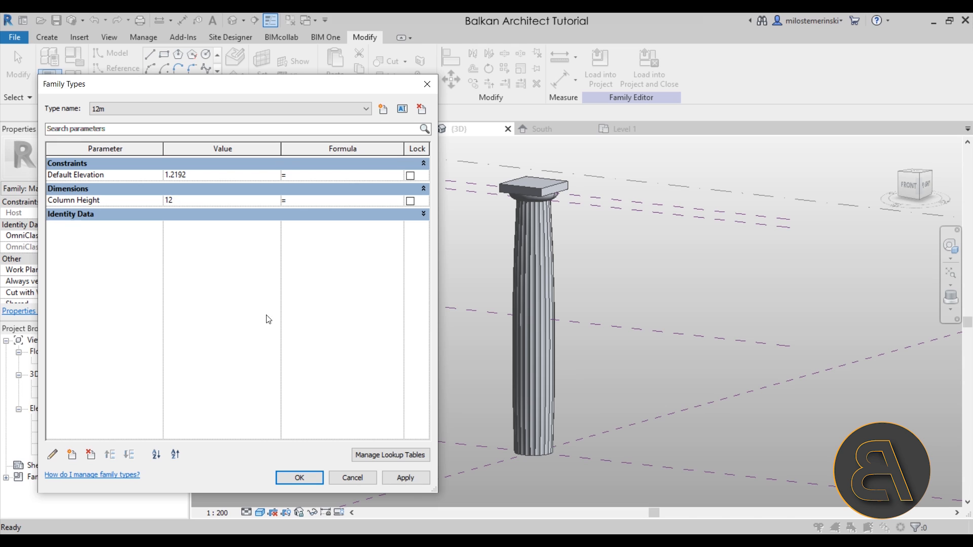
{"action": "left_click", "coordinate": [416, 480]}
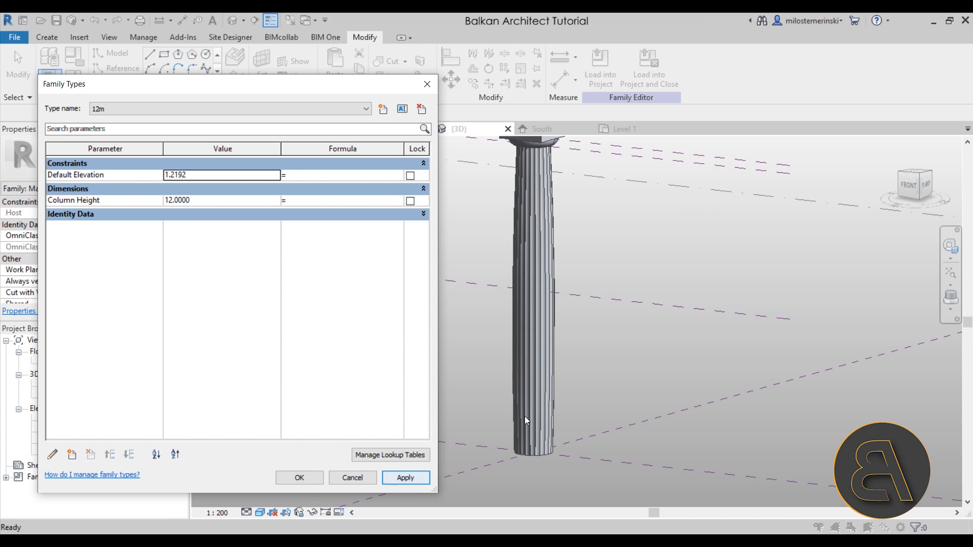
{"action": "left_click", "coordinate": [300, 478]}
Save the family to the Desktop as Not so modern column
{"action": "middle_click_drag", "start_coordinate": [495, 319], "coordinate": [574, 404], "text": "shift"}
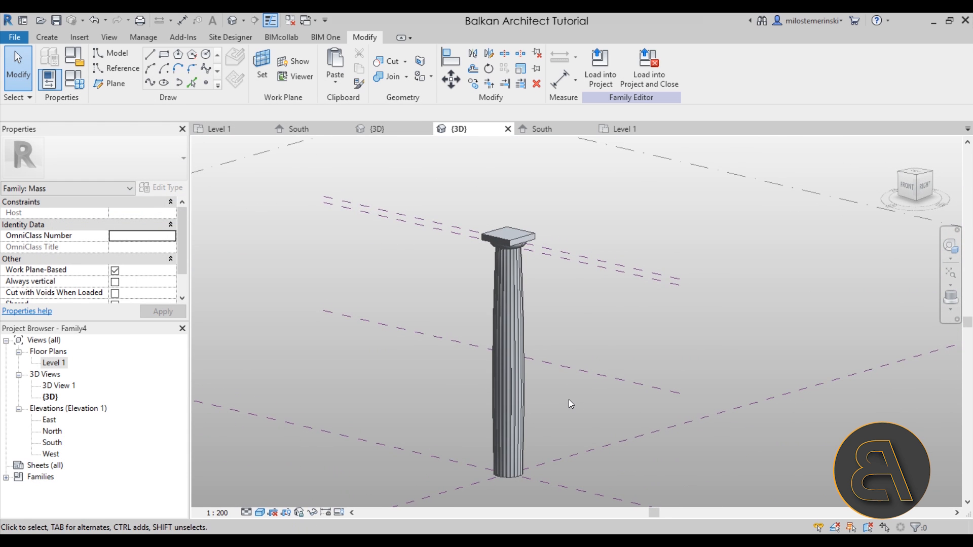
{"action": "left_click", "coordinate": [56, 20]}
{"action": "scroll", "coordinate": [370, 335], "scroll_direction": "down", "scroll_amount": 2}
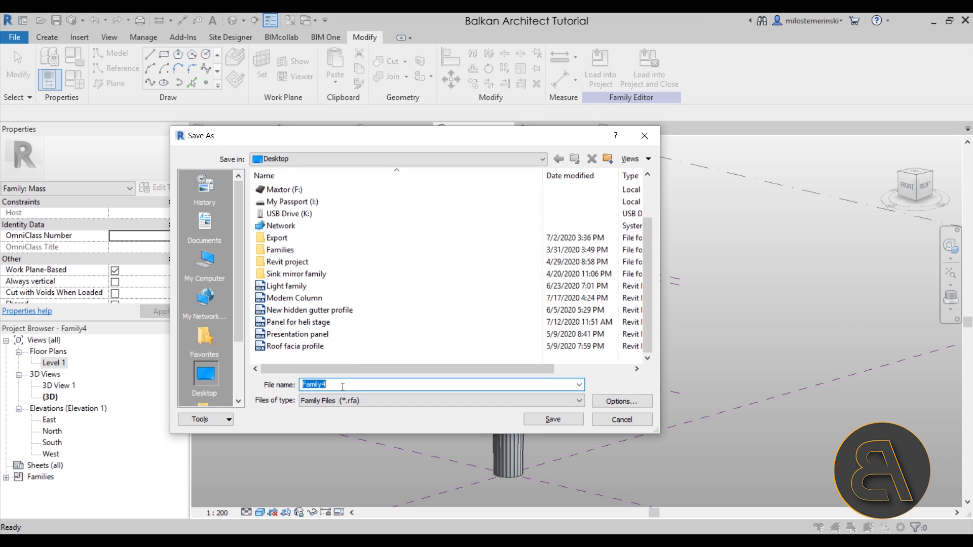
{"action": "type", "text": "Not so modern column"}
{"action": "key", "text": "Return"}
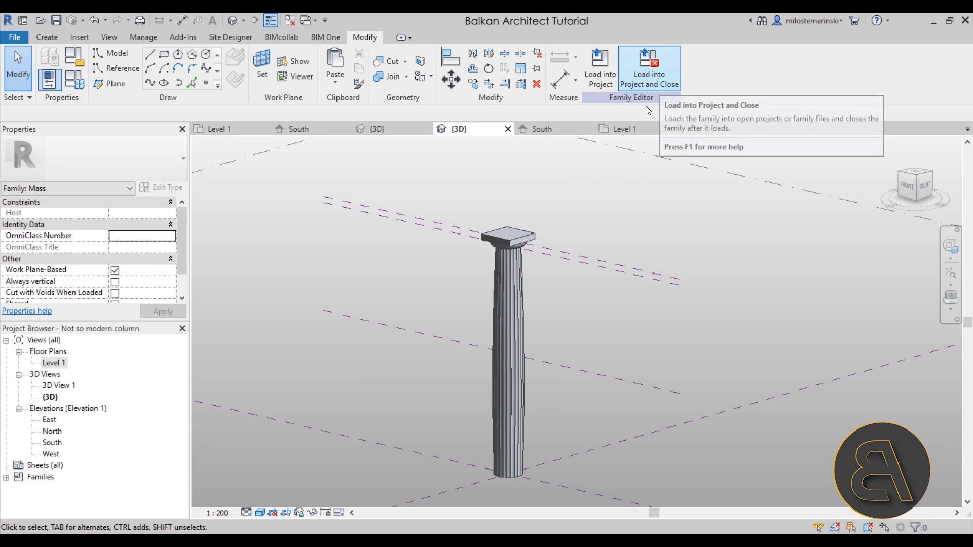
Assign the Default Wall material to the column's shaft, capital and slab forms together
{"action": "left_click_drag", "start_coordinate": [457, 196], "coordinate": [573, 446]}
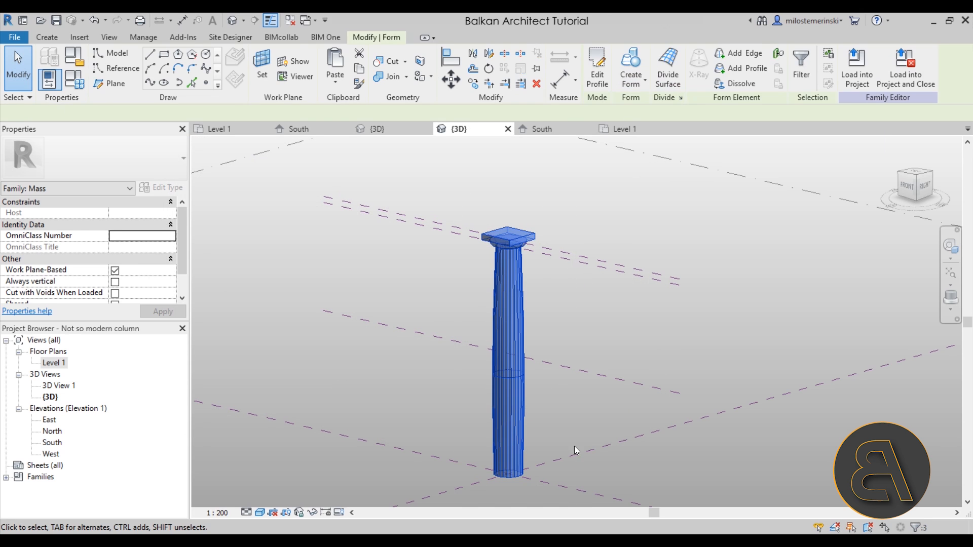
{"action": "left_click", "coordinate": [576, 431]}
{"action": "left_click_drag", "start_coordinate": [497, 211], "coordinate": [543, 507]}
{"action": "left_click_drag", "start_coordinate": [442, 161], "coordinate": [555, 507]}
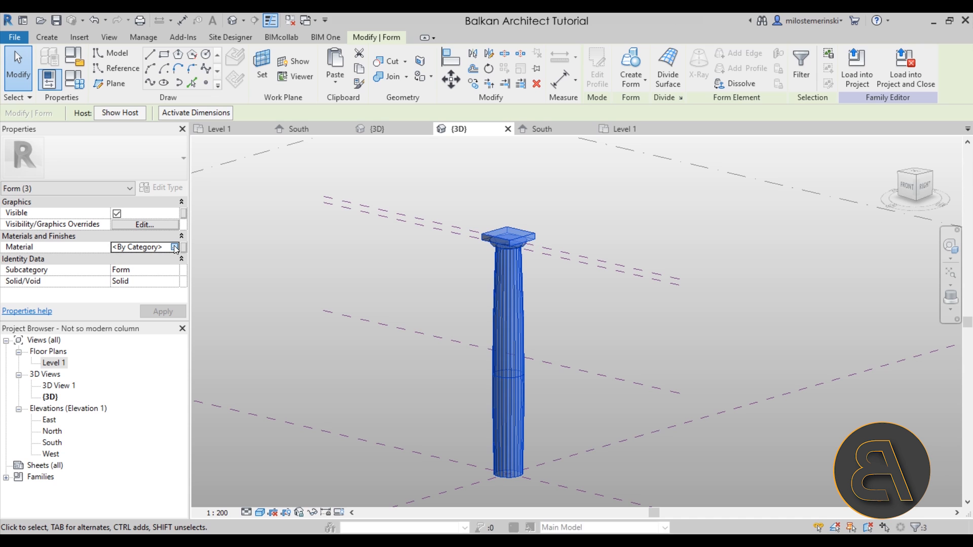
{"action": "left_click", "coordinate": [175, 247]}
{"action": "scroll", "coordinate": [355, 177], "scroll_direction": "up", "scroll_amount": 1}
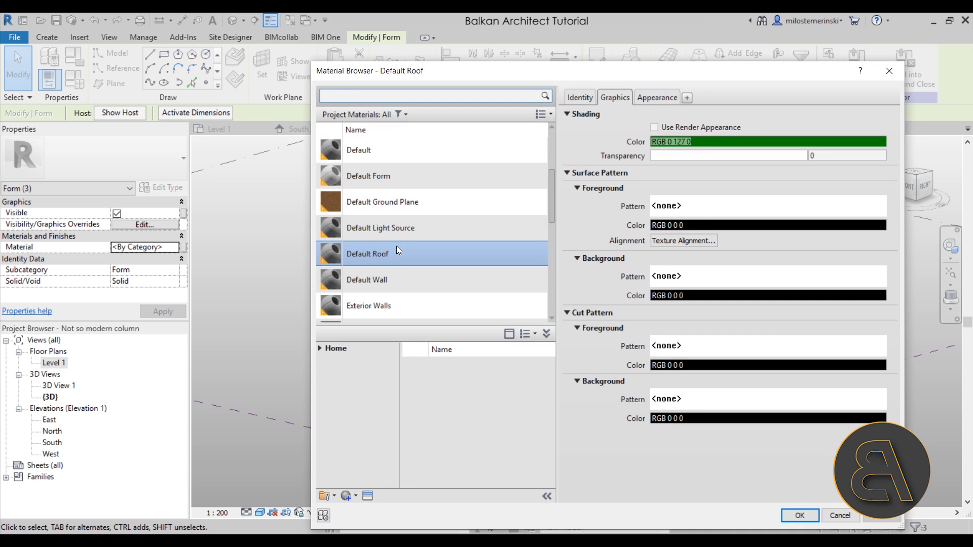
{"action": "double_click", "coordinate": [379, 282]}
{"action": "left_click", "coordinate": [406, 293]}
Load the column family into the project and close the family, saving its changes
{"action": "middle_click_drag", "start_coordinate": [576, 365], "coordinate": [488, 178], "text": "shift"}
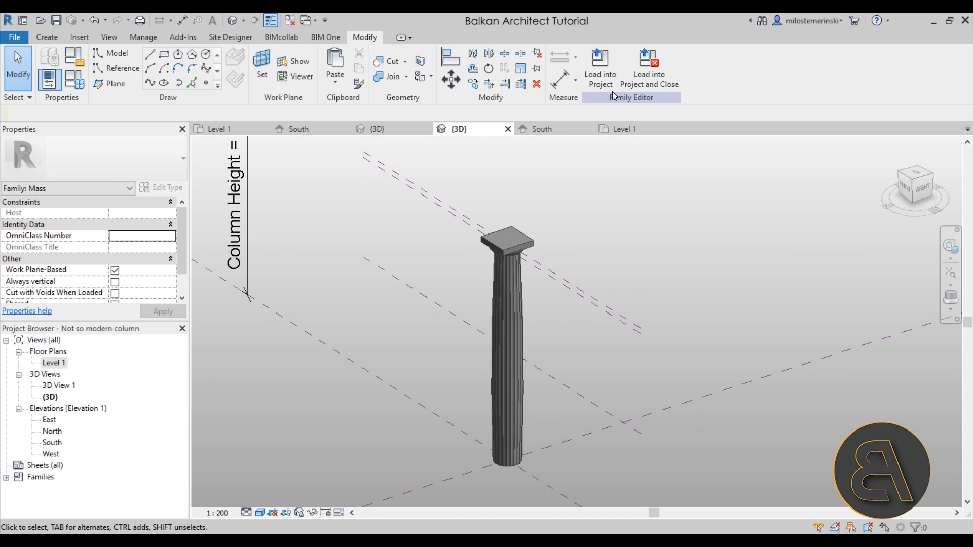
{"action": "left_click", "coordinate": [649, 68]}
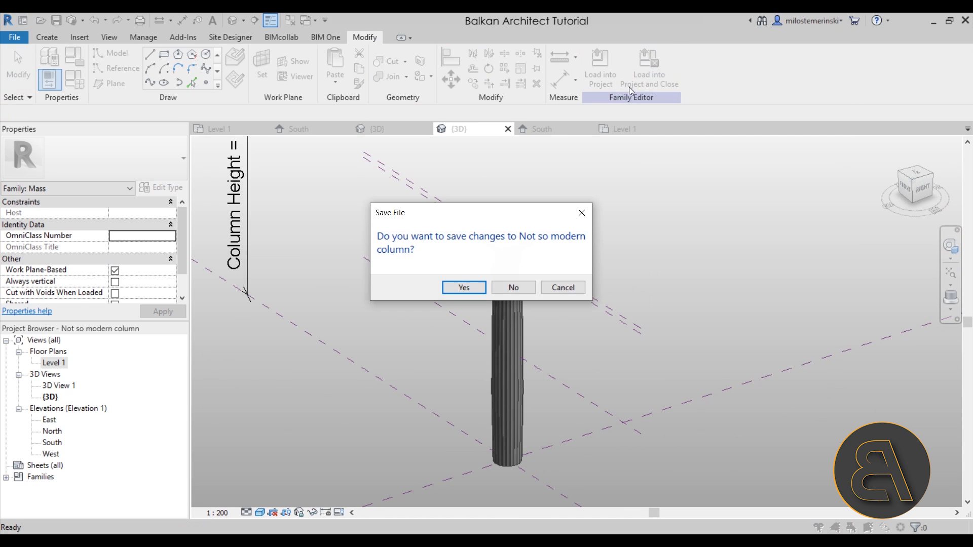
{"action": "left_click", "coordinate": [473, 290]}
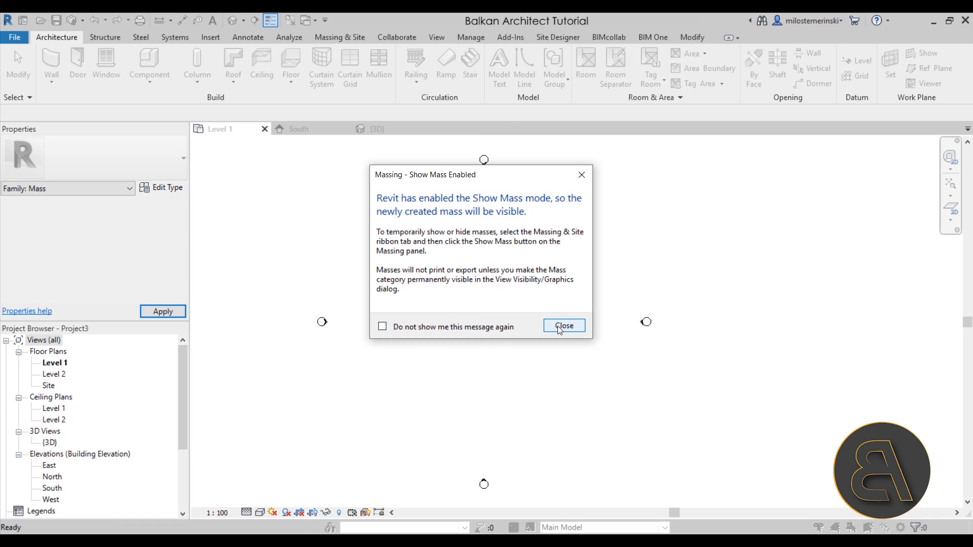
{"action": "left_click", "coordinate": [559, 325]}
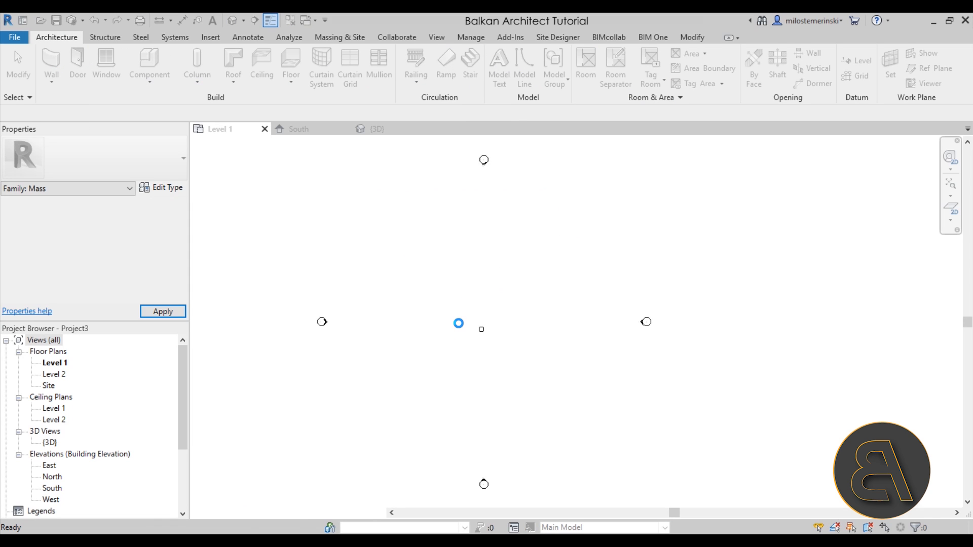
Place one 10m instance of Not so modern column on the Level 1 work plane, west of the existing column
{"action": "left_click", "coordinate": [434, 321]}
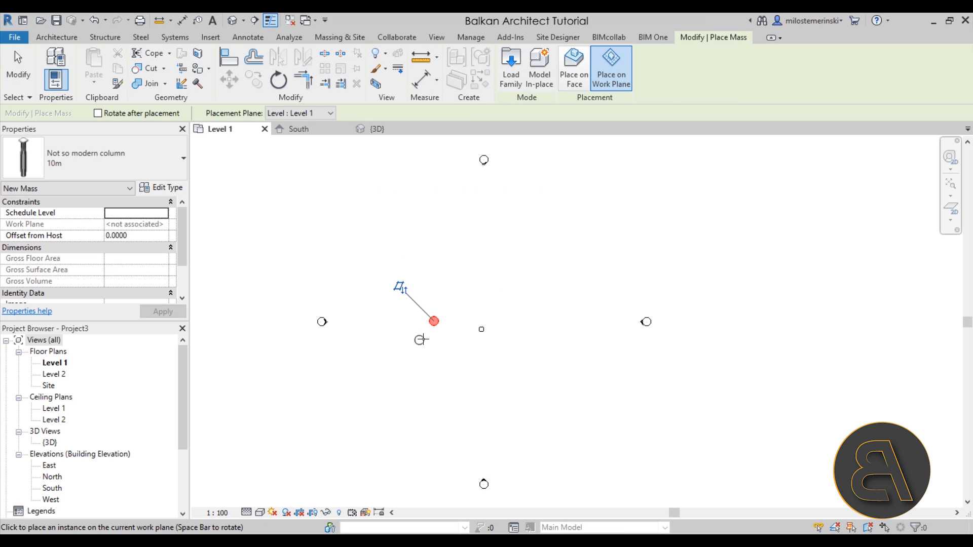
{"action": "key", "text": "Escape"}
{"action": "key", "text": "Escape"}
{"action": "left_click", "coordinate": [434, 321]}
Open the project's 3D view and examine the placed fluted column beside the existing modern column
{"action": "left_click", "coordinate": [233, 20]}
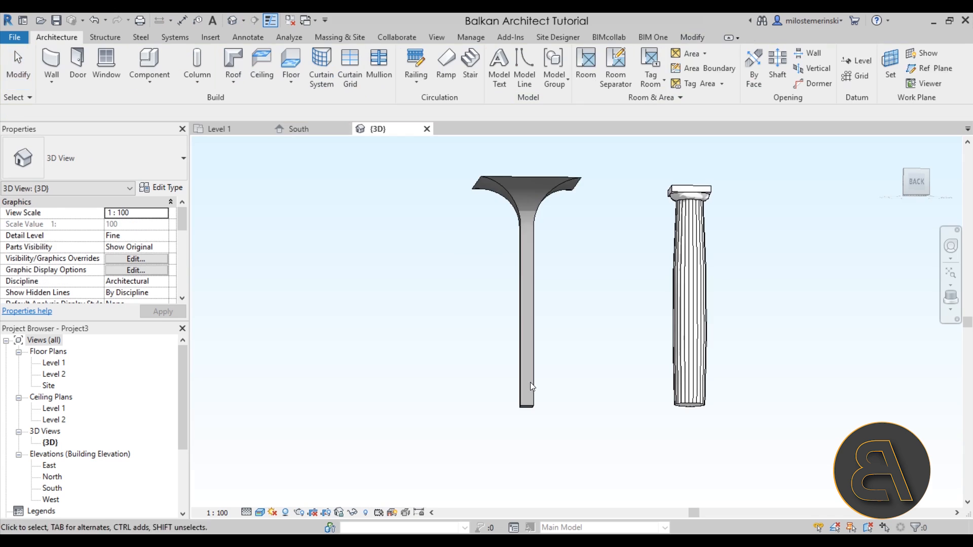
{"action": "middle_click_drag", "start_coordinate": [516, 452], "coordinate": [498, 453], "text": "shift"}
{"action": "middle_click_drag", "start_coordinate": [747, 345], "coordinate": [495, 348], "text": "shift"}
{"action": "middle_click_drag", "start_coordinate": [451, 383], "coordinate": [502, 394]}
{"action": "left_click", "coordinate": [430, 294]}
{"action": "left_click", "coordinate": [486, 340]}
{"action": "middle_click_drag", "start_coordinate": [506, 311], "coordinate": [480, 343], "text": "shift"}
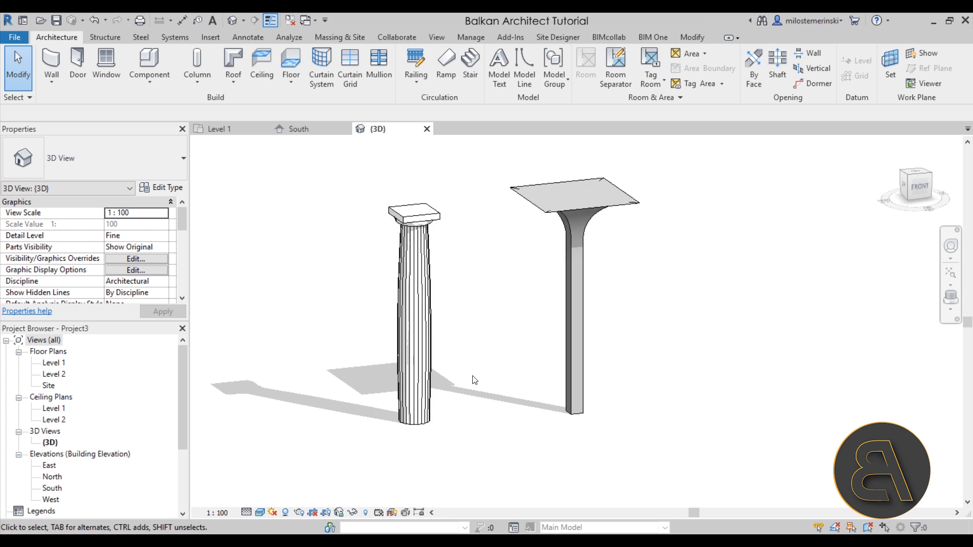
{"action": "middle_click_drag", "start_coordinate": [473, 380], "coordinate": [511, 379]}
Compare the element categories of the fluted column and the modern column
{"action": "left_click", "coordinate": [464, 355]}
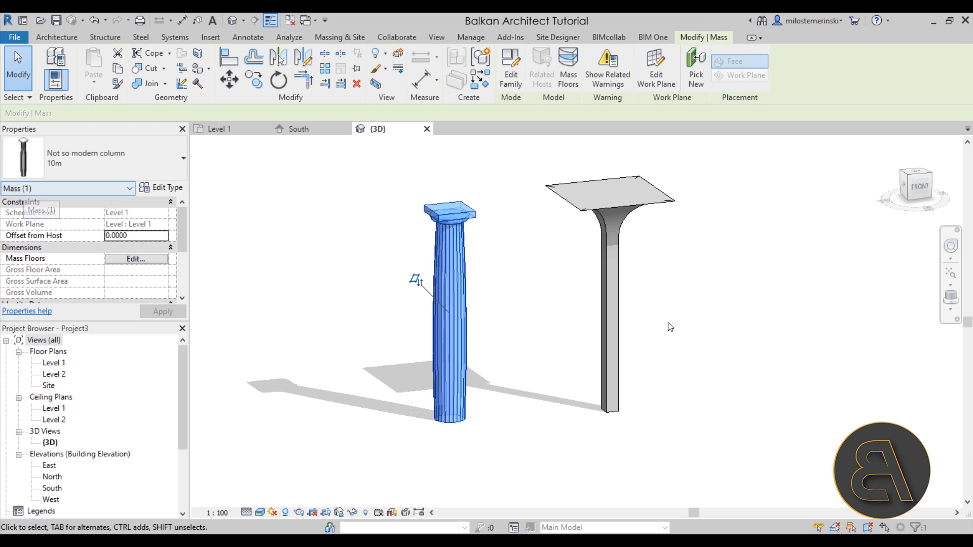
{"action": "left_click", "coordinate": [612, 329]}
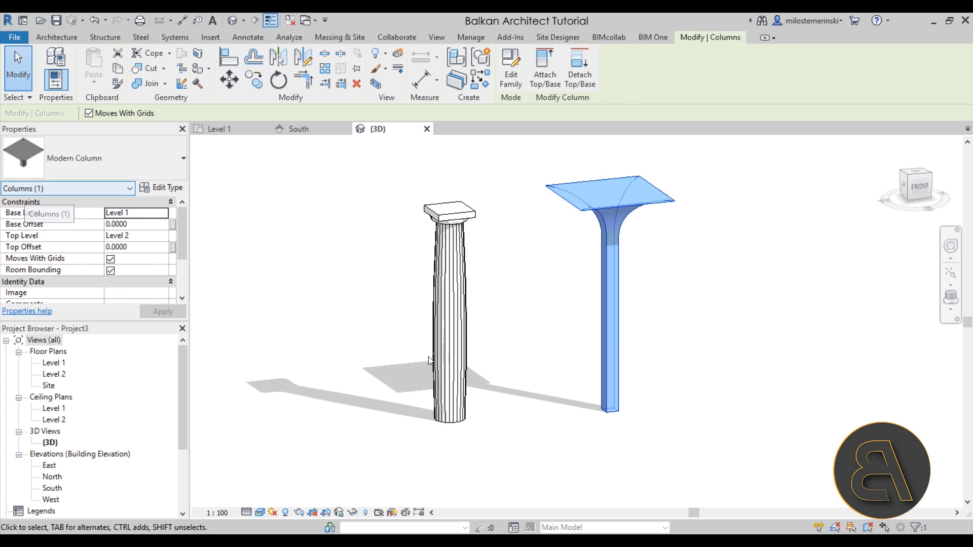
{"action": "key", "text": "Escape"}
Try to change the fluted column family's category from Mass to Columns in the family editor, and close the family
{"action": "left_click", "coordinate": [459, 258]}
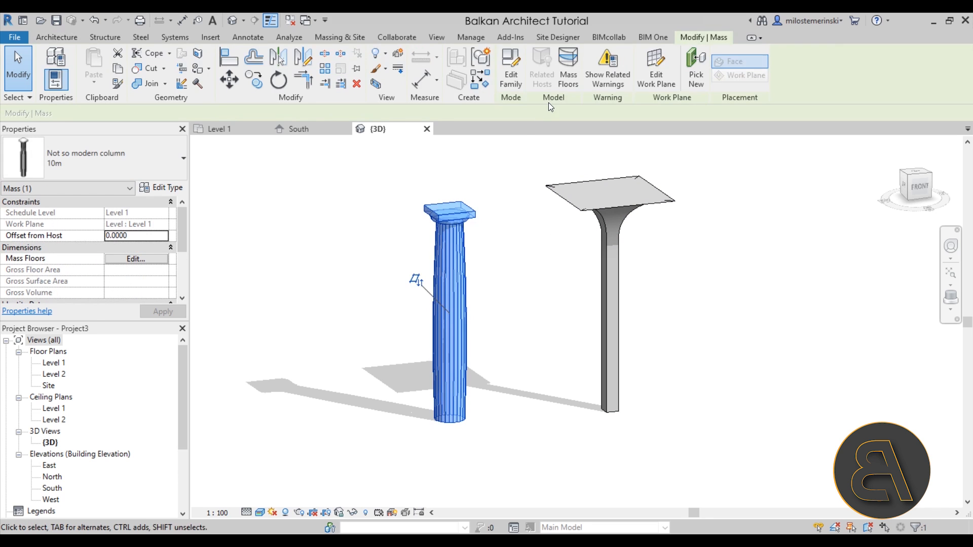
{"action": "left_click", "coordinate": [521, 82]}
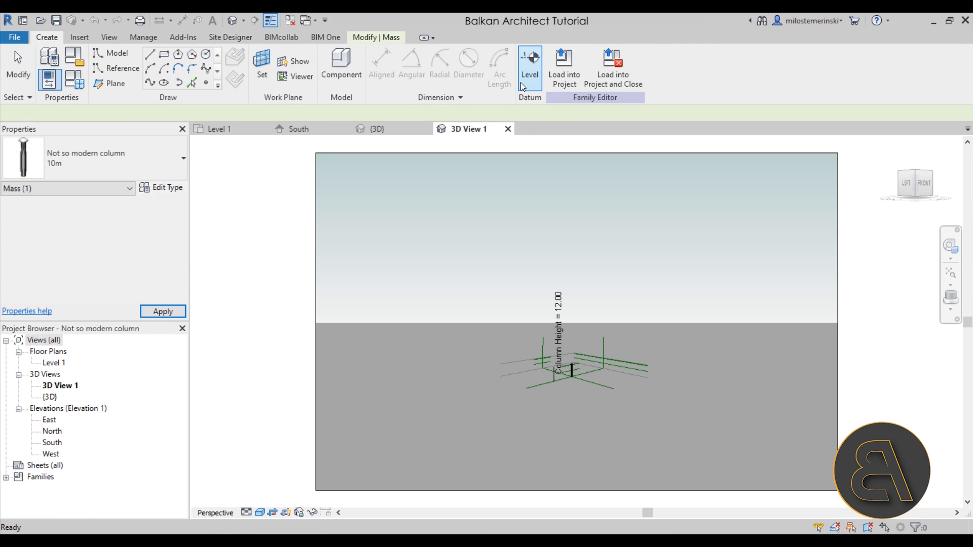
{"action": "scroll", "coordinate": [584, 389], "scroll_direction": "up", "scroll_amount": 6}
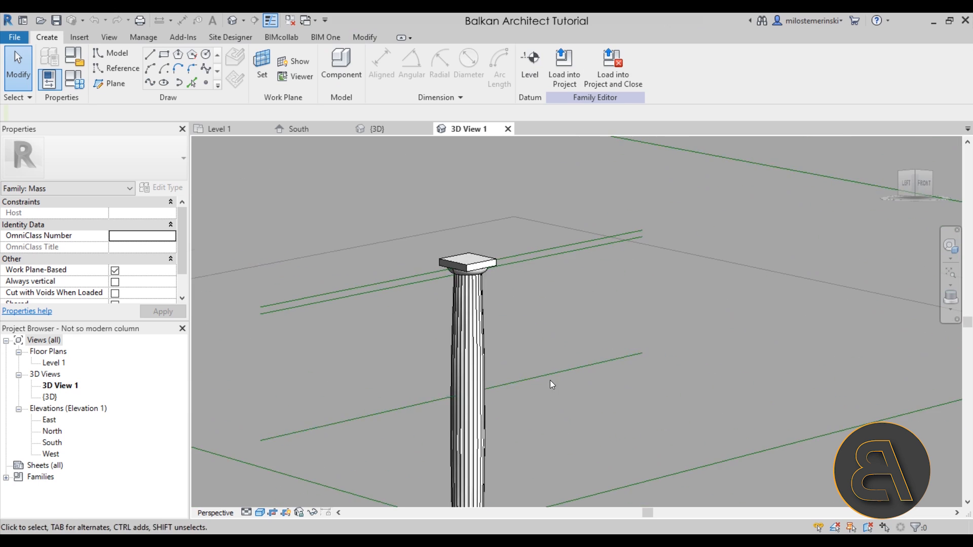
{"action": "left_click", "coordinate": [76, 60]}
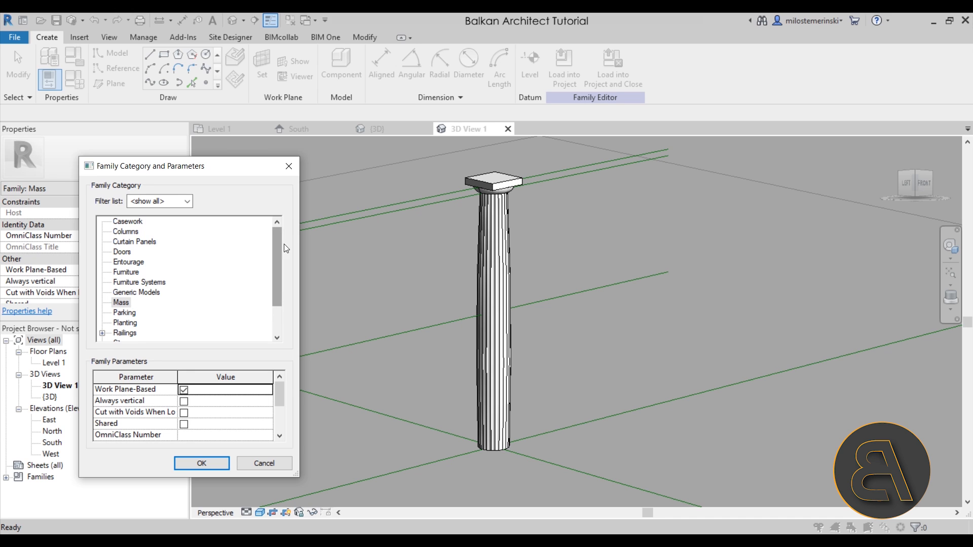
{"action": "left_click", "coordinate": [125, 231]}
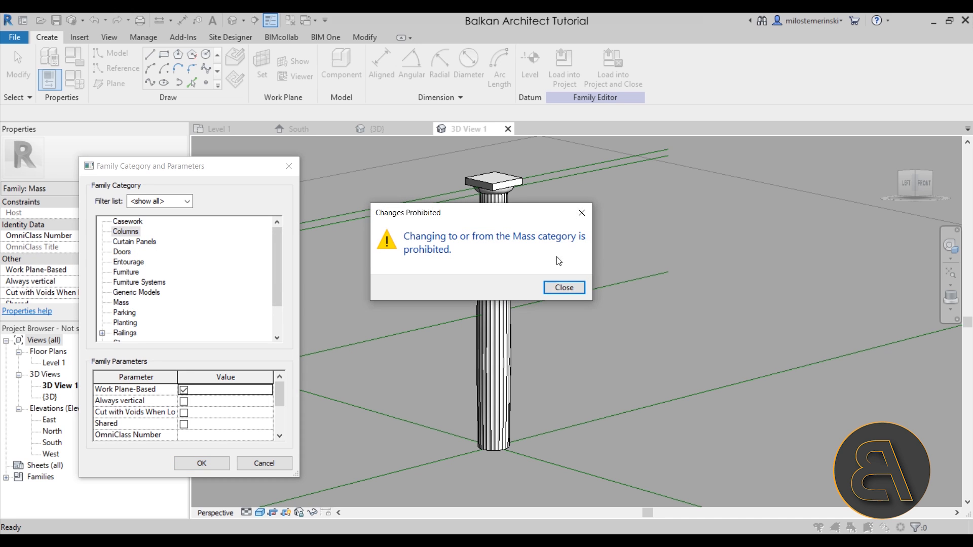
{"action": "left_click", "coordinate": [581, 214]}
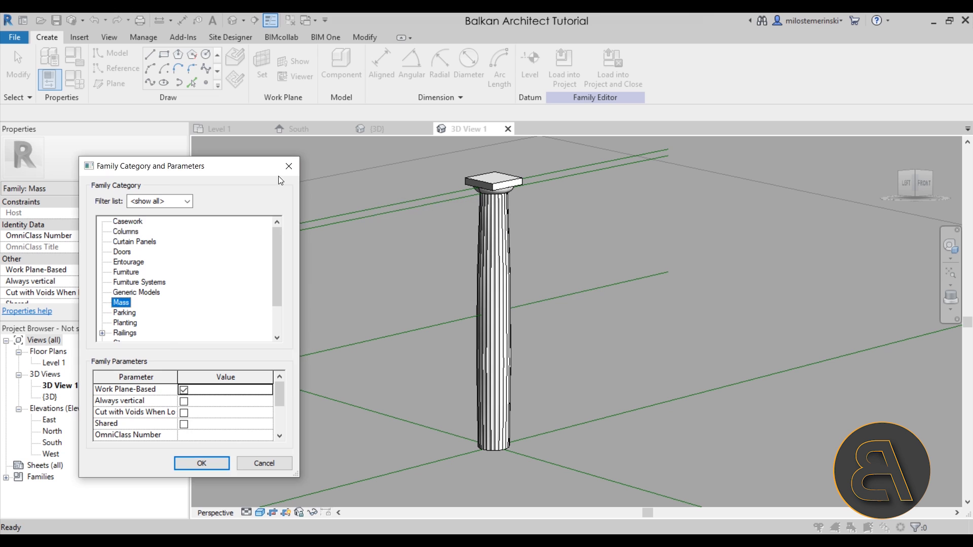
{"action": "key", "text": "Escape"}
{"action": "left_click", "coordinate": [508, 128]}
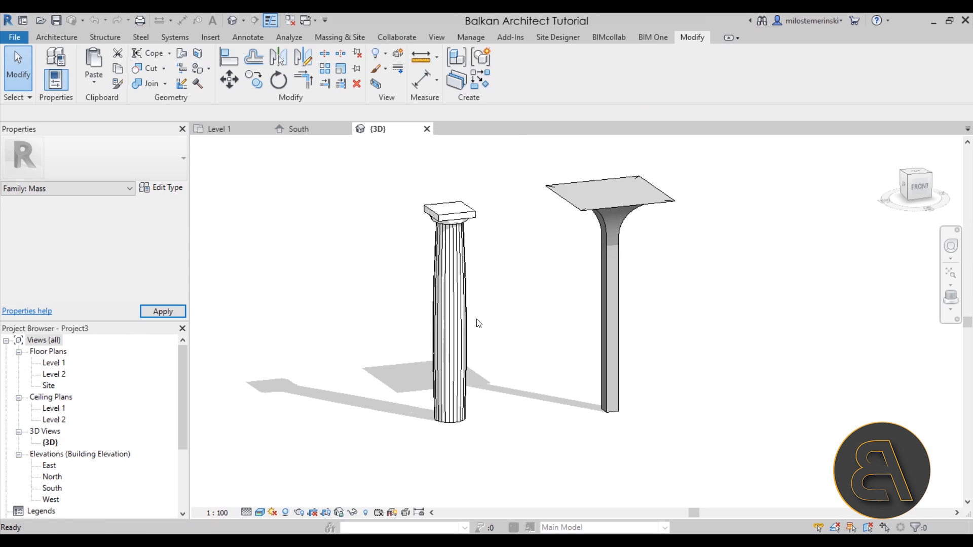
Review both finished columns in the project from several angles and distances
{"action": "middle_click_drag", "start_coordinate": [518, 374], "coordinate": [543, 404], "text": "shift"}
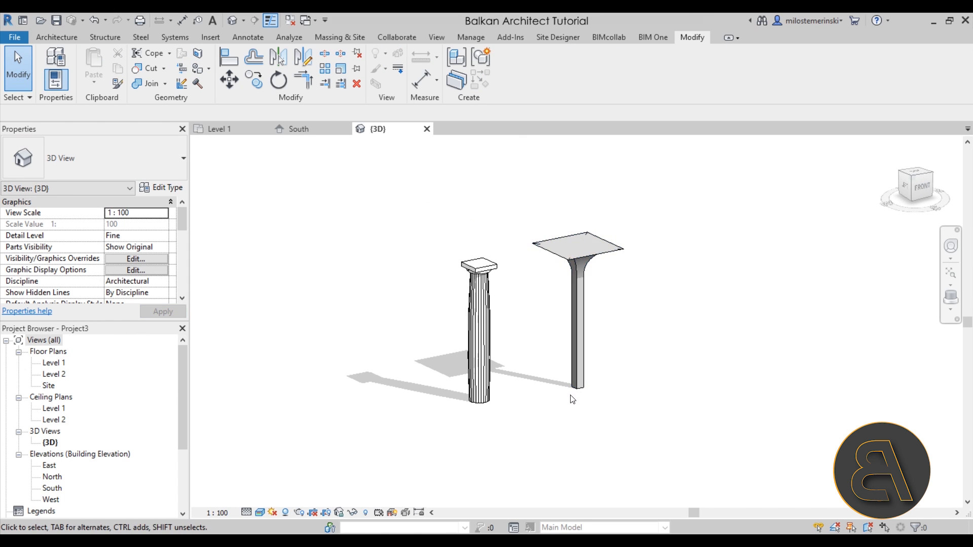
{"action": "scroll", "coordinate": [500, 335], "scroll_direction": "up", "scroll_amount": 3}
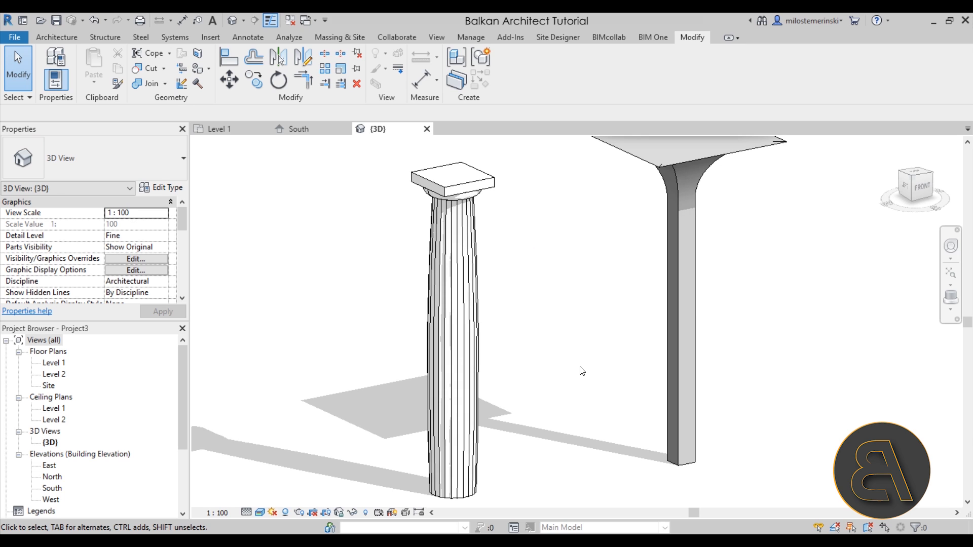
{"action": "middle_click_drag", "start_coordinate": [582, 371], "coordinate": [474, 468], "text": "shift"}
{"action": "scroll", "coordinate": [465, 299], "scroll_direction": "down", "scroll_amount": 4}
{"action": "middle_click_drag", "start_coordinate": [462, 310], "coordinate": [328, 443], "text": "shift"}
{"action": "middle_click_drag", "start_coordinate": [484, 384], "coordinate": [546, 361], "text": "shift"}
{"action": "scroll", "coordinate": [475, 291], "scroll_direction": "up", "scroll_amount": 3}
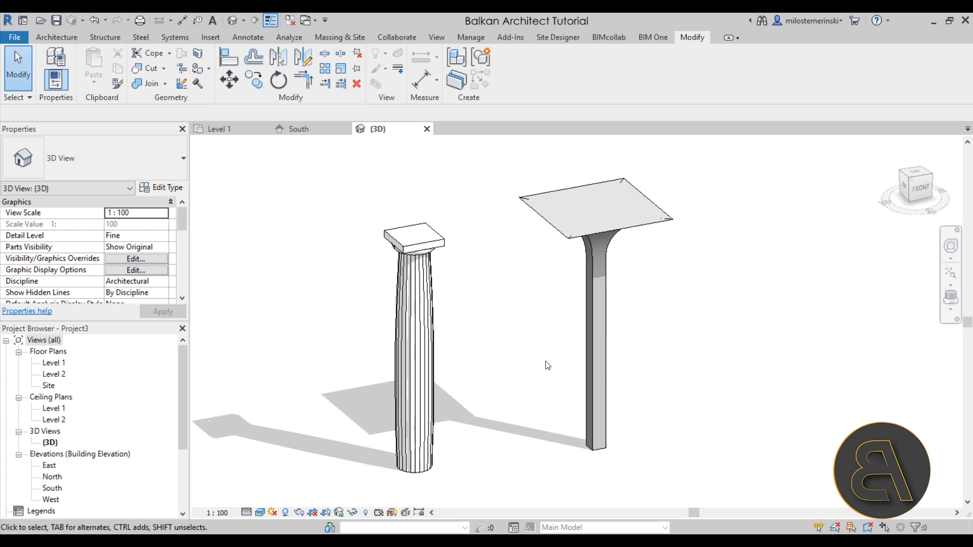